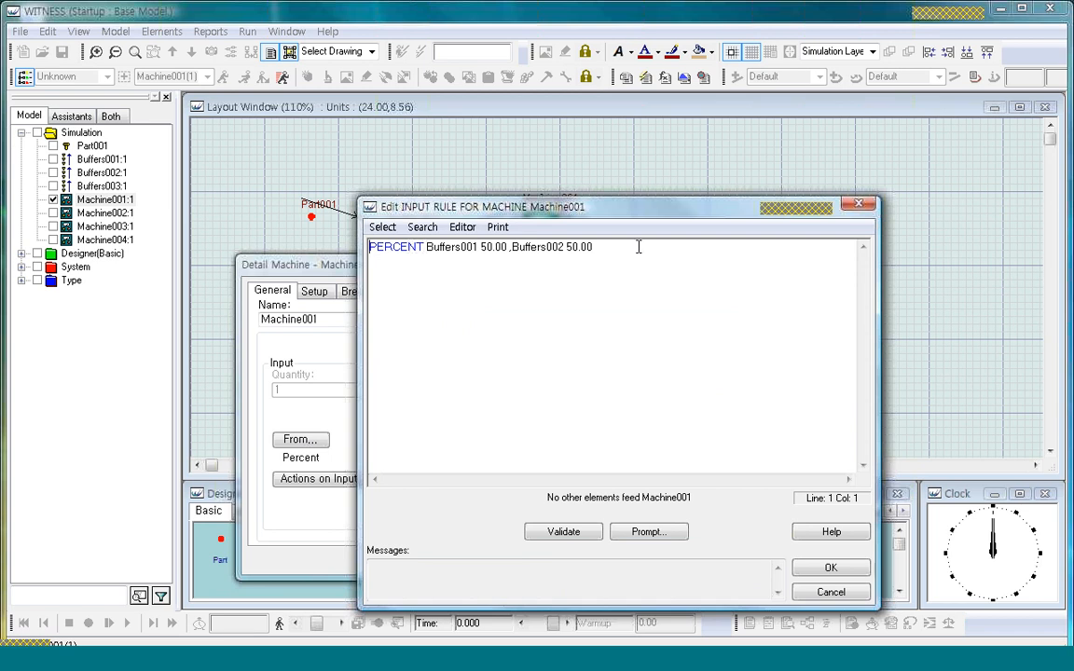
Accept and close Machine001's input rule and its details, leaving no element selected in the layout.
{"action": "left_click", "coordinate": [833, 569]}
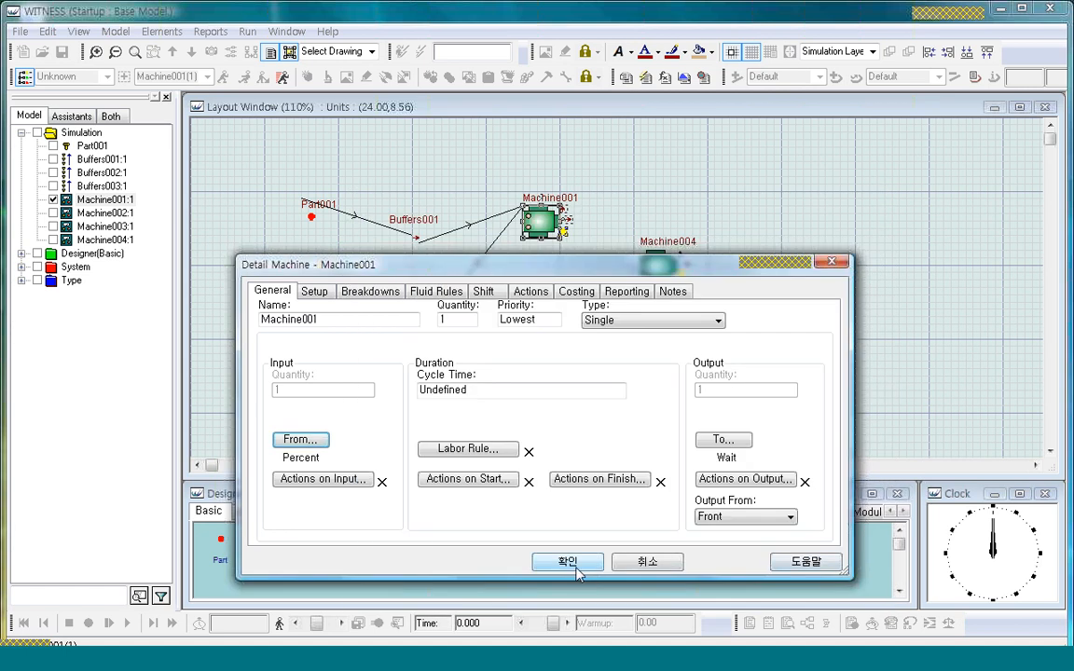
{"action": "left_click", "coordinate": [573, 571]}
{"action": "left_click", "coordinate": [695, 223]}
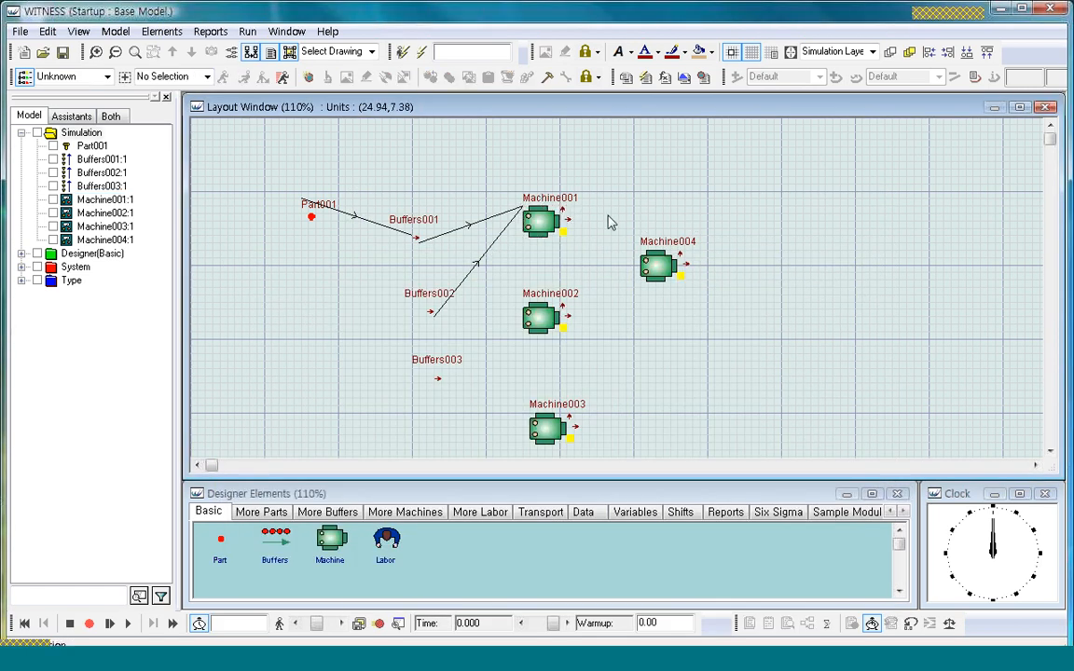
Change Machine001's visual input rule to PULL from Buffers001 and Buffers002.
{"action": "left_click", "coordinate": [541, 224]}
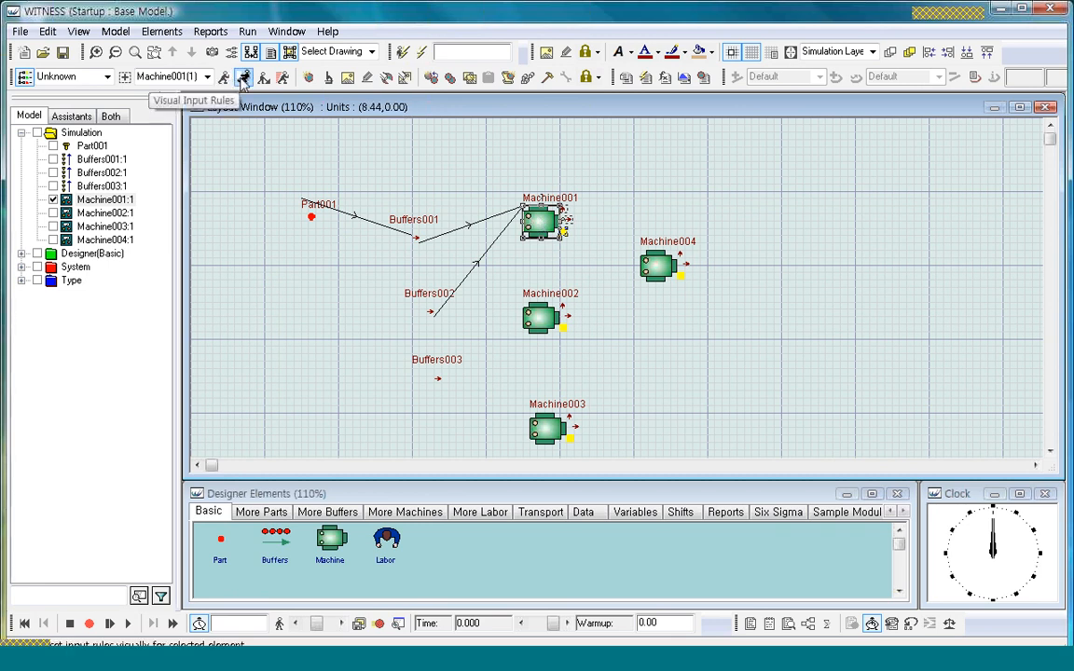
{"action": "left_click", "coordinate": [243, 78]}
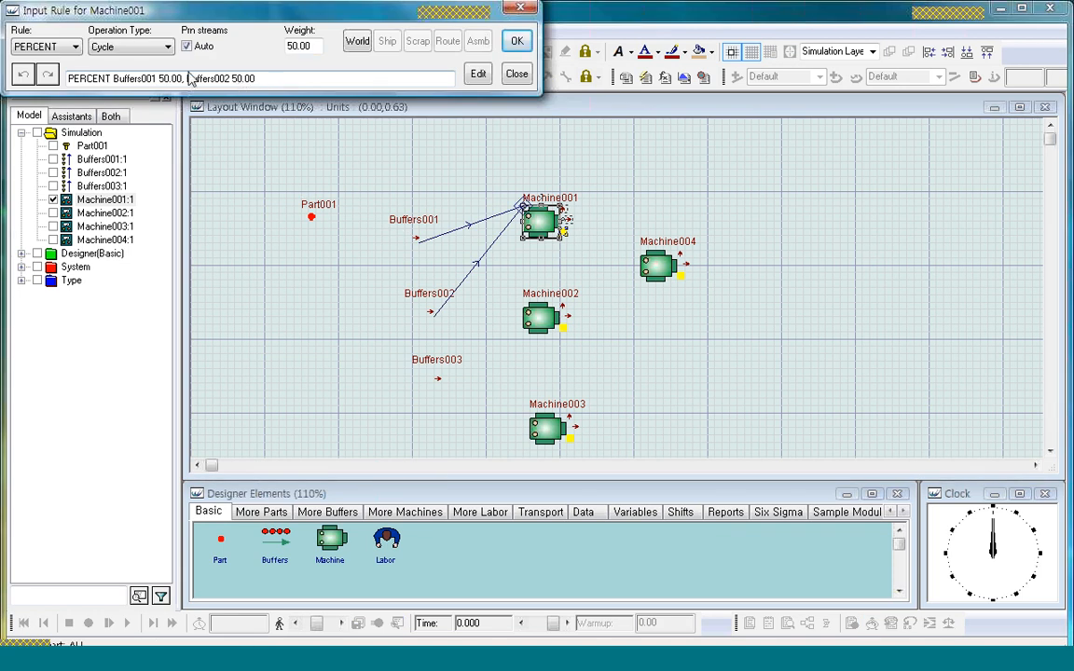
{"action": "left_click", "coordinate": [61, 46]}
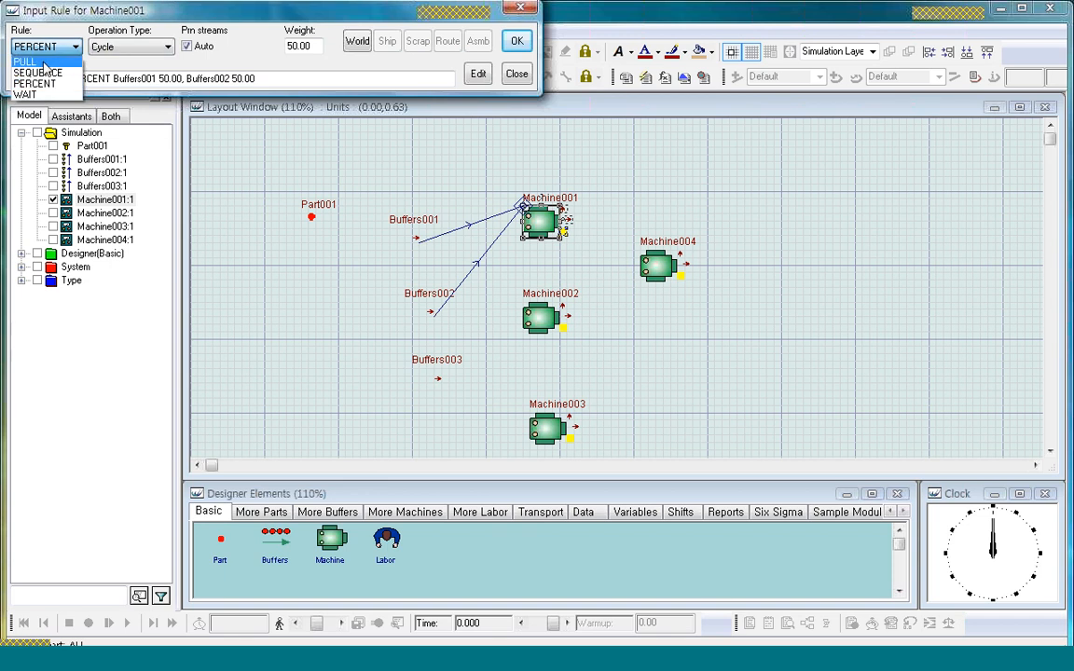
{"action": "left_click", "coordinate": [42, 62]}
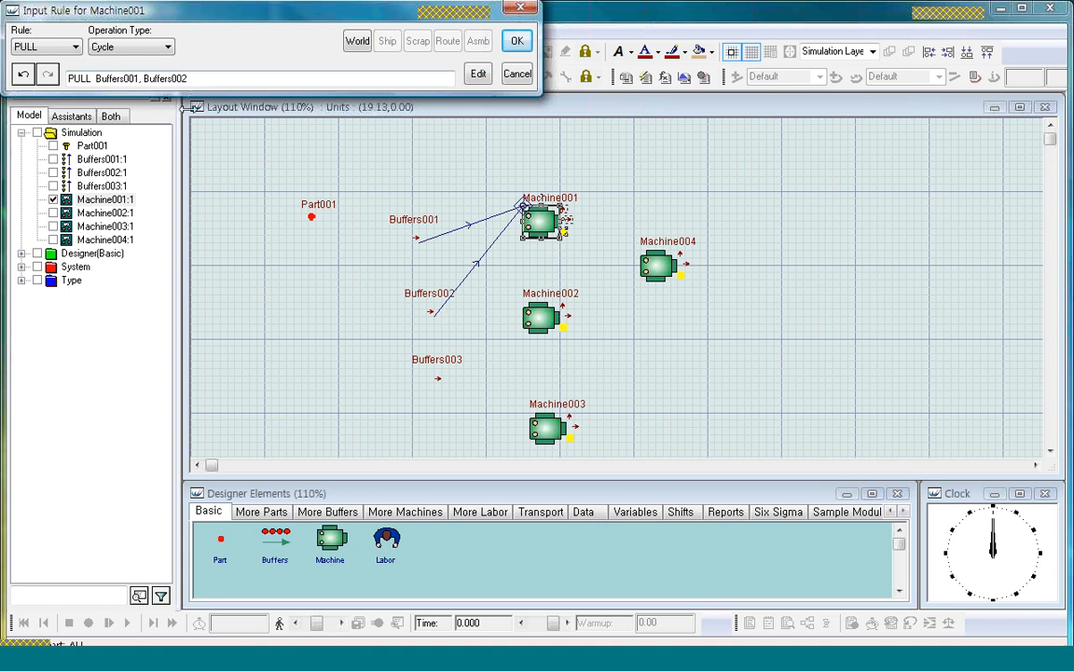
{"action": "left_click", "coordinate": [141, 78]}
{"action": "type", "text": ","}
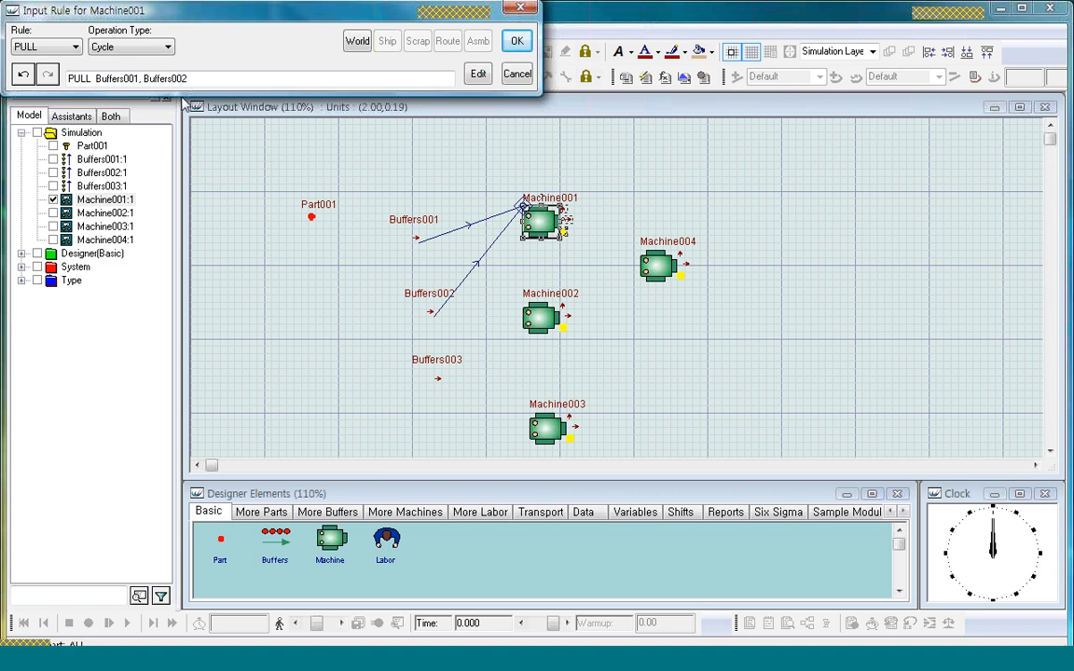
{"action": "left_click", "coordinate": [517, 41]}
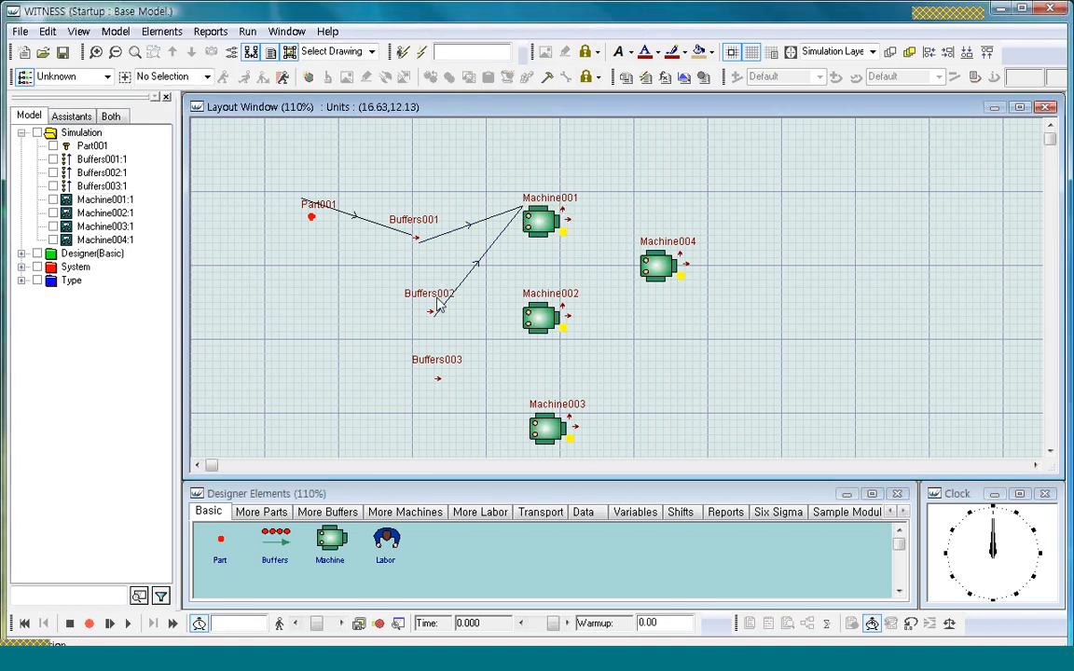
Add a visual routing link from Buffers003 to Machine001.
{"action": "left_click", "coordinate": [283, 78]}
{"action": "left_click", "coordinate": [439, 375]}
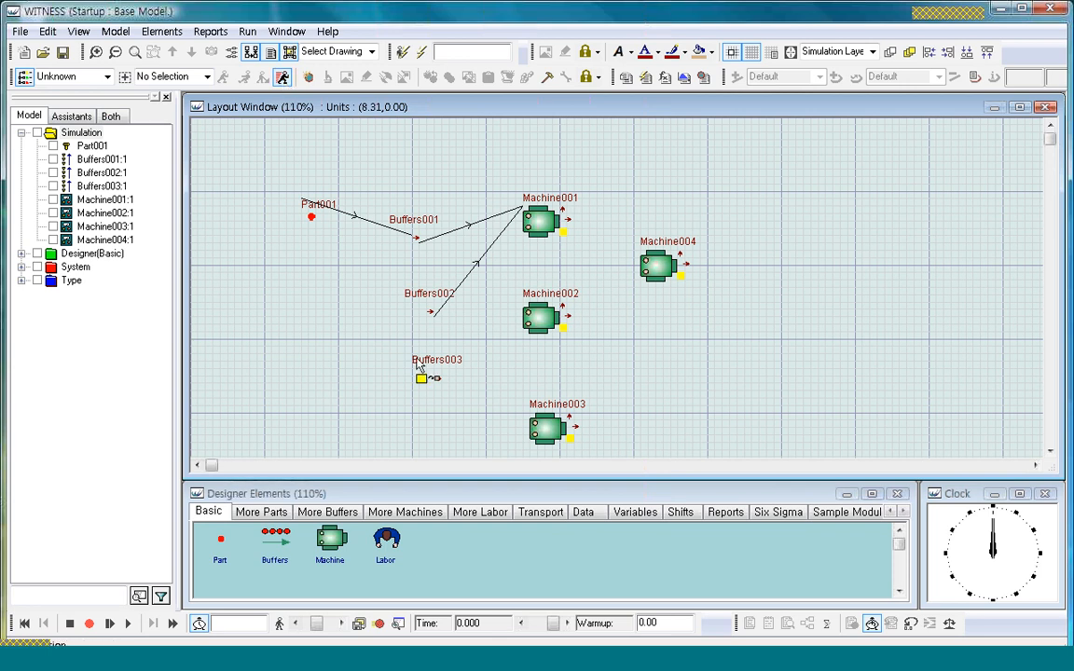
{"action": "left_click", "coordinate": [440, 361]}
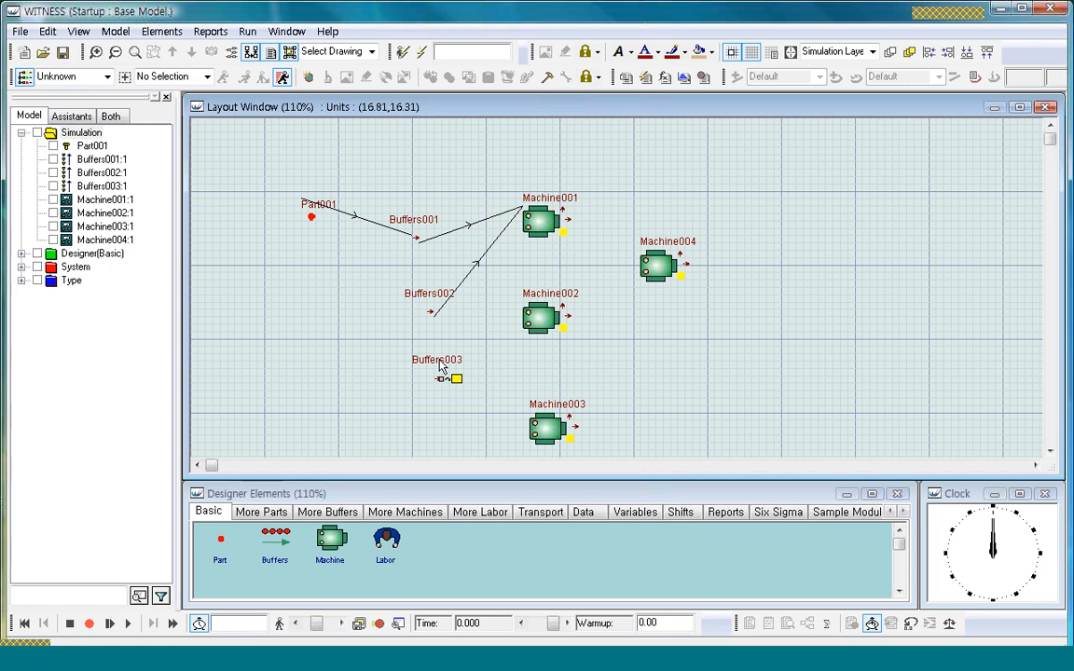
{"action": "left_click", "coordinate": [534, 215]}
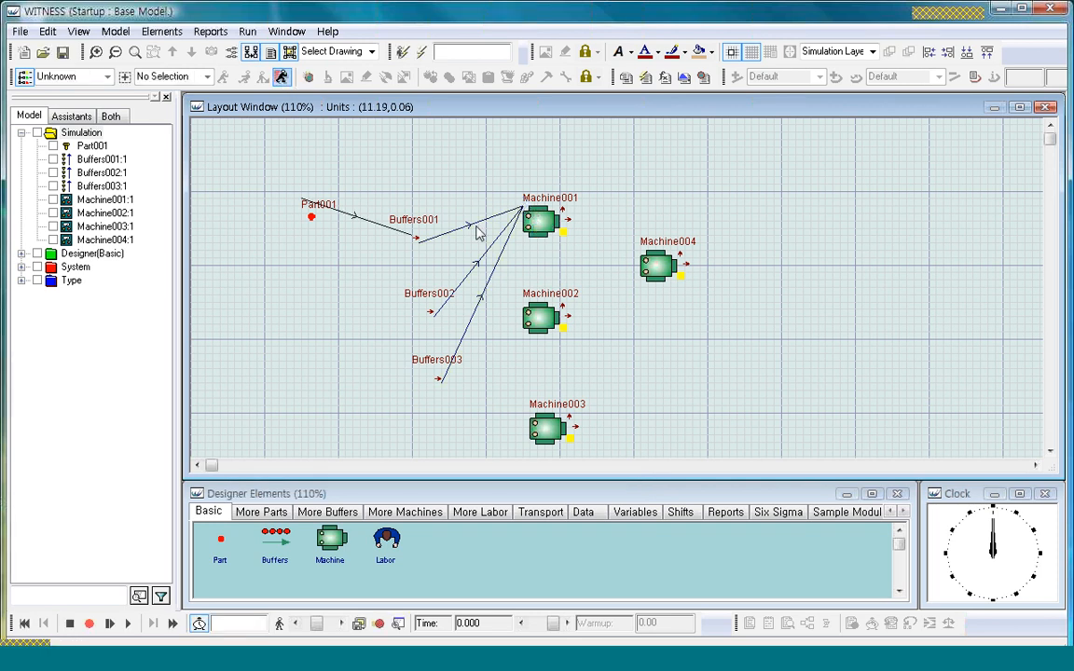
Review Machine001's input rule in its details, checking which buffers it pulls from, and close it.
{"action": "double_click", "coordinate": [537, 221]}
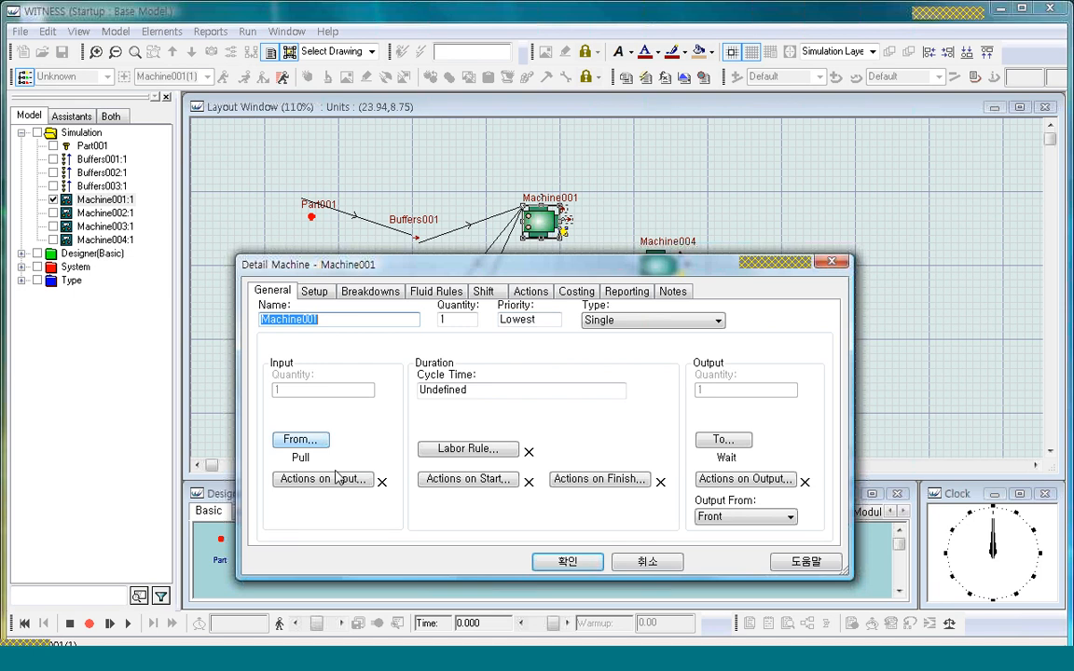
{"action": "left_click", "coordinate": [300, 439]}
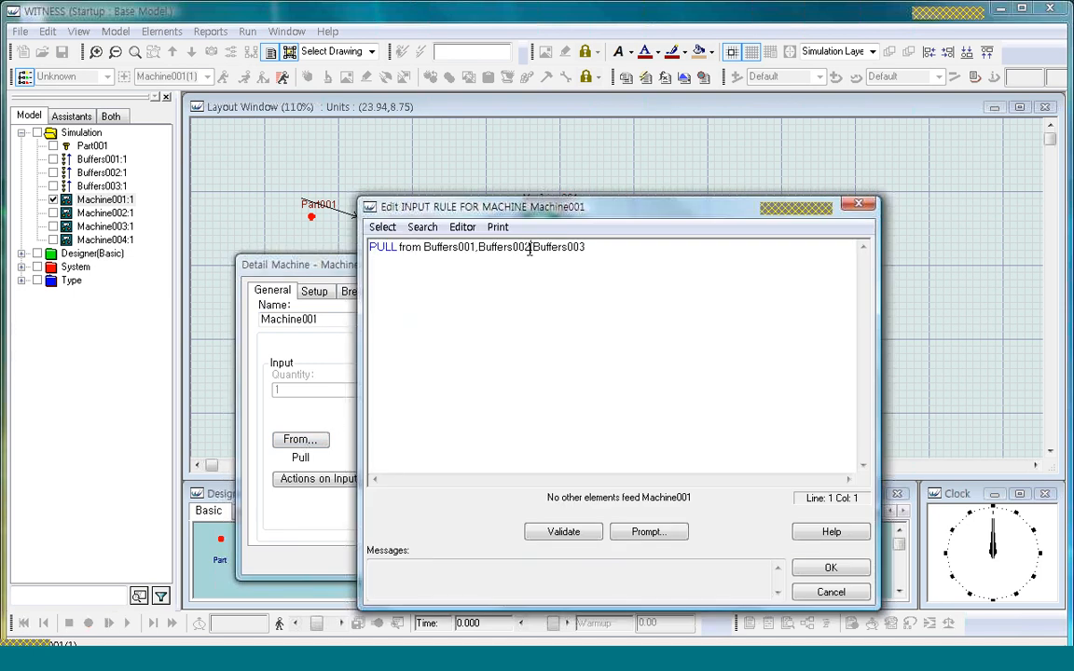
{"action": "left_click", "coordinate": [576, 247]}
{"action": "left_click", "coordinate": [821, 568]}
{"action": "left_click", "coordinate": [599, 570]}
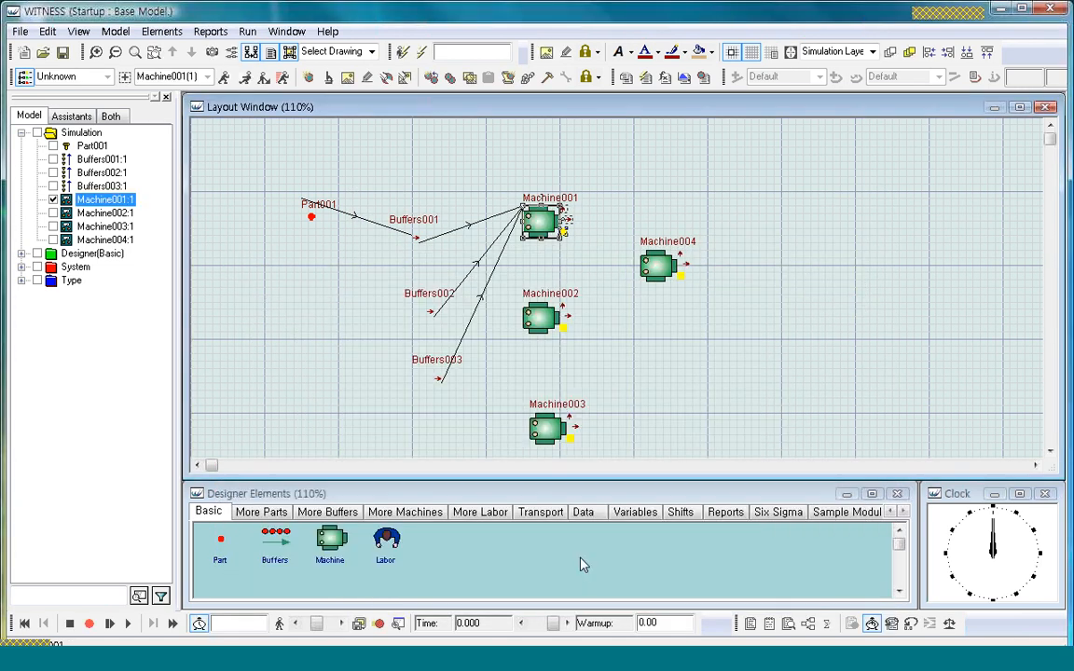
{"action": "left_click", "coordinate": [748, 343]}
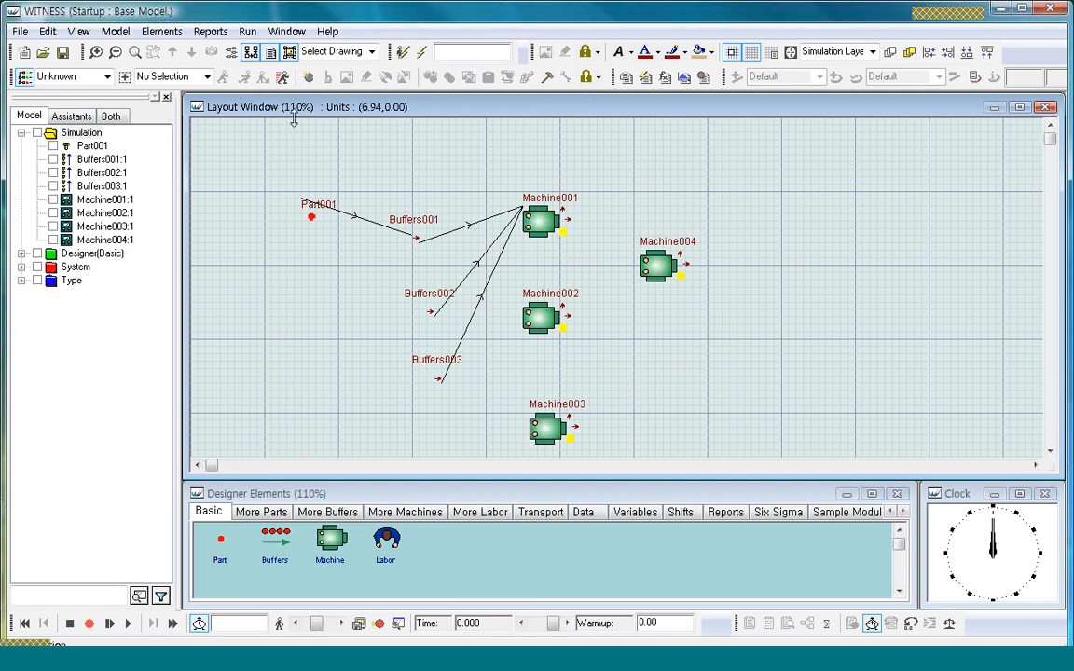
Add visual routing links from Machine001, Machine002 and Machine003 to Machine004.
{"action": "left_click", "coordinate": [282, 78]}
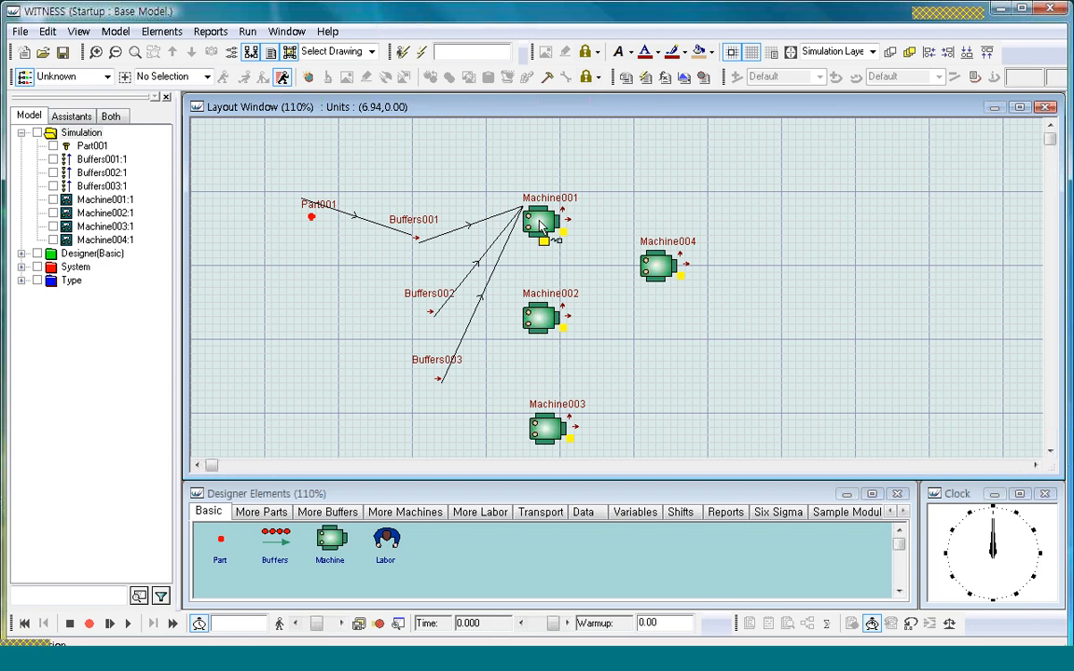
{"action": "left_click", "coordinate": [545, 223]}
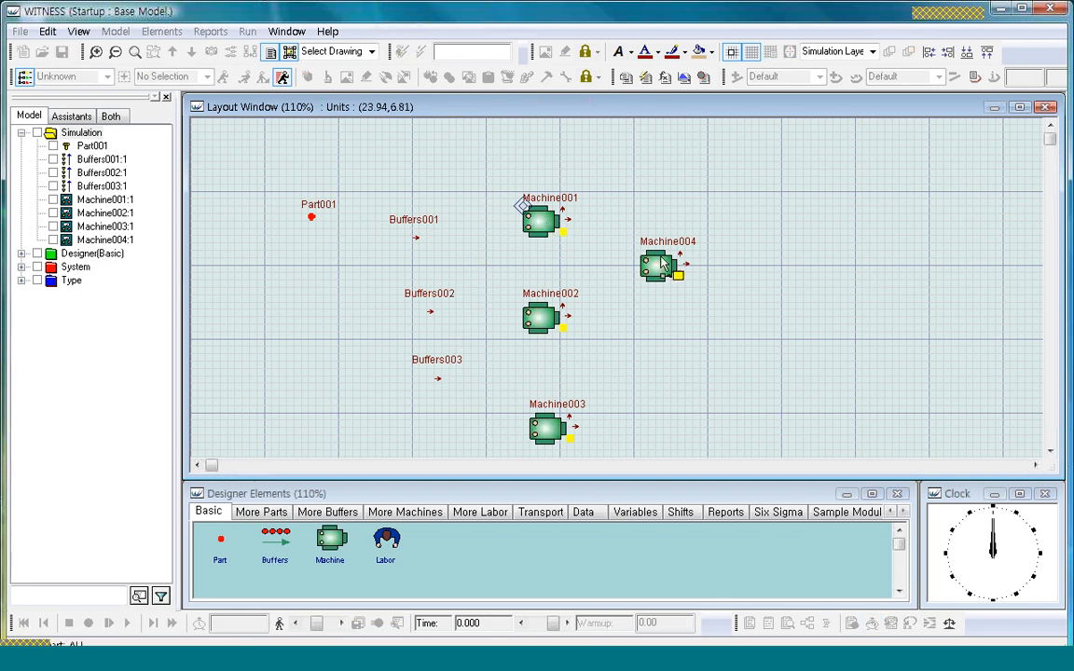
{"action": "left_click", "coordinate": [662, 264]}
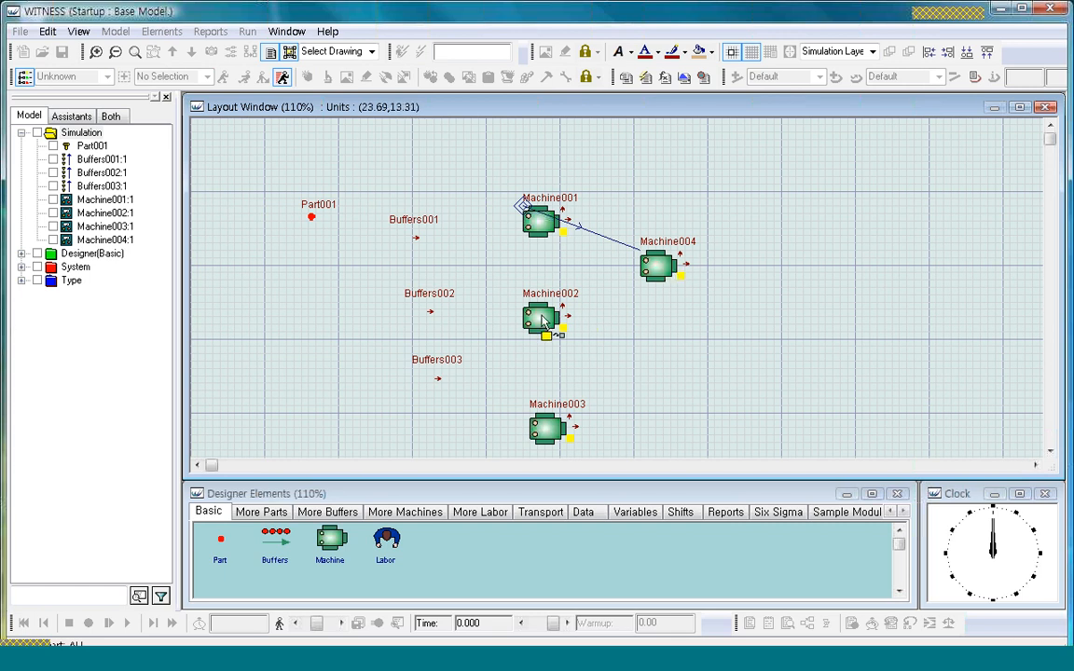
{"action": "left_click", "coordinate": [544, 321]}
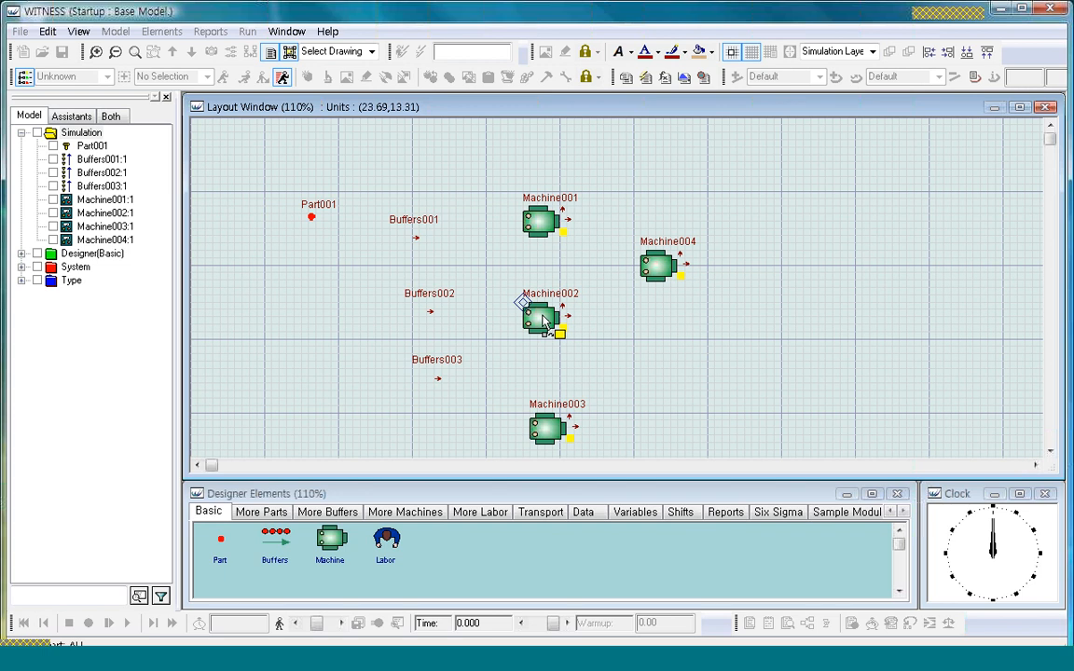
{"action": "left_click", "coordinate": [658, 271]}
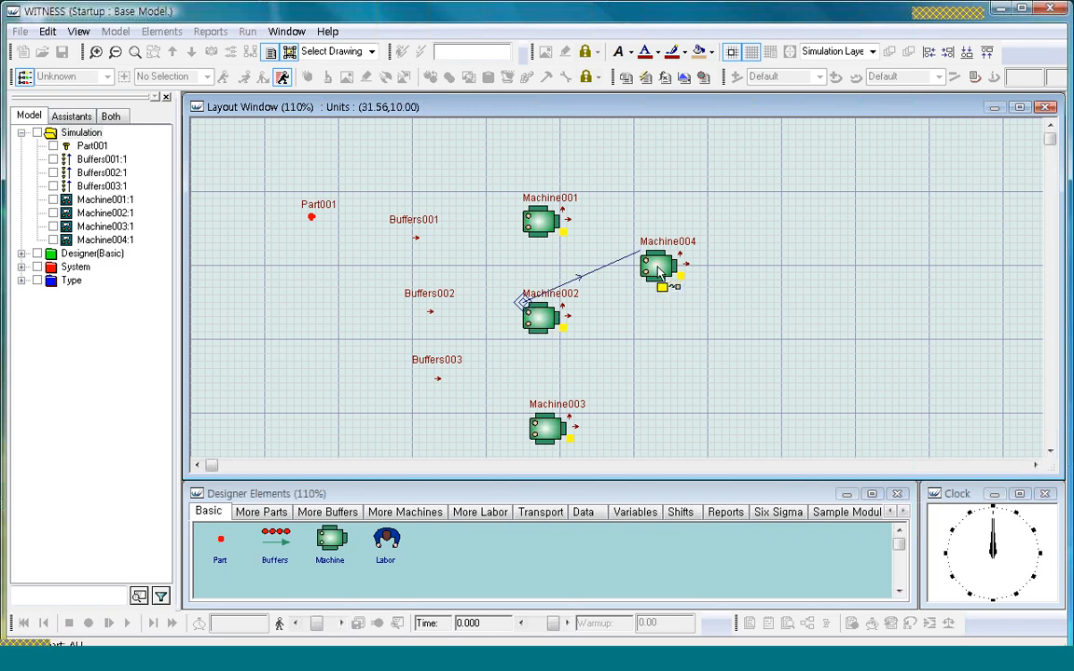
{"action": "left_click", "coordinate": [545, 432]}
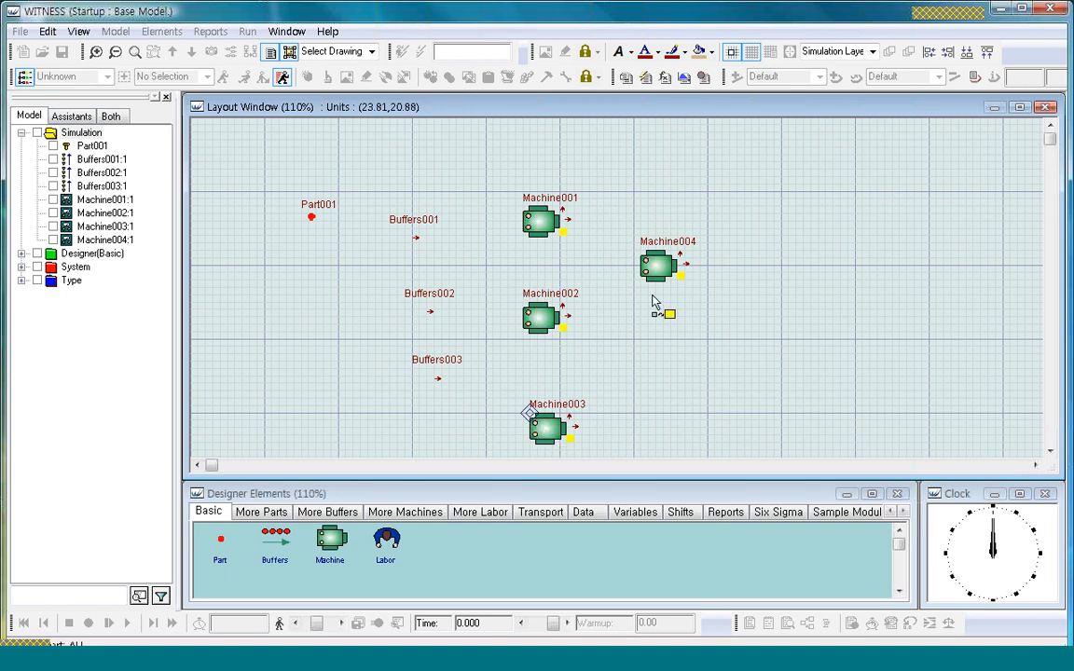
{"action": "left_click", "coordinate": [658, 275]}
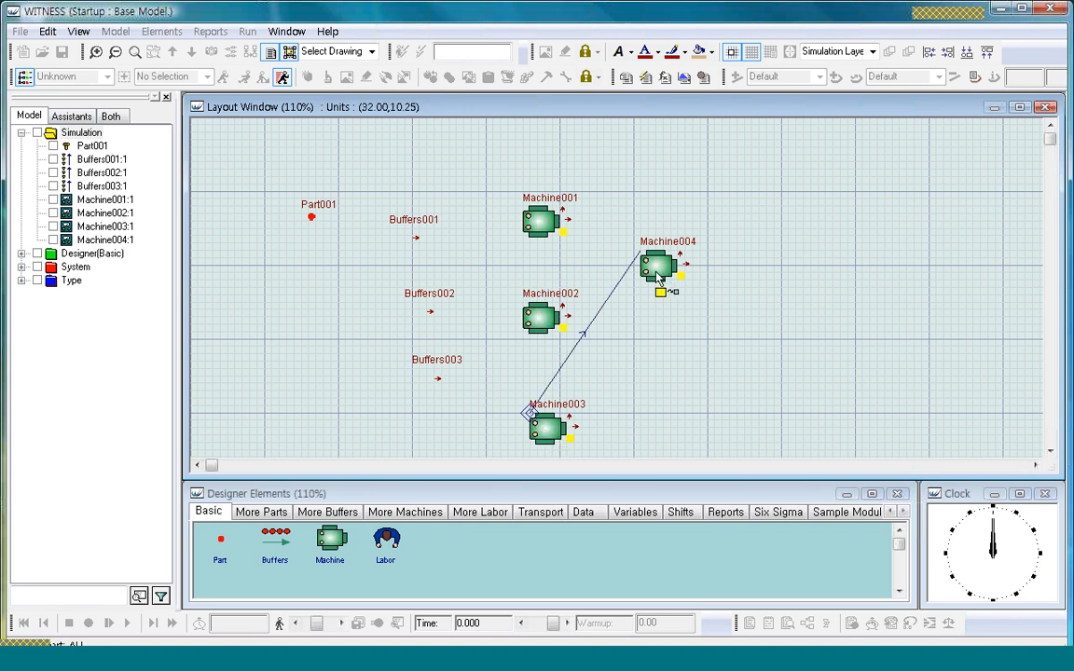
{"action": "left_click", "coordinate": [283, 78]}
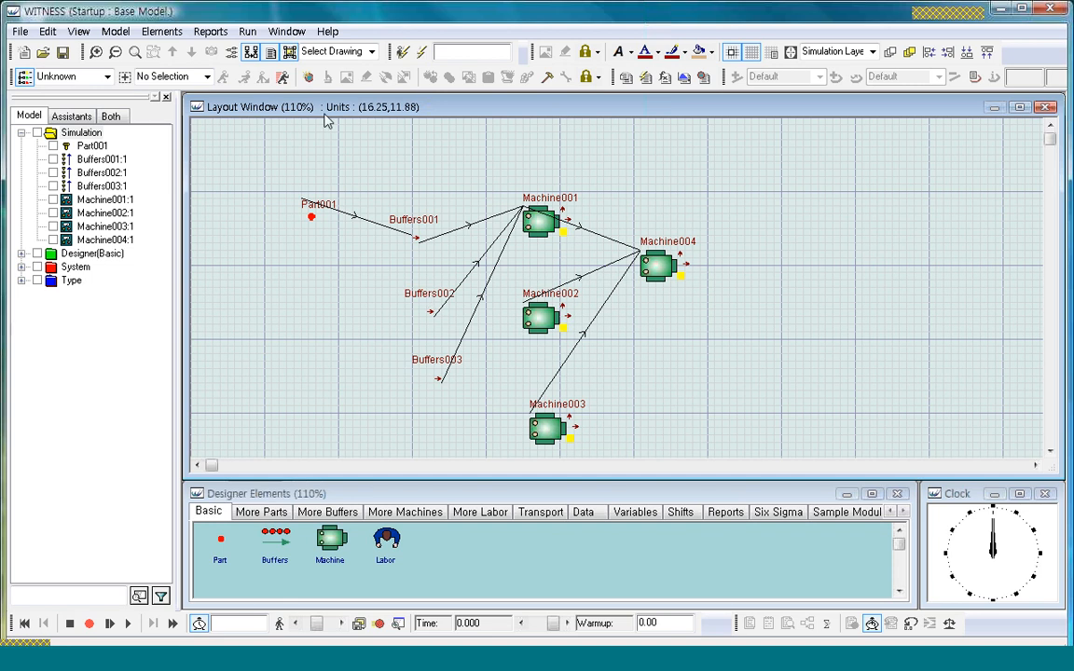
Add a visual routing link from Buffers002 to Machine002.
{"action": "left_click", "coordinate": [281, 78]}
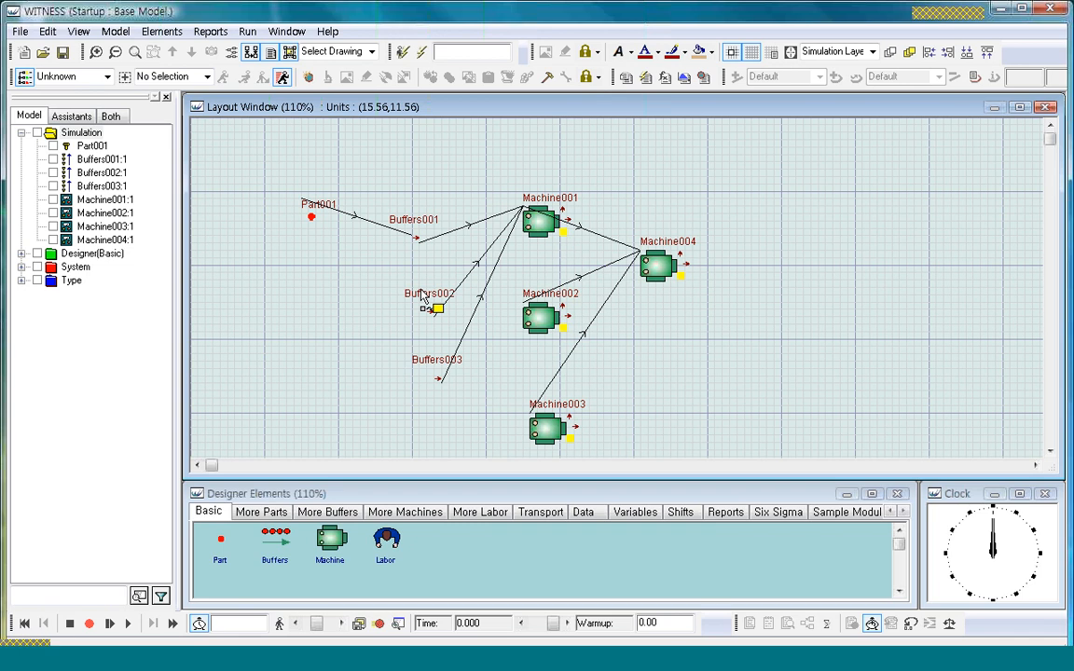
{"action": "left_click_drag", "start_coordinate": [423, 294], "coordinate": [533, 321]}
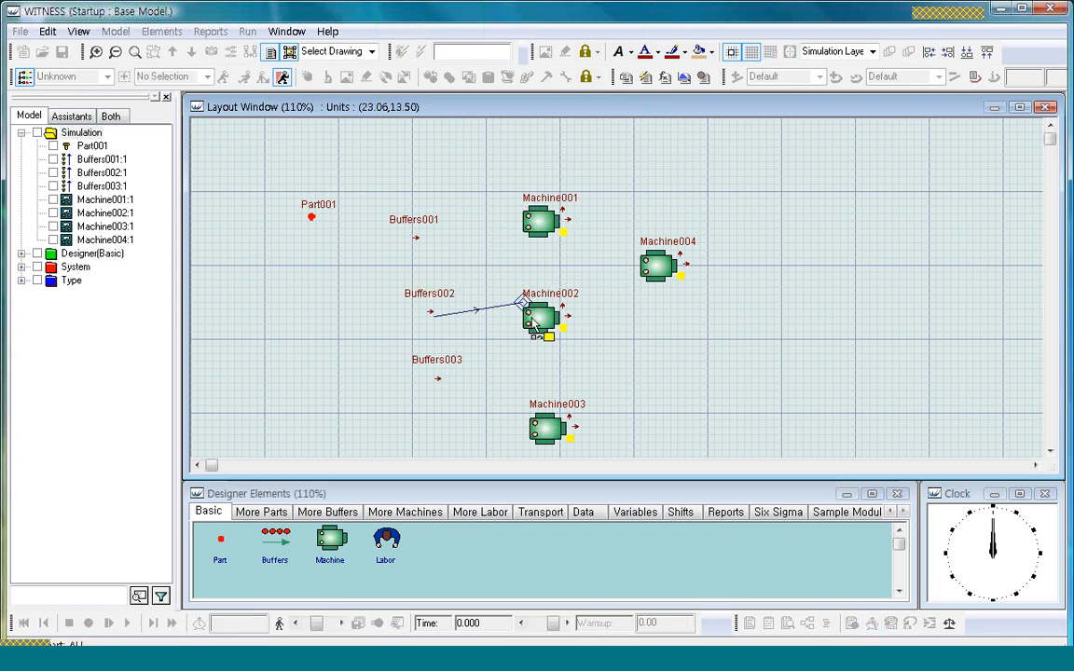
{"action": "left_click", "coordinate": [282, 77]}
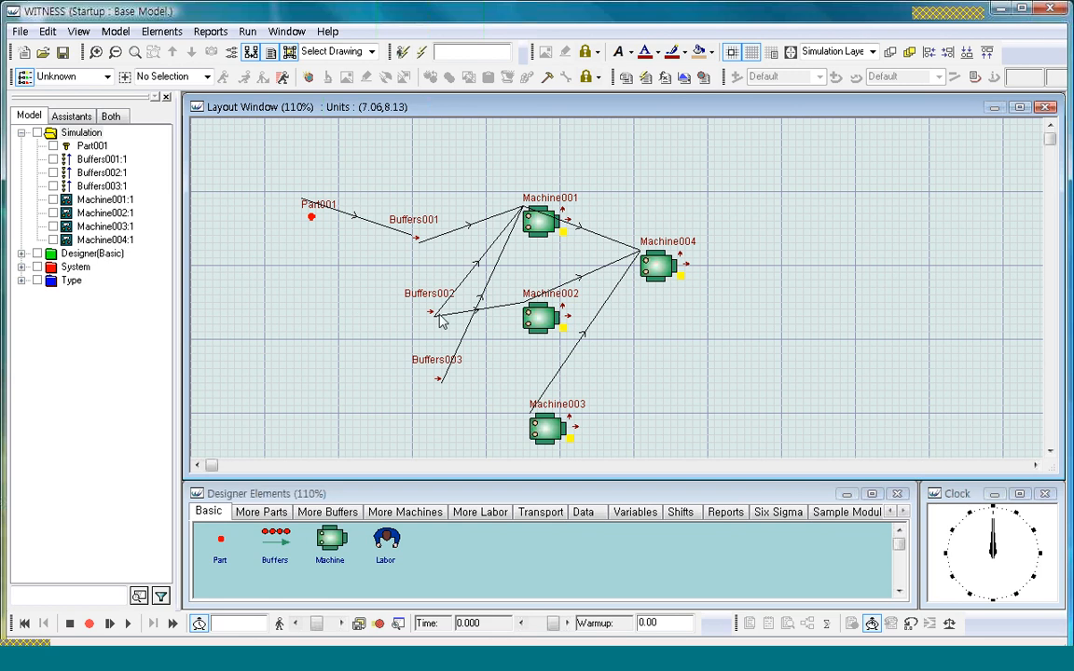
Review Machine002's input rule in its details, checking its rule type and source buffer, and close it.
{"action": "double_click", "coordinate": [539, 317]}
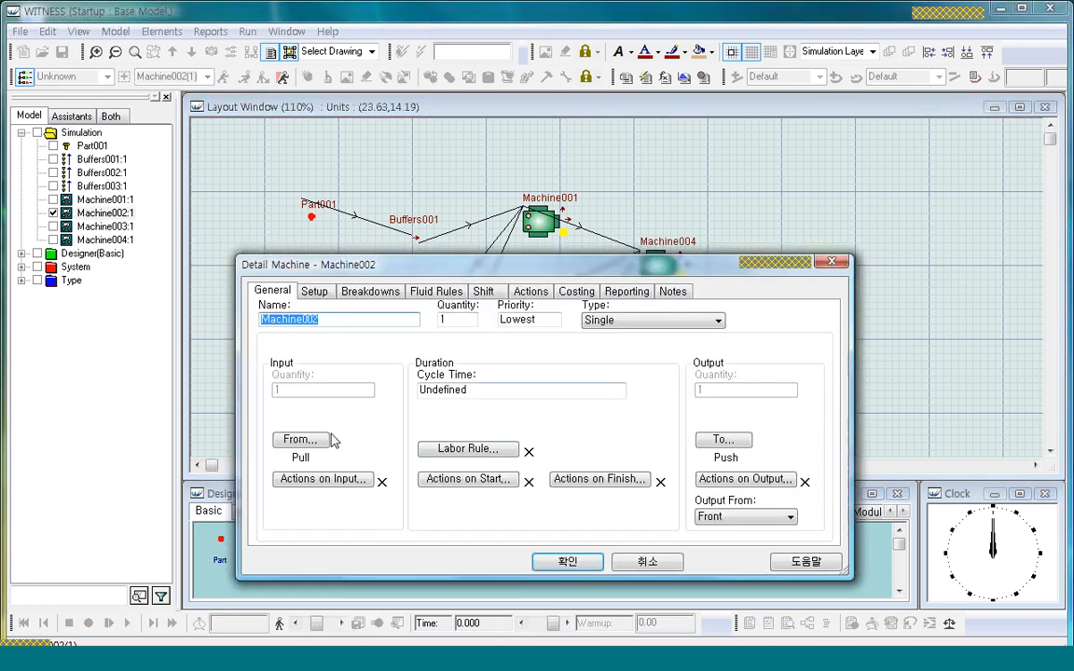
{"action": "left_click", "coordinate": [300, 439]}
{"action": "left_click_drag", "start_coordinate": [396, 248], "coordinate": [517, 248]}
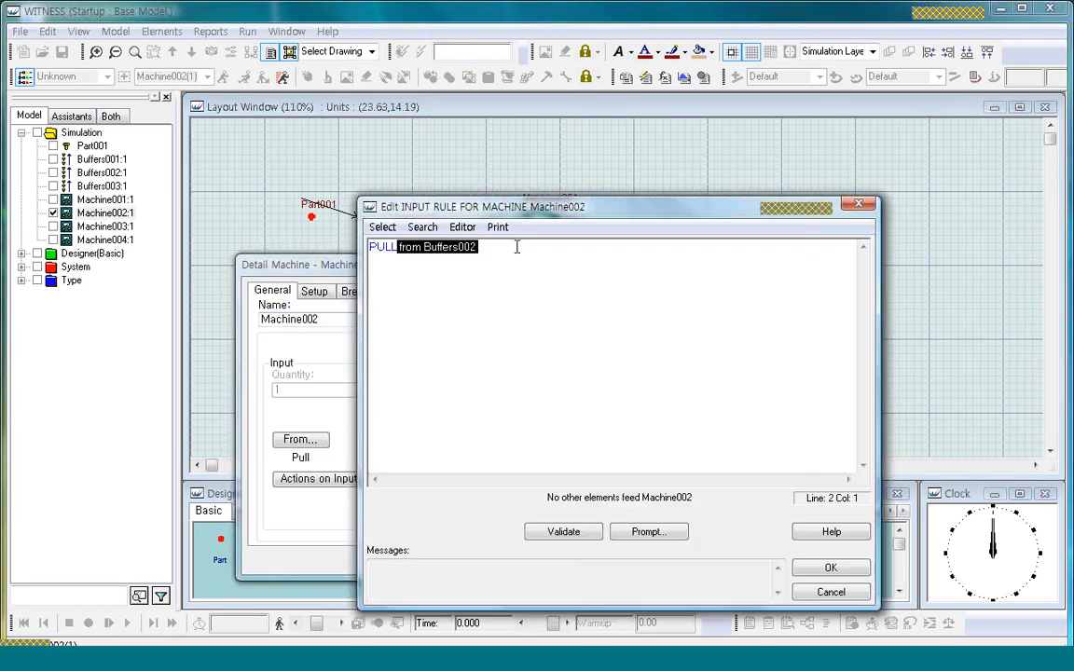
{"action": "left_click", "coordinate": [804, 568]}
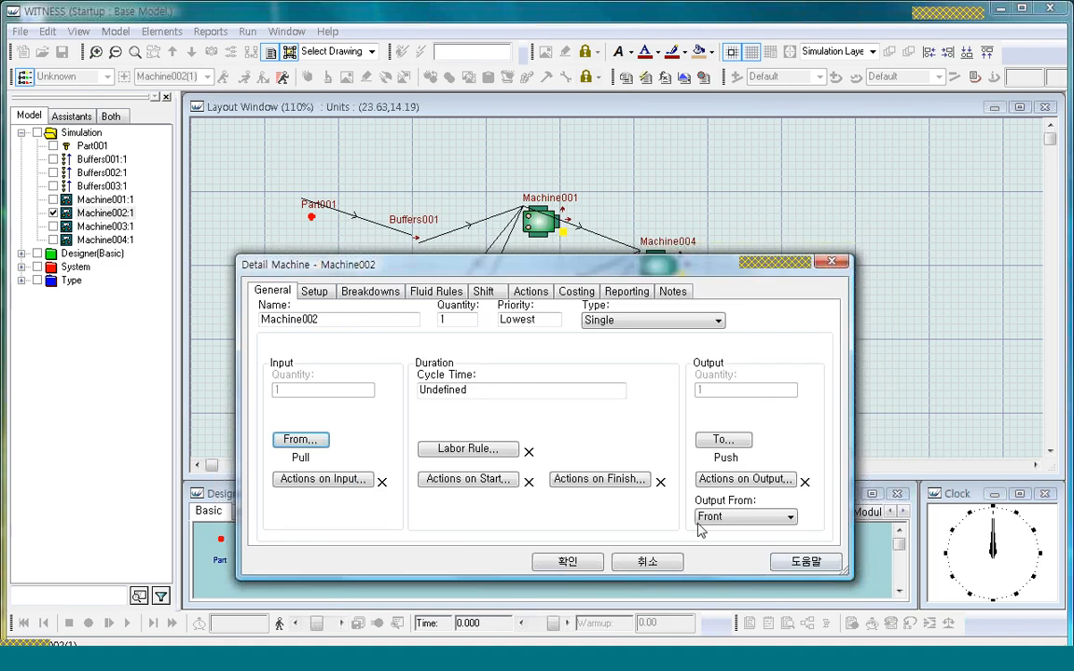
{"action": "left_click", "coordinate": [571, 563]}
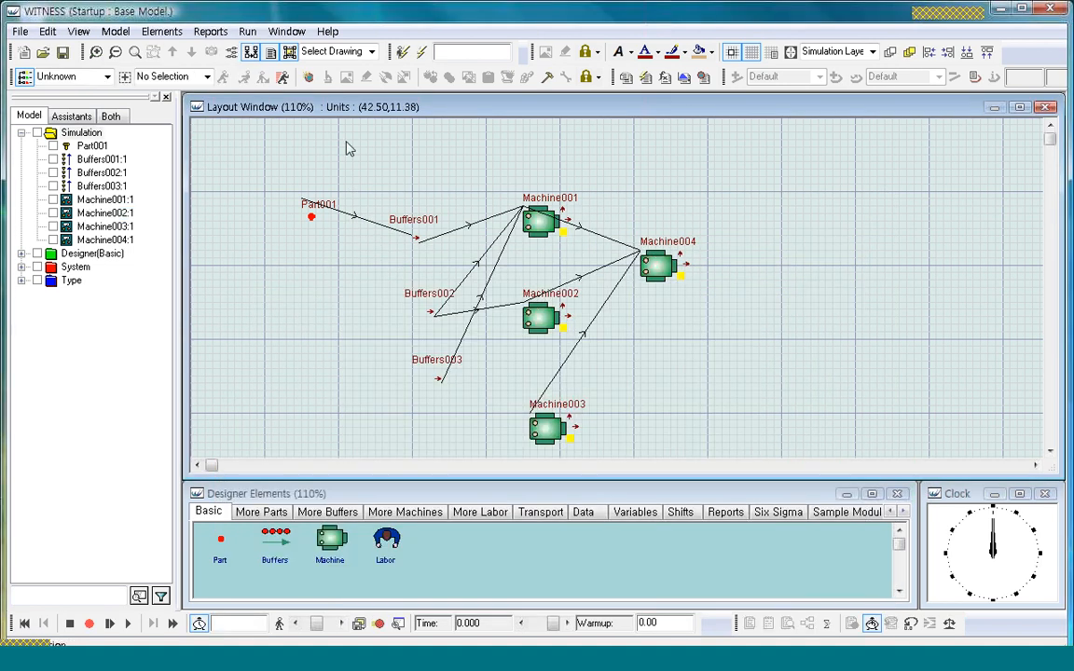
Add a visual routing link from Buffers003 to Machine002.
{"action": "left_click", "coordinate": [283, 79]}
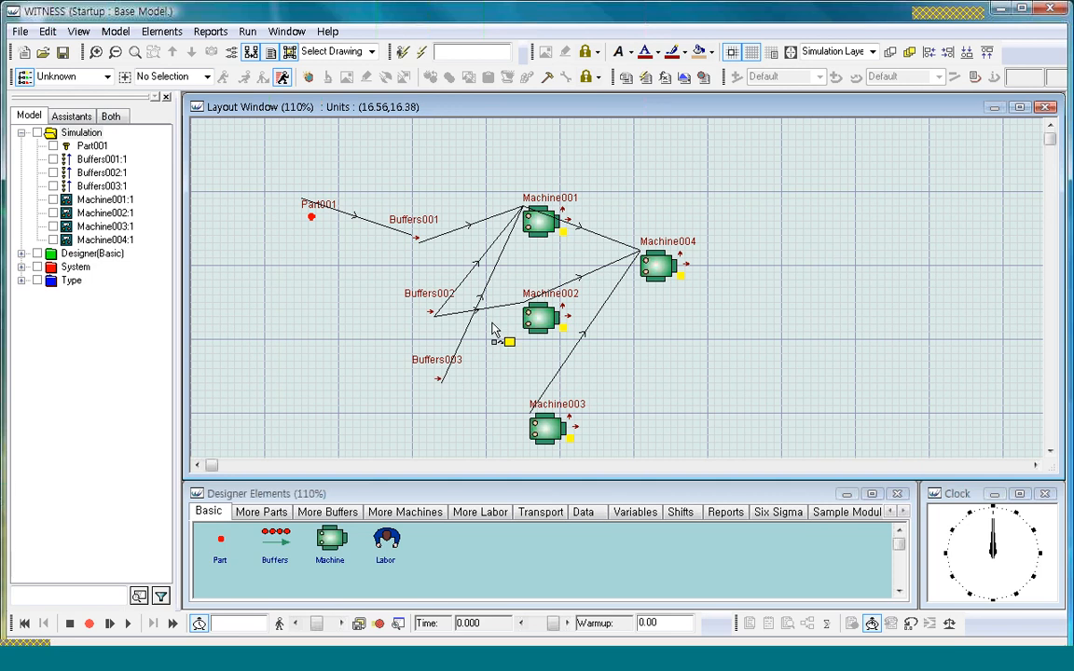
{"action": "left_click", "coordinate": [539, 319]}
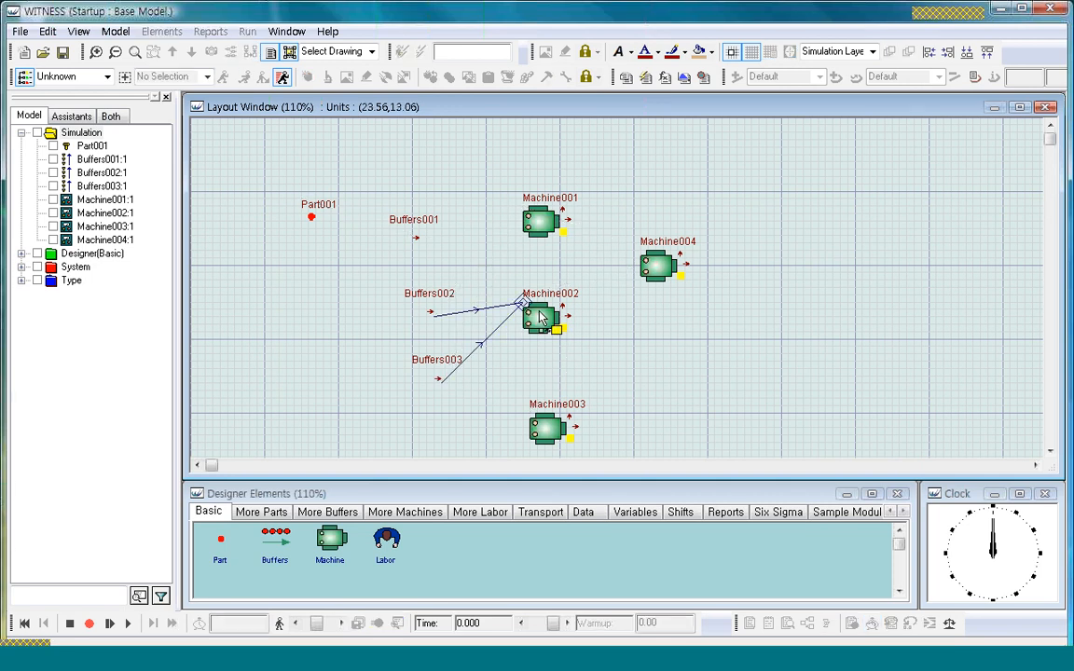
{"action": "left_click", "coordinate": [283, 78]}
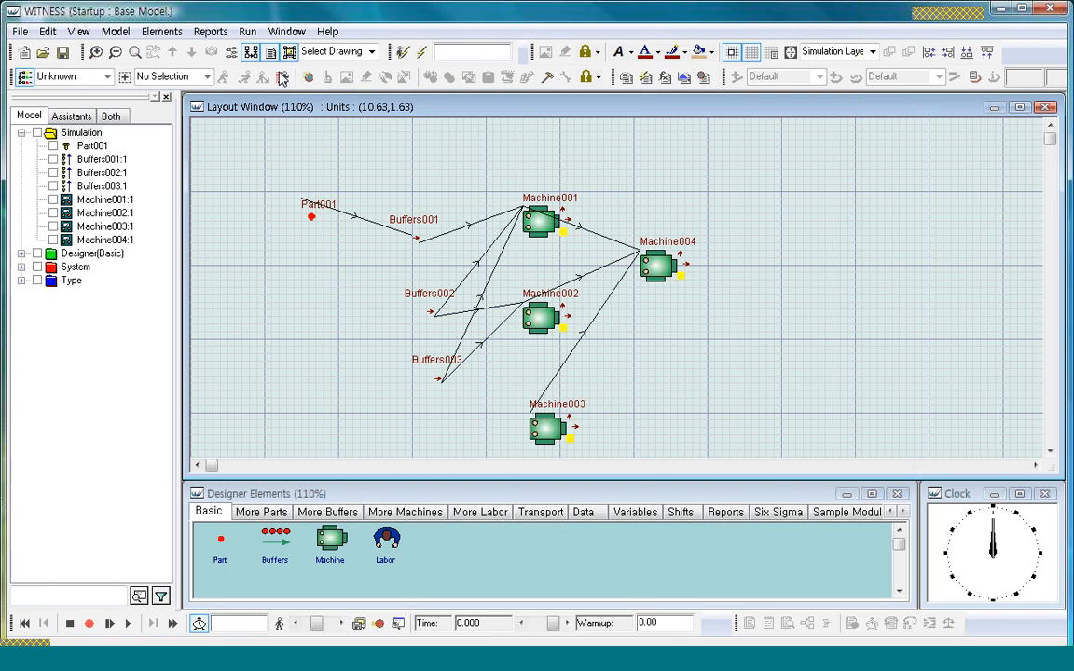
Review Machine002's input rule in its details, checking the rule type and the share for each source buffer, and close it.
{"action": "double_click", "coordinate": [541, 319]}
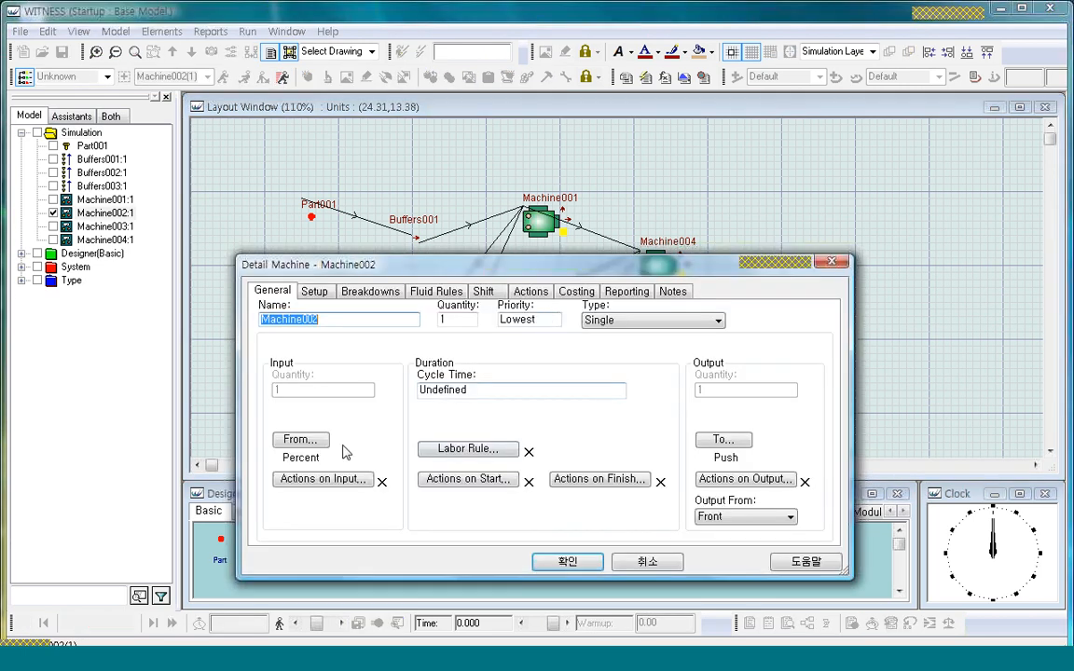
{"action": "left_click", "coordinate": [321, 446]}
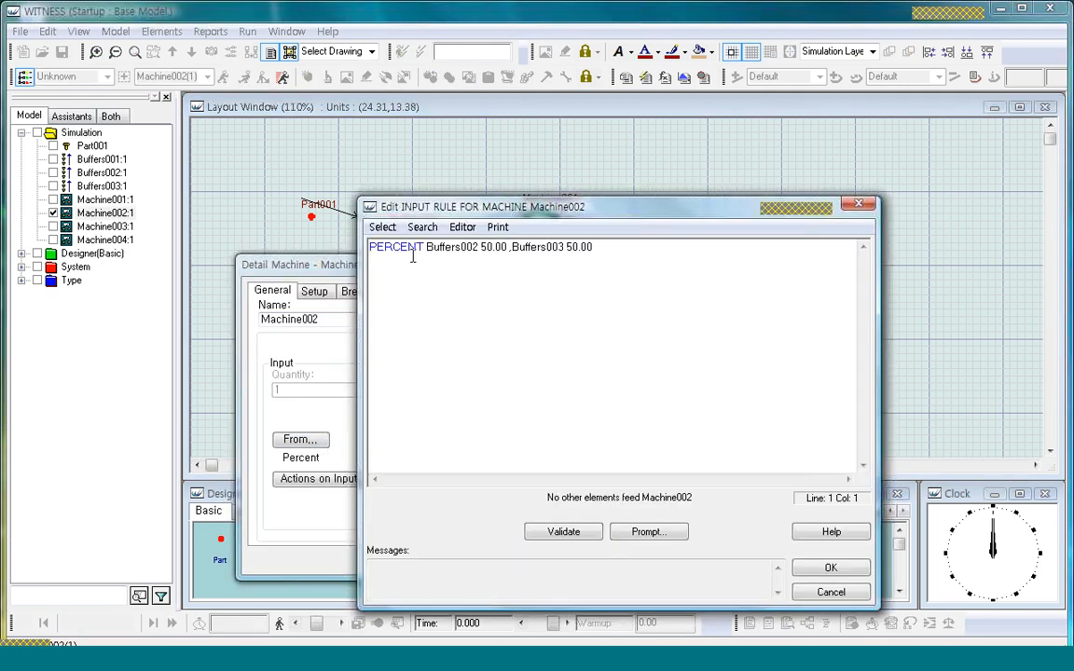
{"action": "left_click_drag", "start_coordinate": [447, 246], "coordinate": [561, 246]}
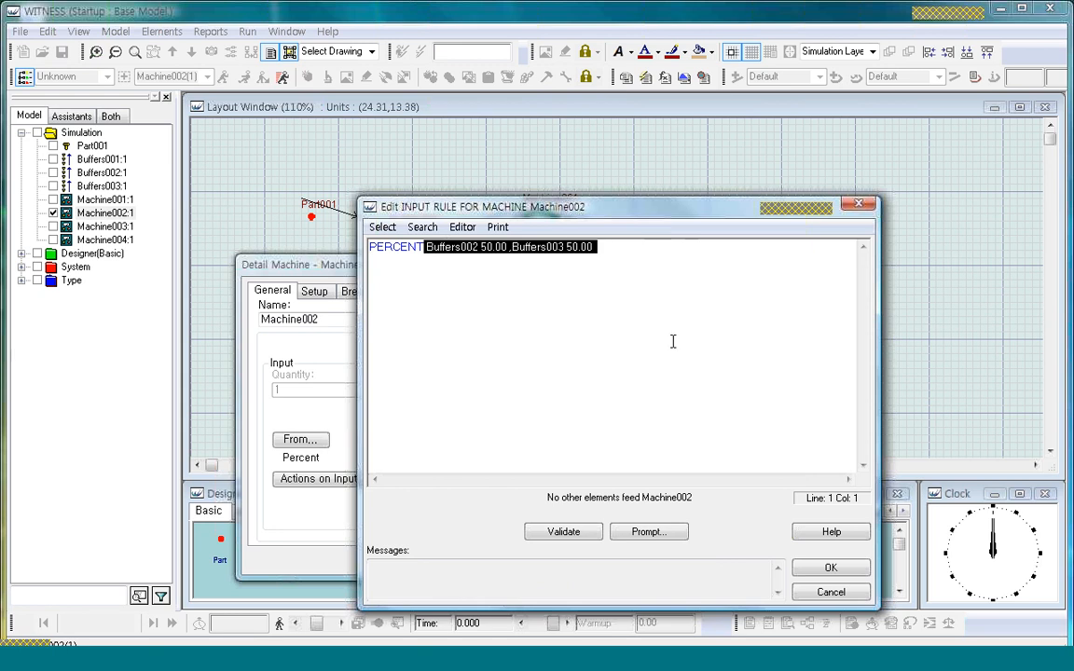
{"action": "left_click", "coordinate": [830, 569]}
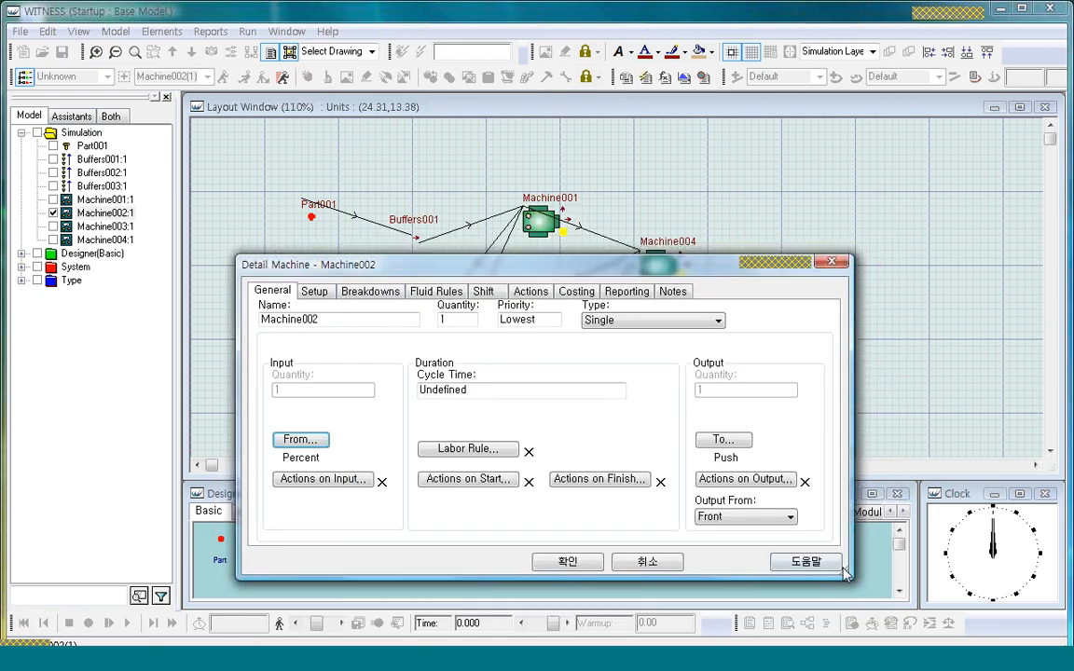
{"action": "left_click", "coordinate": [569, 563]}
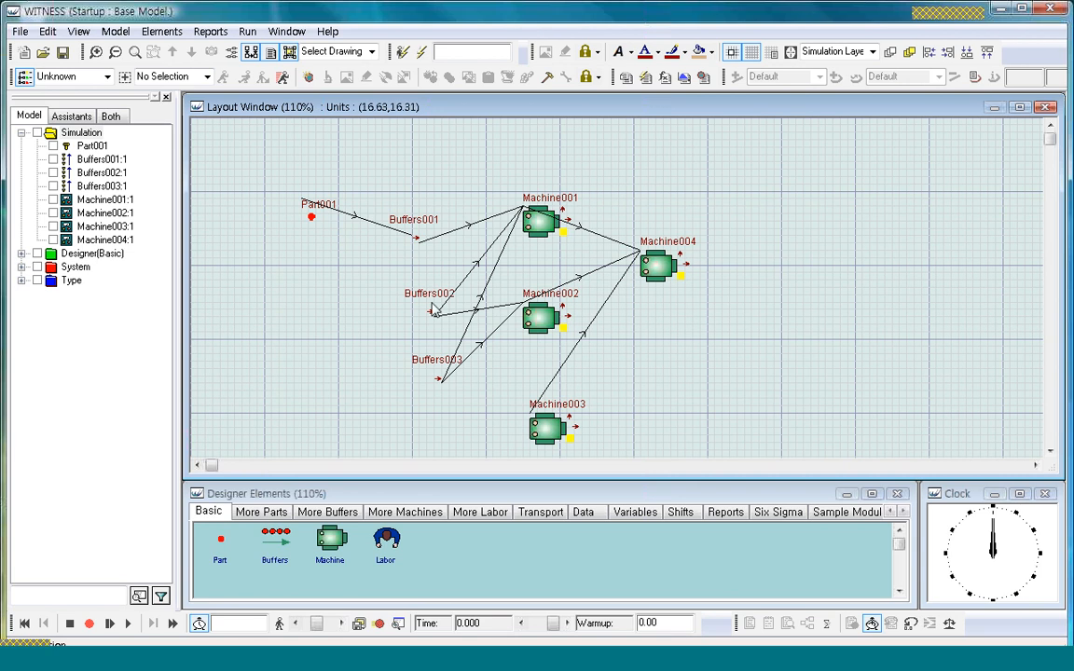
Place a new buffer in the layout below Buffers003.
{"action": "left_click", "coordinate": [276, 544]}
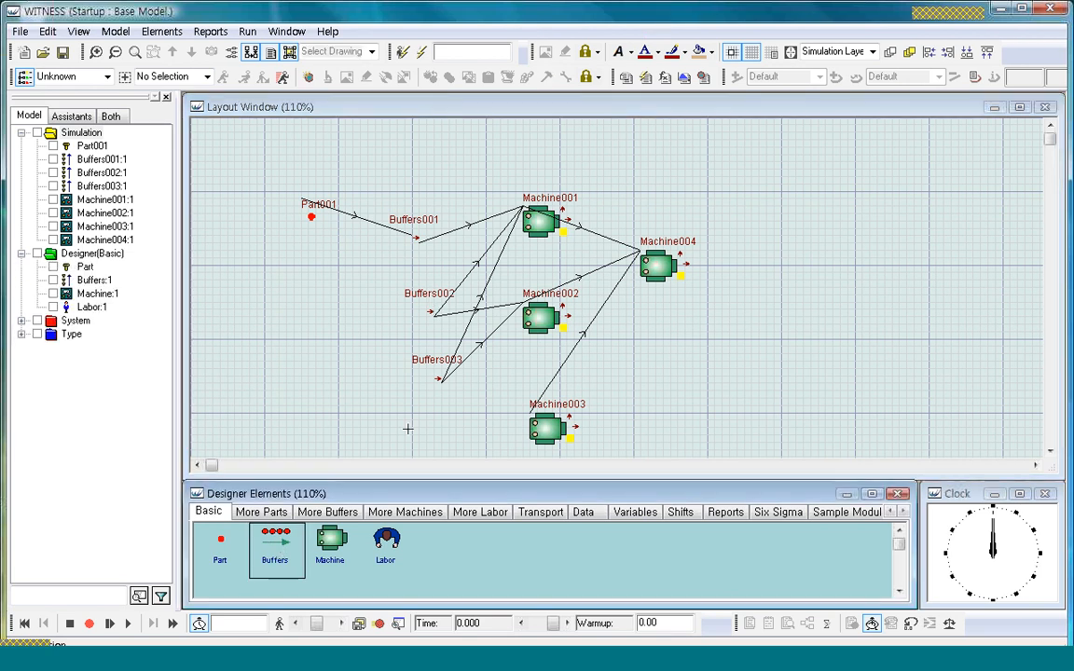
{"action": "left_click", "coordinate": [410, 431]}
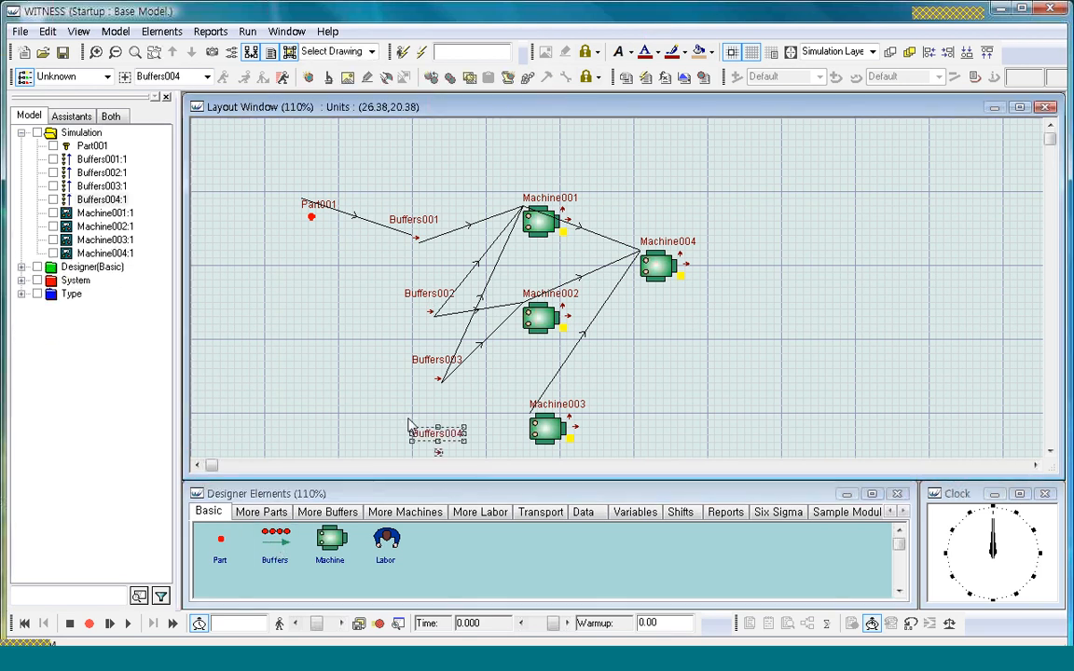
{"action": "left_click", "coordinate": [515, 434]}
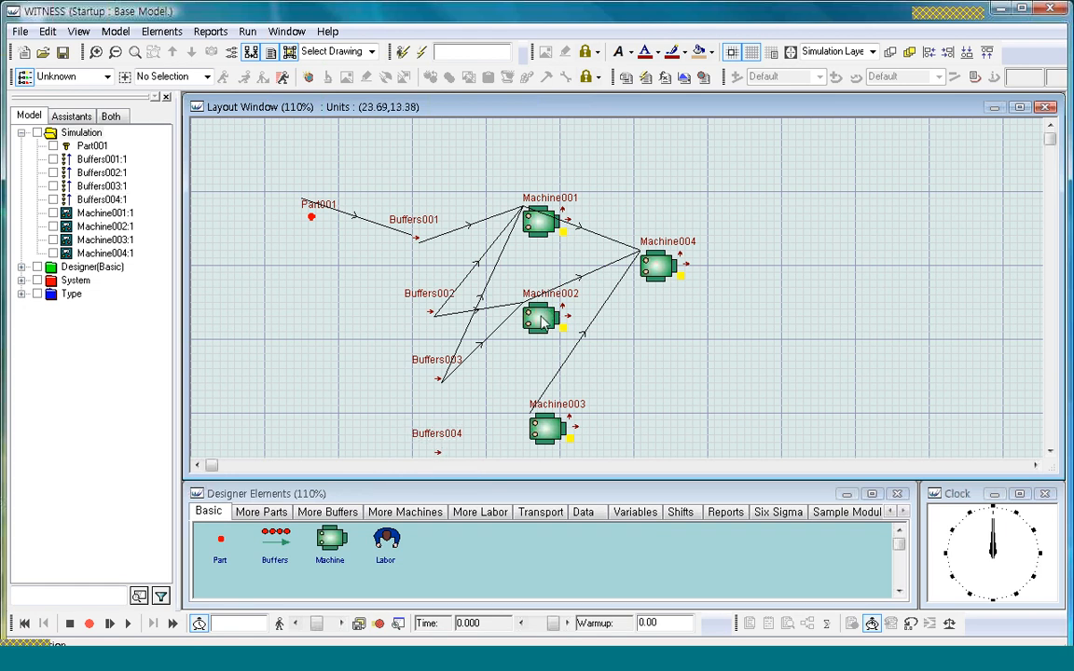
{"action": "left_click", "coordinate": [281, 77]}
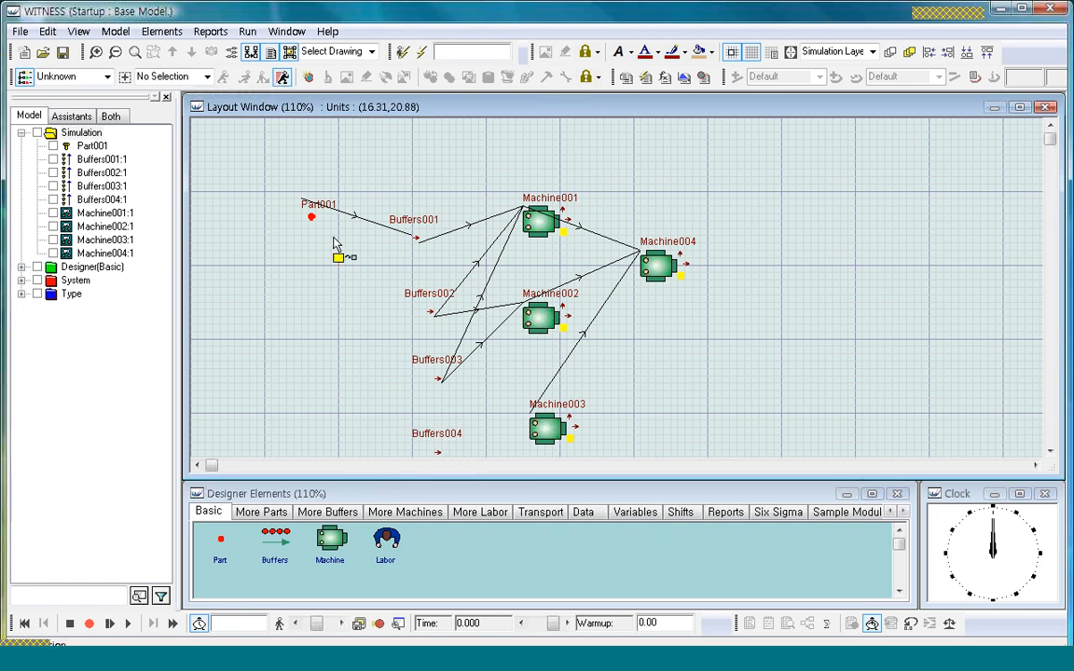
{"action": "left_click", "coordinate": [538, 317]}
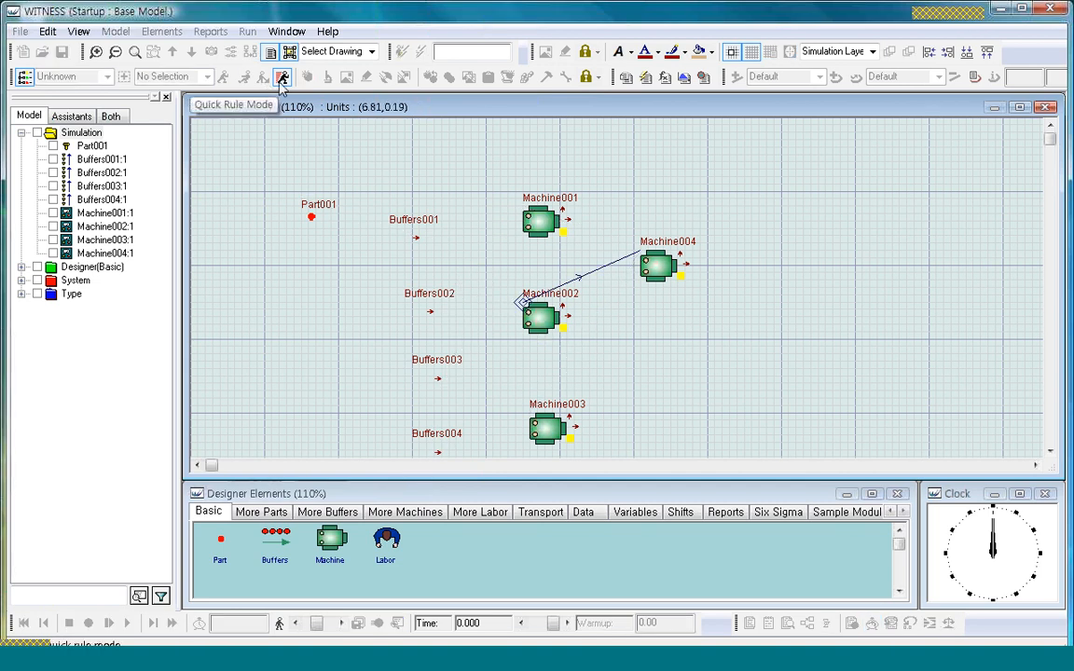
{"action": "left_click", "coordinate": [282, 77]}
Reset Machine002's output rule to Wait in its details, removing its routing to Machine004.
{"action": "double_click", "coordinate": [548, 327]}
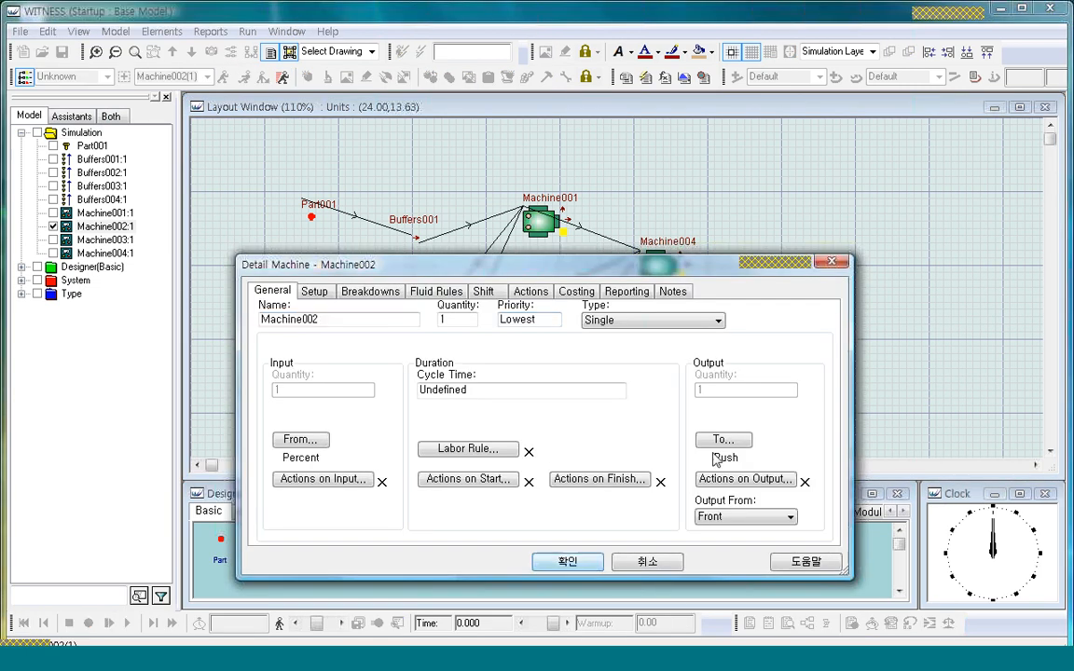
{"action": "left_click", "coordinate": [717, 439]}
{"action": "left_click", "coordinate": [828, 568]}
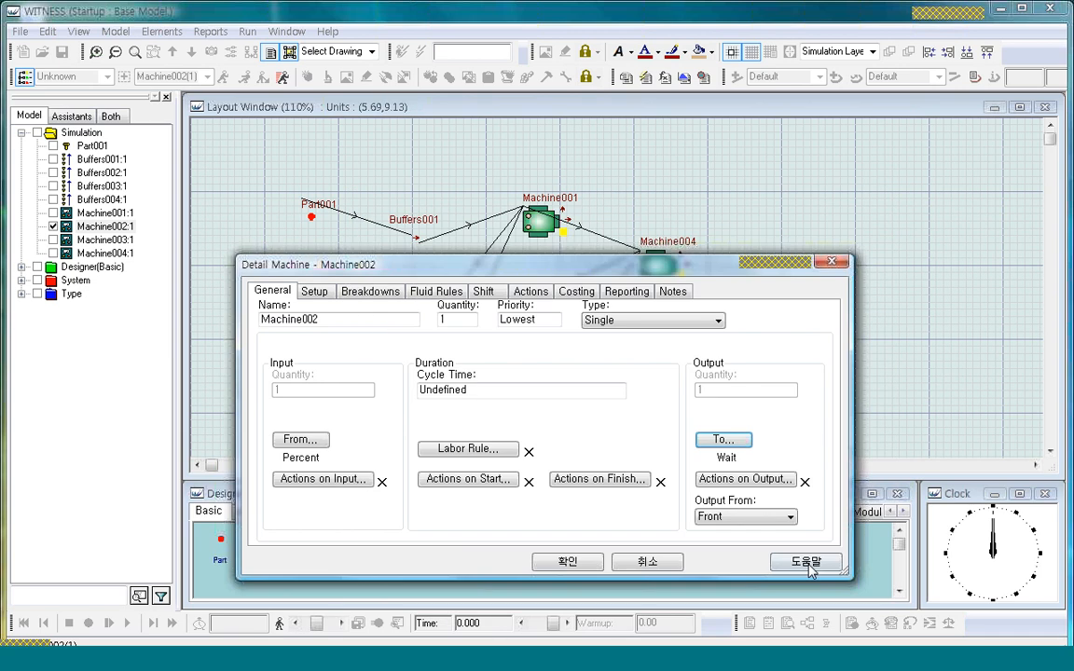
{"action": "left_click", "coordinate": [566, 566]}
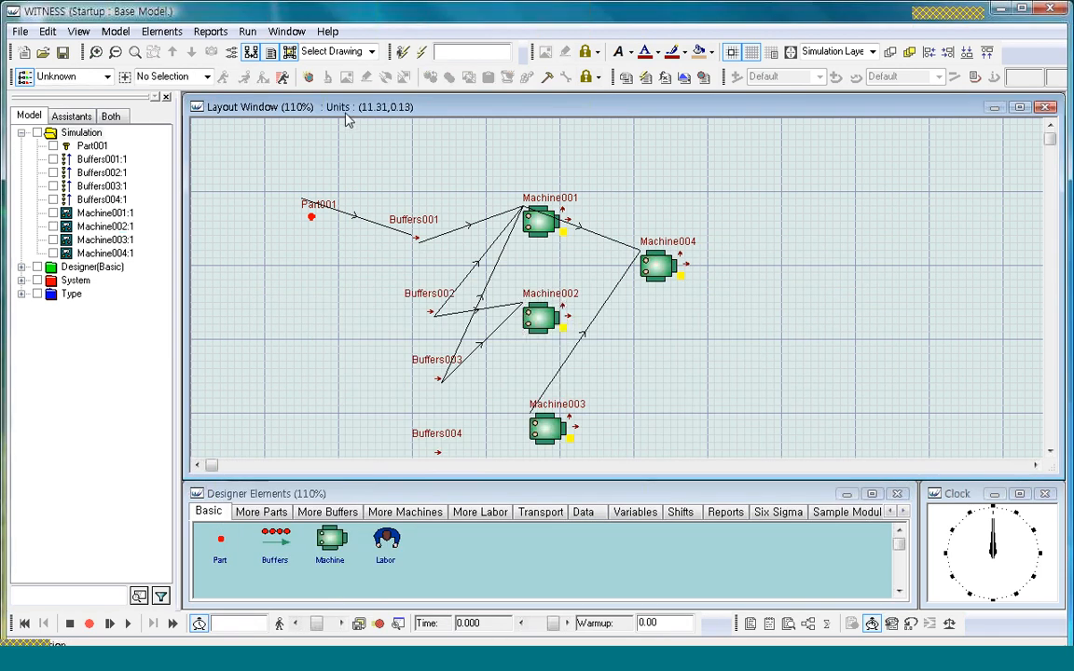
Add a visual routing link from Buffers004 to Machine002.
{"action": "left_click", "coordinate": [282, 79]}
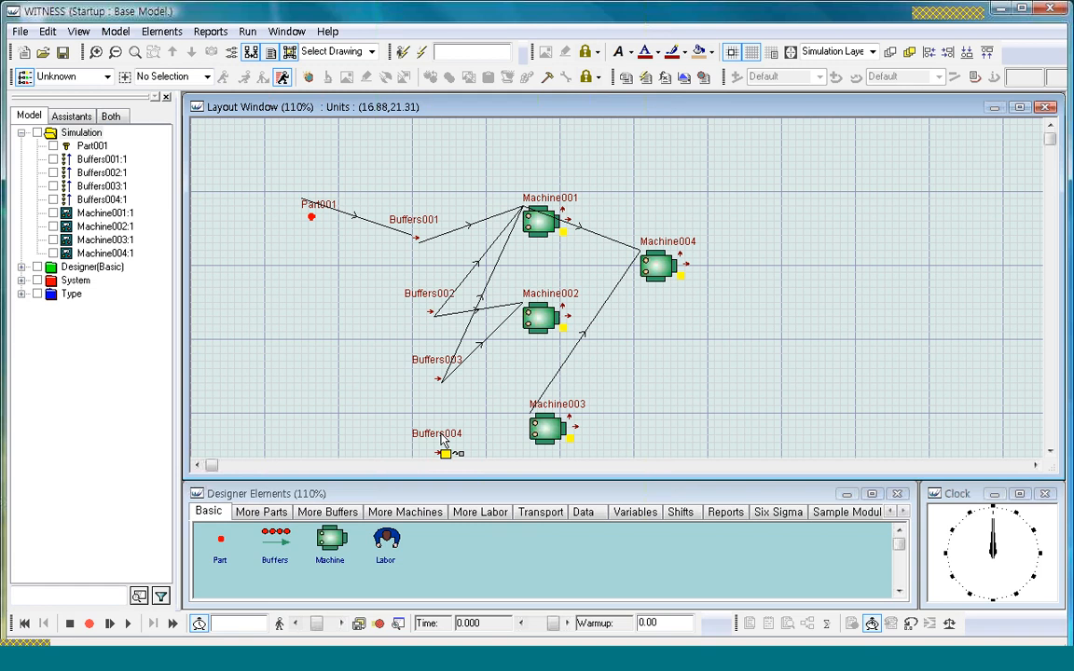
{"action": "left_click", "coordinate": [533, 318]}
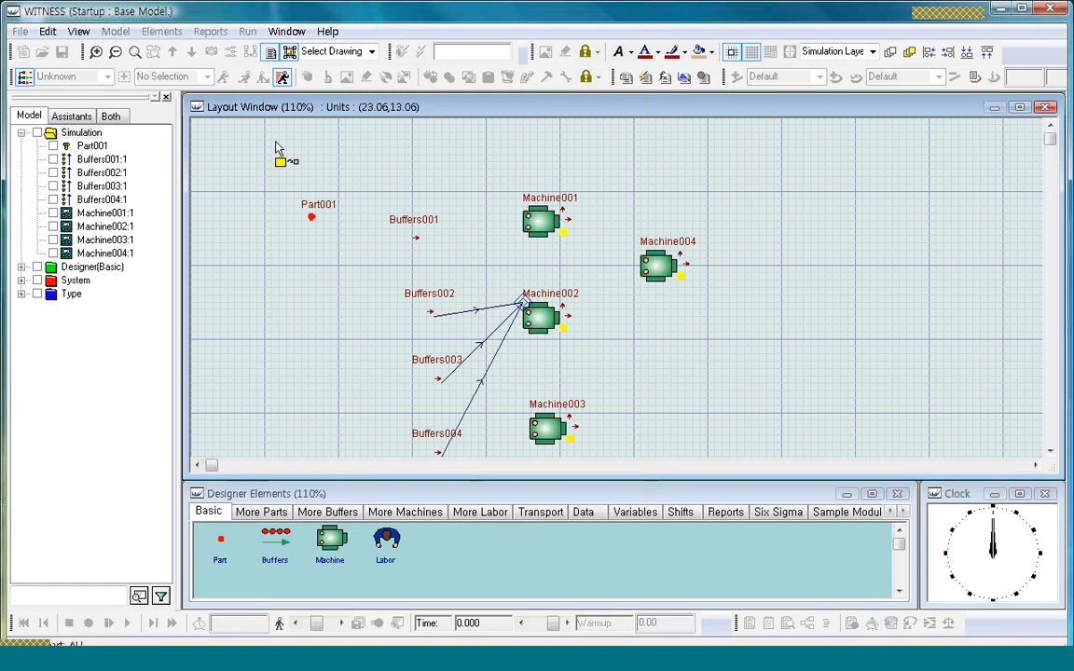
{"action": "left_click", "coordinate": [282, 77]}
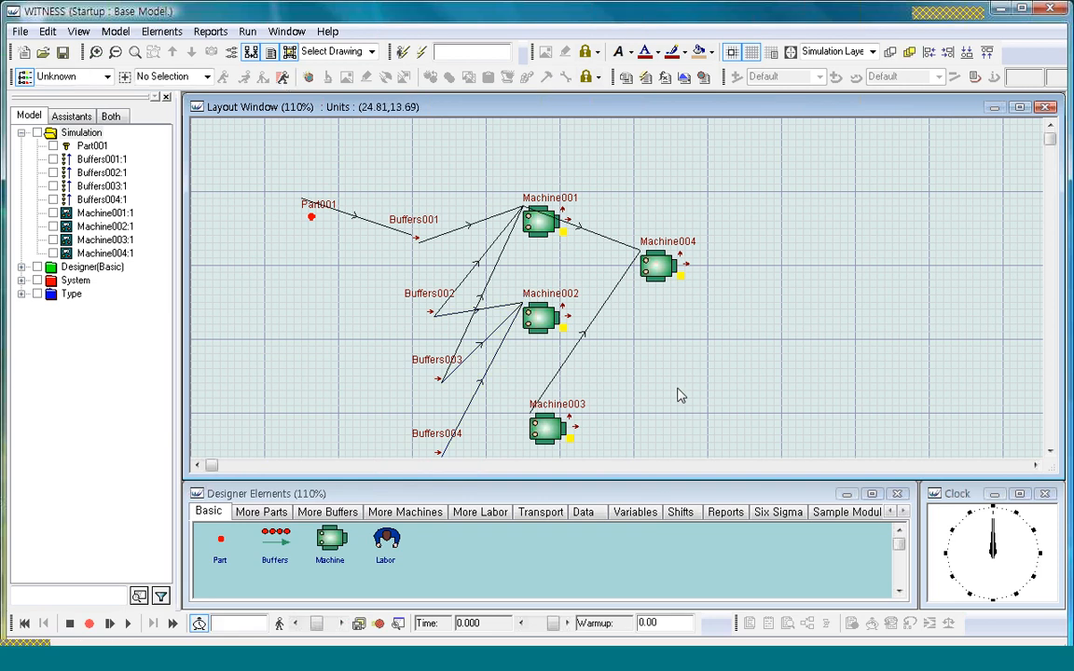
Open Machine002's input rule and examine the percentage given to each of its three source buffers.
{"action": "left_click", "coordinate": [548, 320]}
{"action": "double_click", "coordinate": [550, 320]}
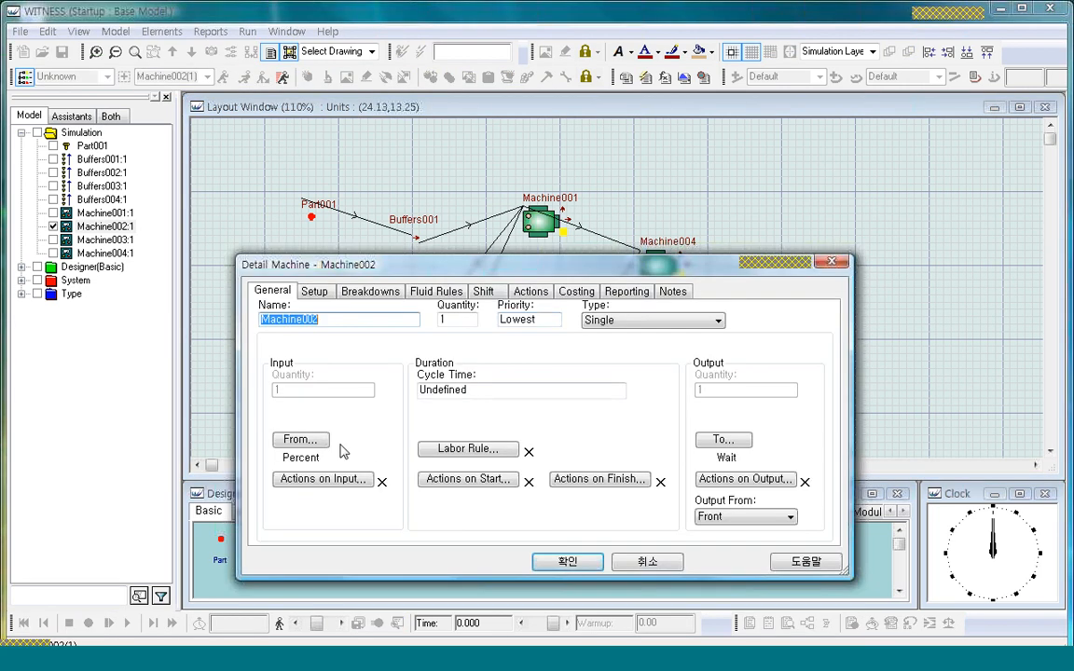
{"action": "left_click", "coordinate": [300, 442]}
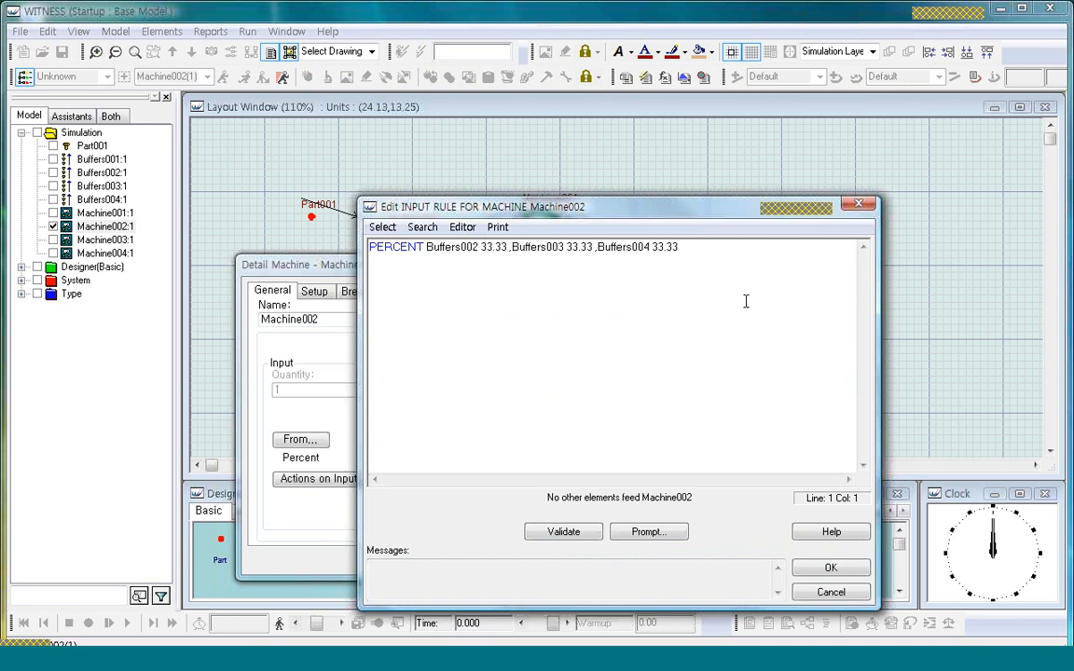
{"action": "double_click", "coordinate": [483, 246]}
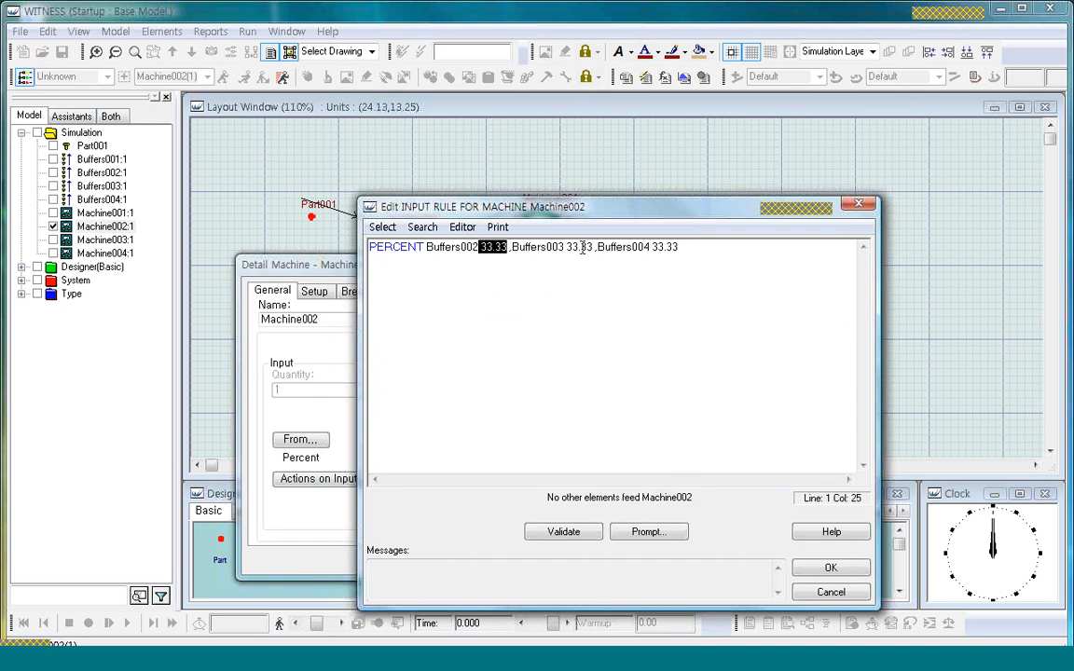
{"action": "left_click_drag", "start_coordinate": [566, 246], "coordinate": [582, 247]}
{"action": "left_click_drag", "start_coordinate": [652, 248], "coordinate": [678, 247]}
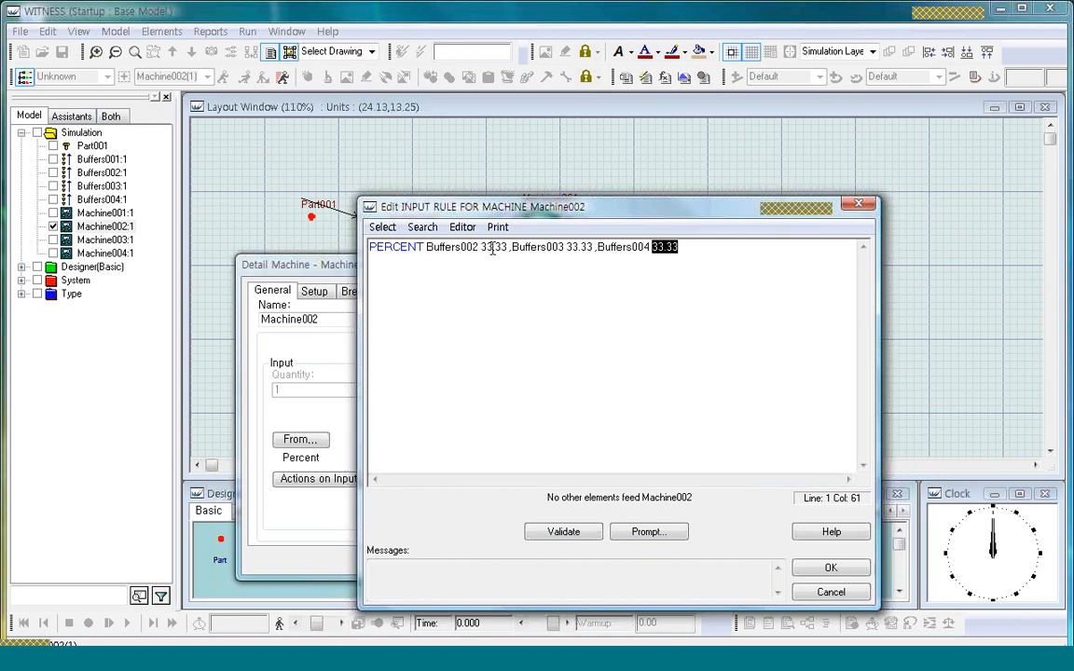
Set Machine002's PERCENT input rule to Buffers002 70, Buffers003 20 and Buffers004 10, validate it and accept the machine details.
{"action": "left_click_drag", "start_coordinate": [481, 247], "coordinate": [506, 247]}
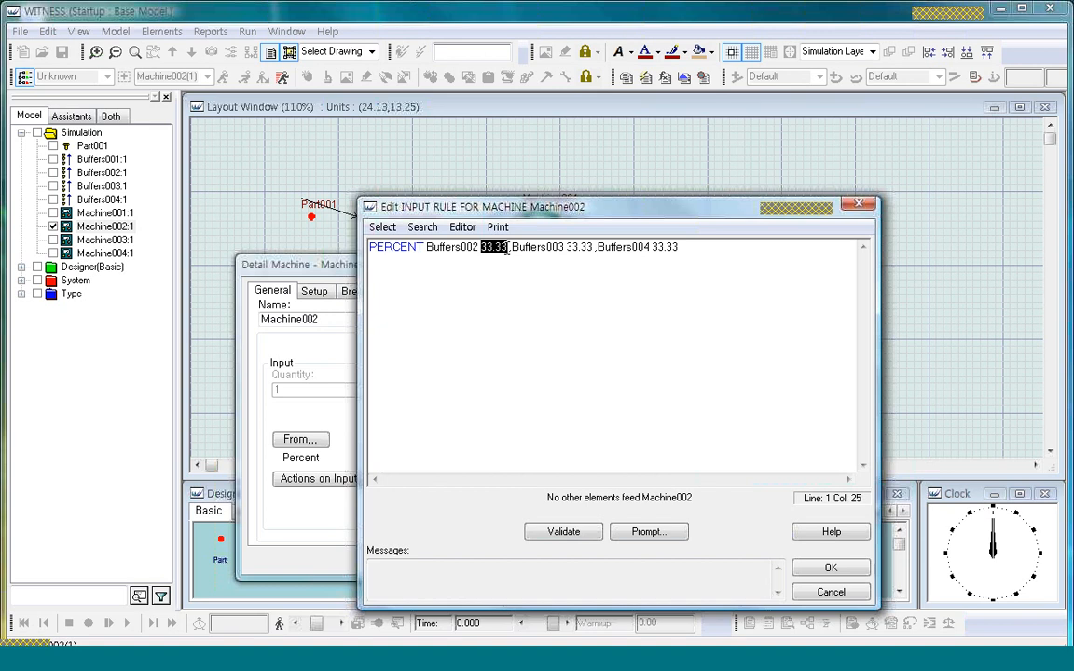
{"action": "type", "text": "70"}
{"action": "left_click_drag", "start_coordinate": [552, 247], "coordinate": [576, 248]}
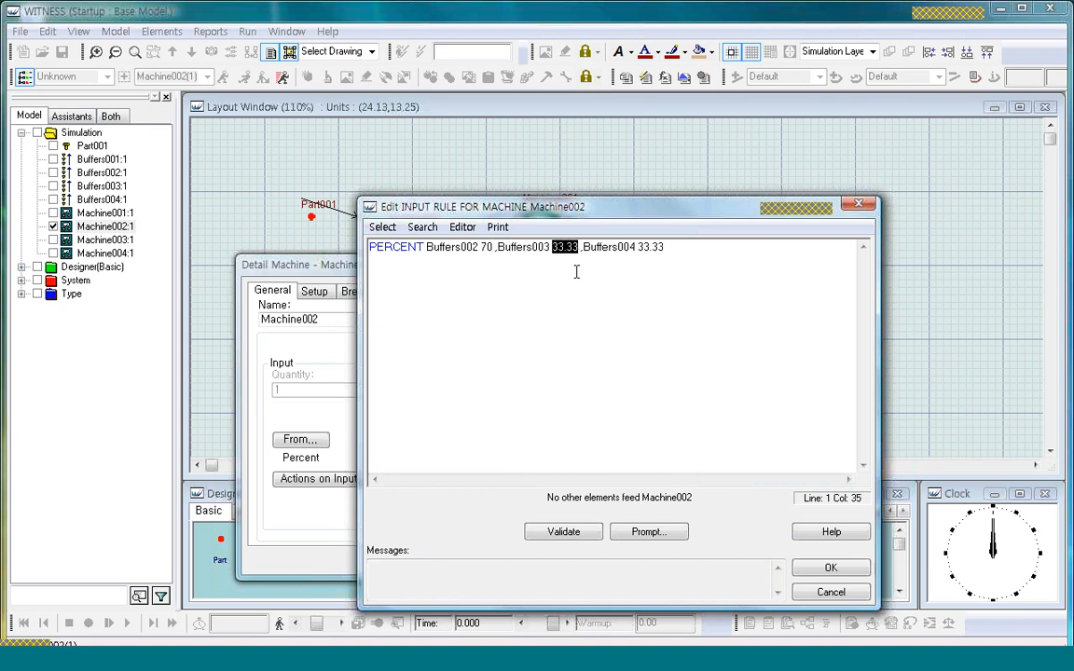
{"action": "type", "text": "20"}
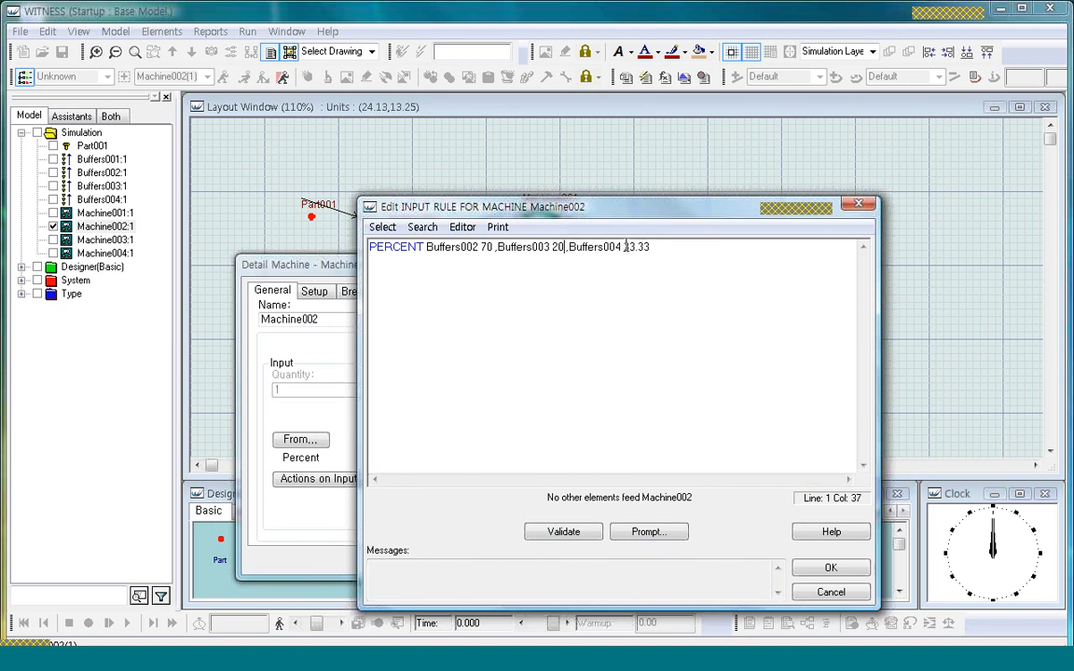
{"action": "left_click_drag", "start_coordinate": [624, 247], "coordinate": [658, 247]}
{"action": "type", "text": "10"}
{"action": "left_click", "coordinate": [573, 531]}
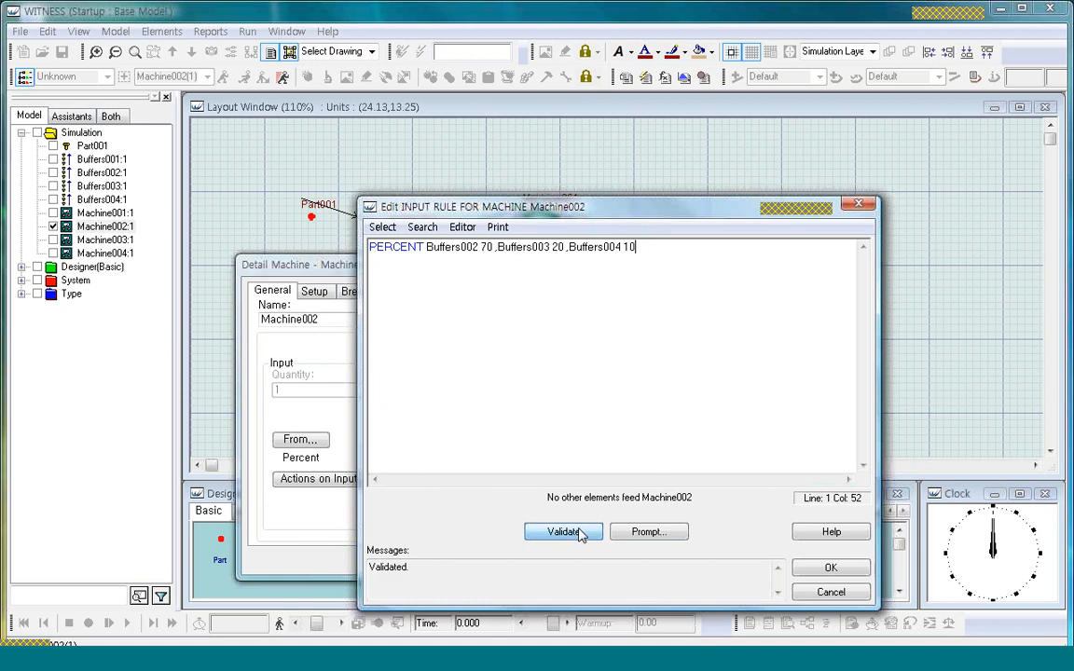
{"action": "left_click", "coordinate": [829, 568]}
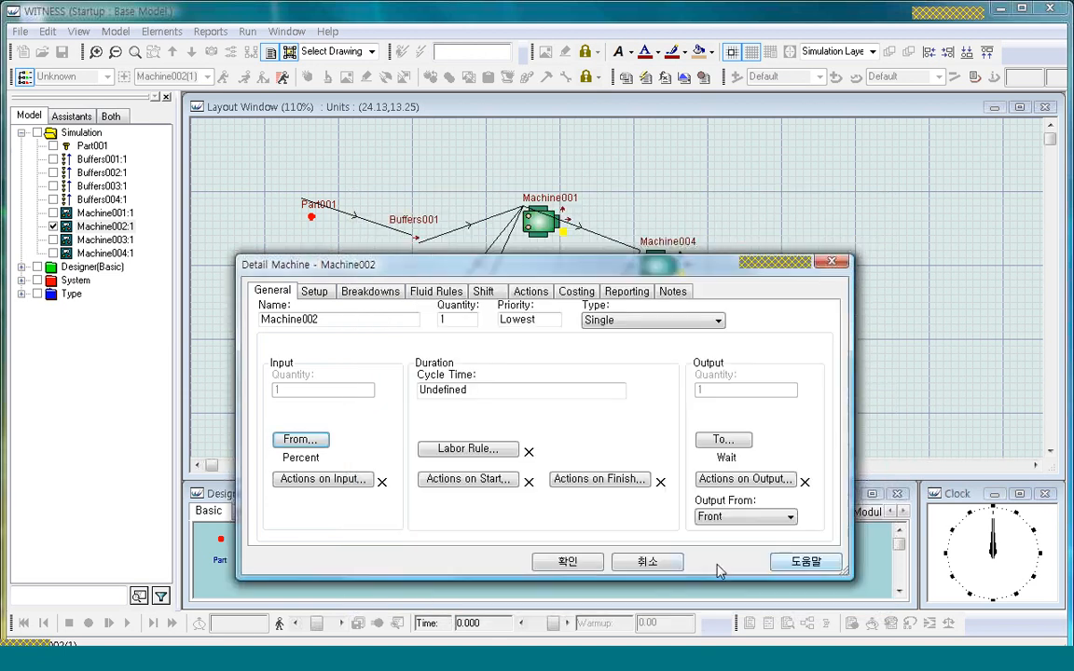
{"action": "left_click", "coordinate": [569, 563]}
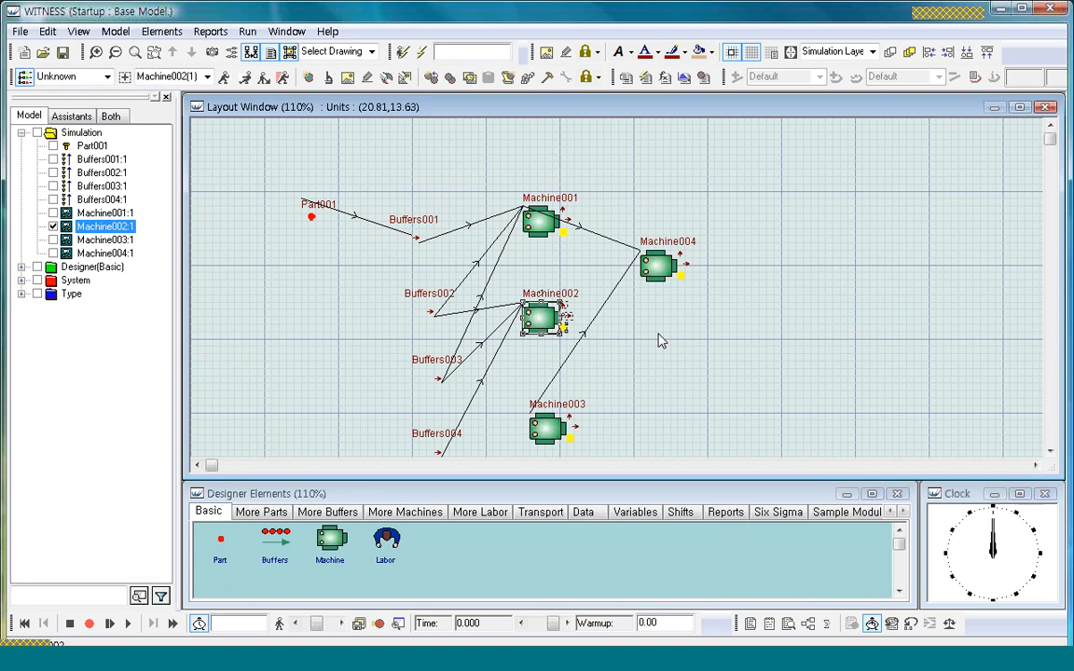
{"action": "left_click", "coordinate": [719, 357]}
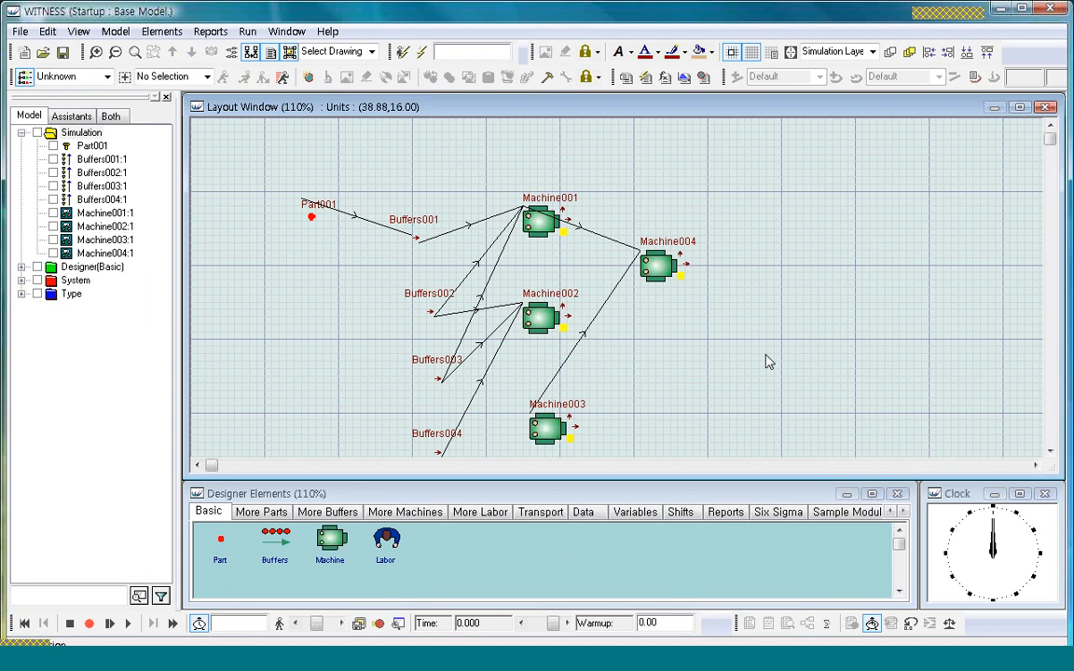
Place two new machines in the layout to the right of Machine004, one below the other.
{"action": "left_click", "coordinate": [331, 541]}
{"action": "left_click", "coordinate": [757, 187]}
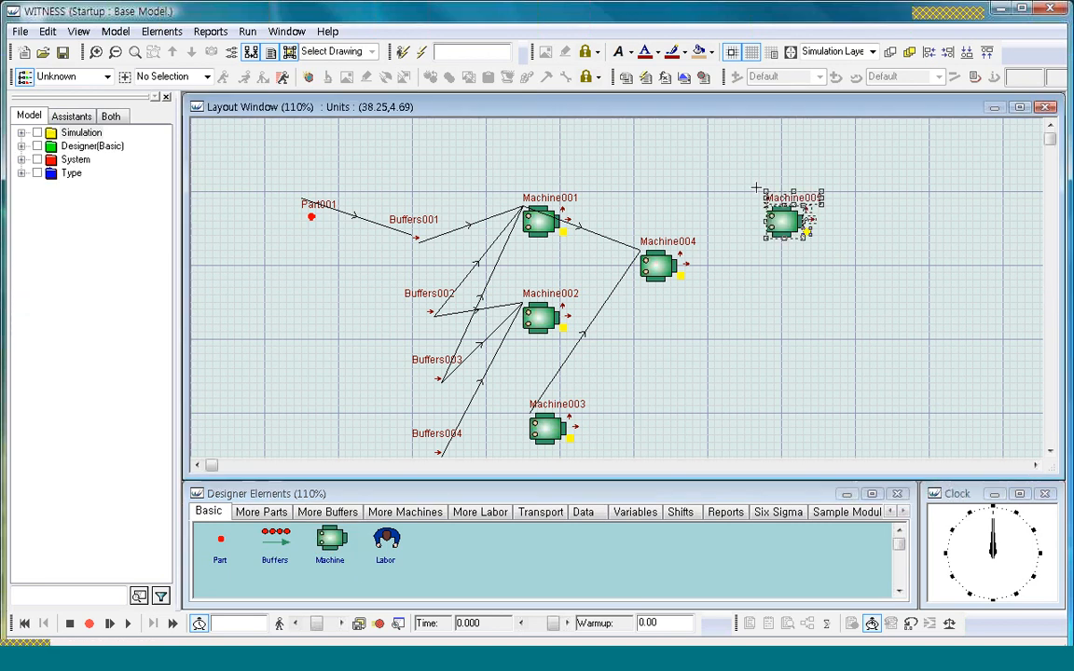
{"action": "left_click", "coordinate": [751, 319]}
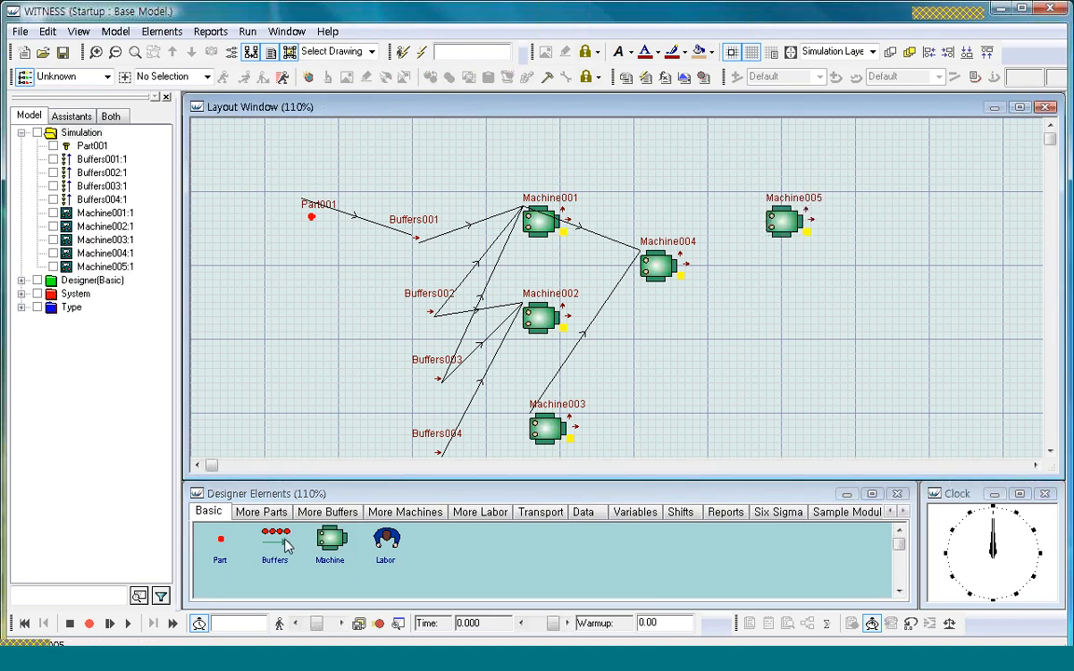
{"action": "left_click", "coordinate": [331, 542]}
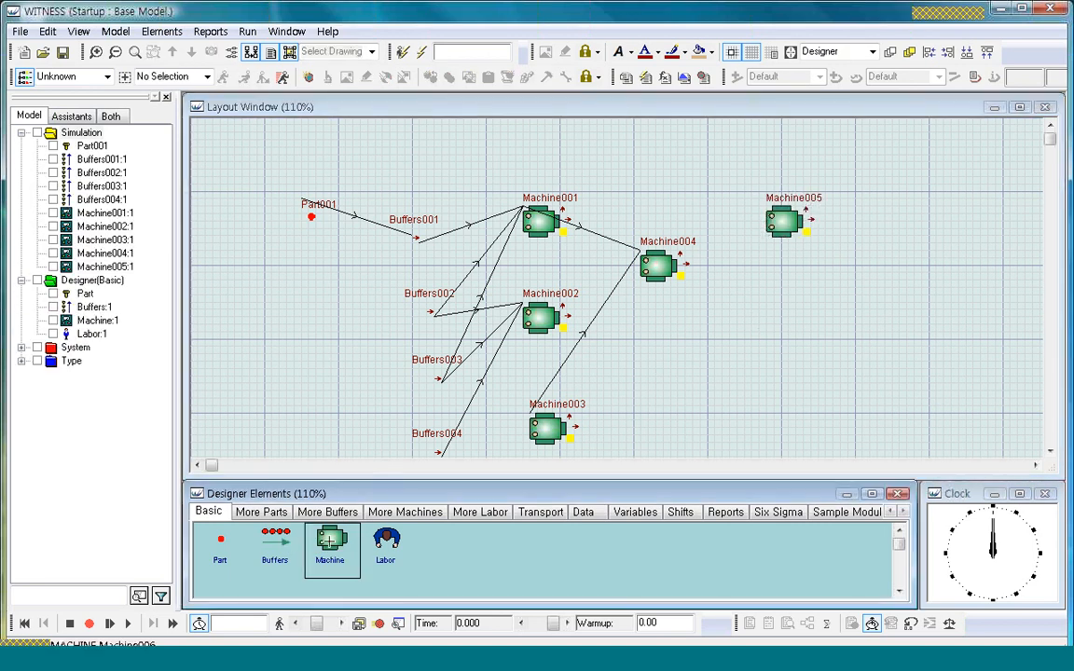
{"action": "left_click", "coordinate": [781, 284]}
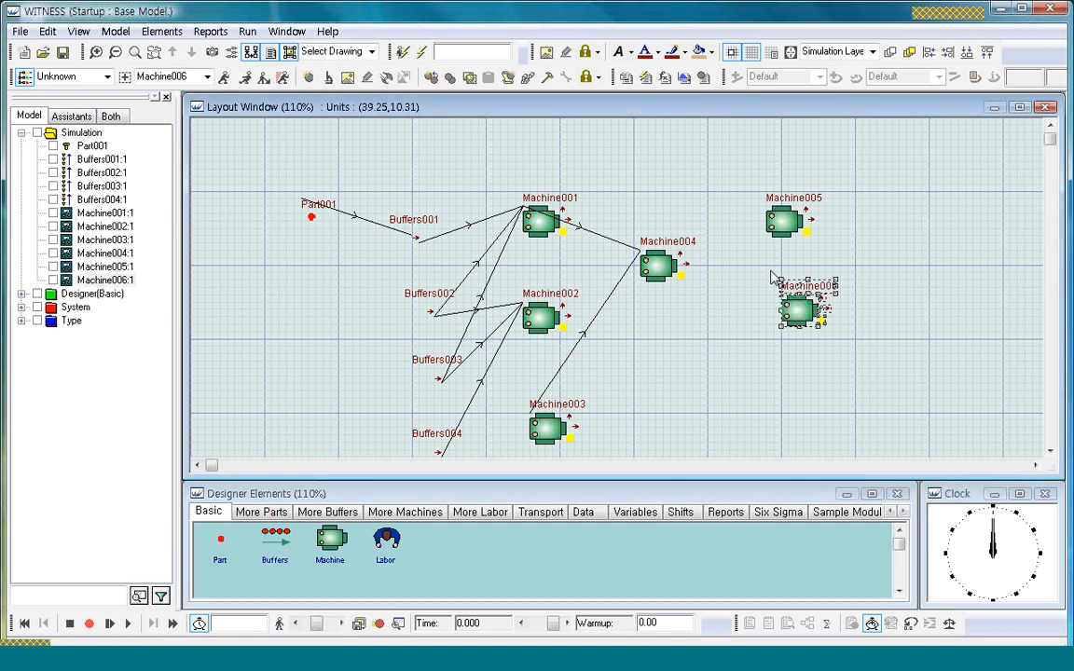
{"action": "left_click", "coordinate": [755, 374]}
Place a new buffer in the layout below Machine006.
{"action": "left_click", "coordinate": [276, 541]}
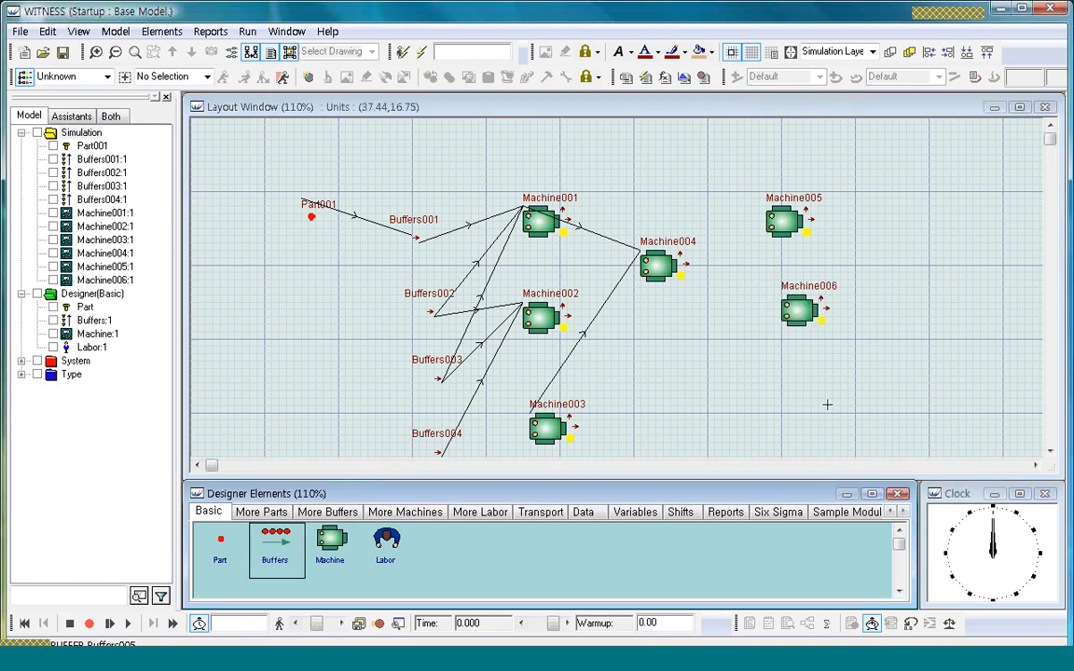
{"action": "left_click", "coordinate": [782, 371]}
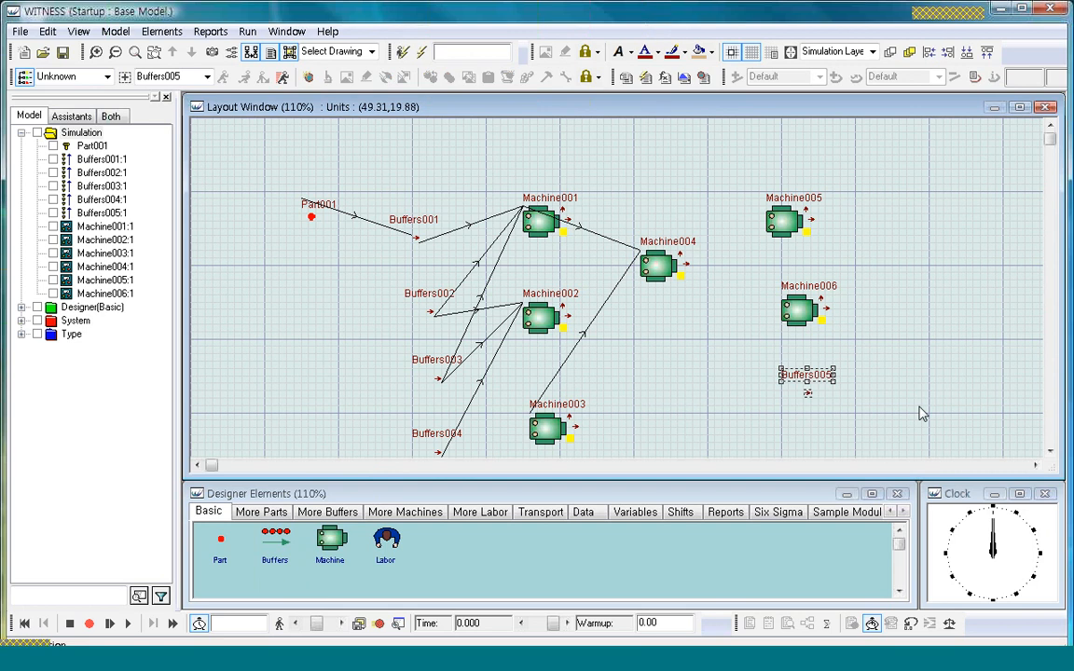
{"action": "left_click", "coordinate": [918, 416]}
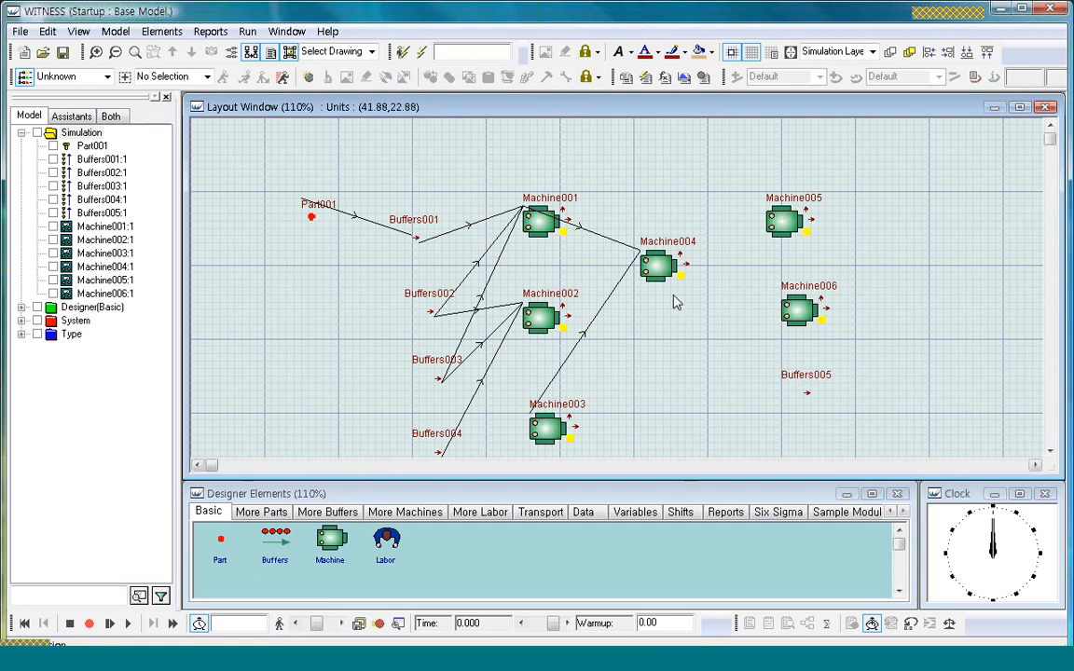
Connect Machine004 to Machine005 with a visual output rule.
{"action": "left_click", "coordinate": [656, 267]}
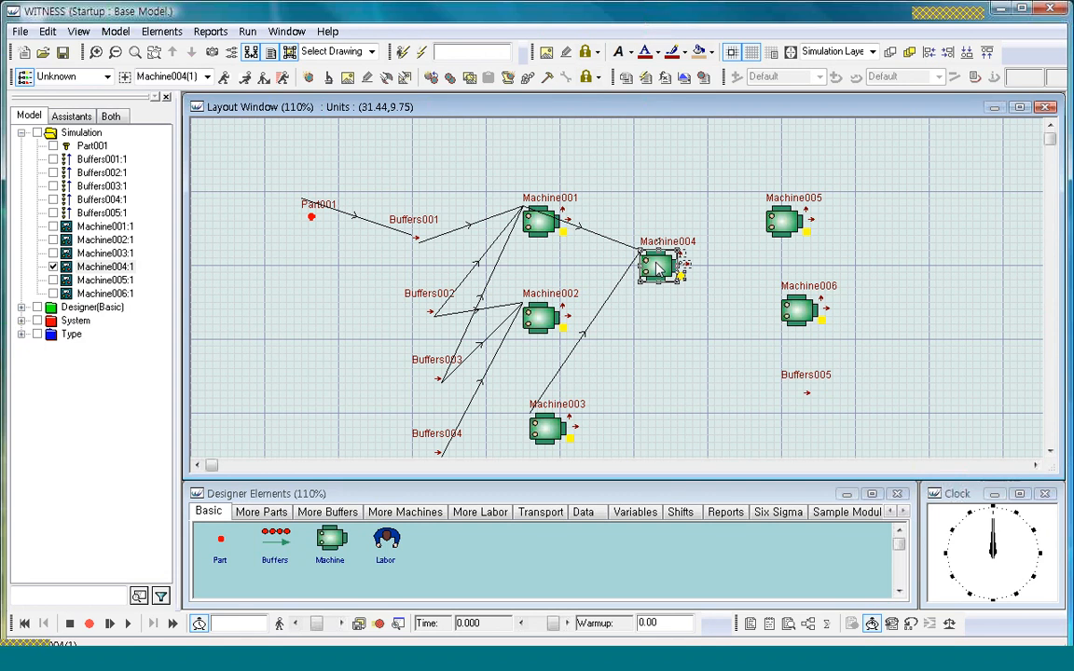
{"action": "left_click", "coordinate": [550, 138]}
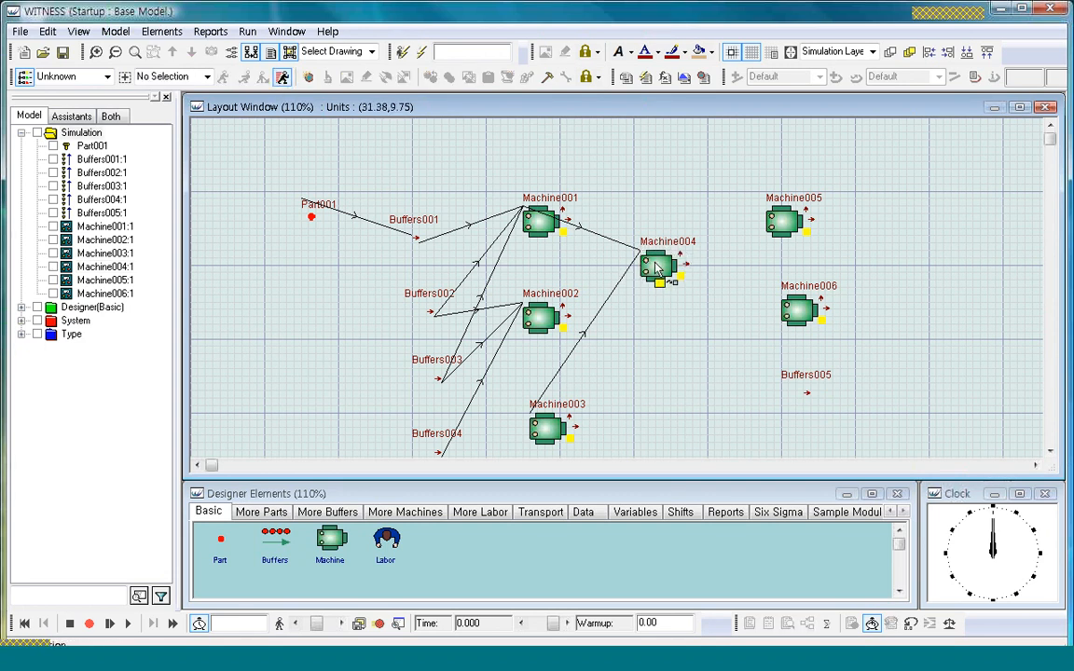
{"action": "left_click", "coordinate": [281, 78]}
{"action": "left_click", "coordinate": [642, 248]}
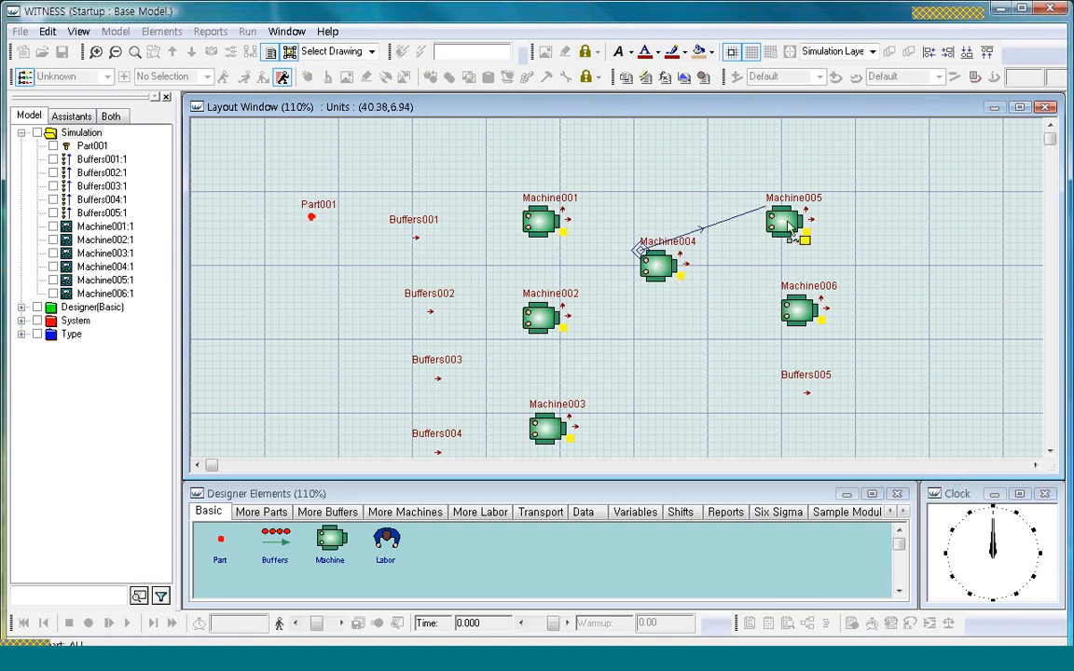
{"action": "left_click", "coordinate": [788, 226]}
{"action": "left_click", "coordinate": [264, 77]}
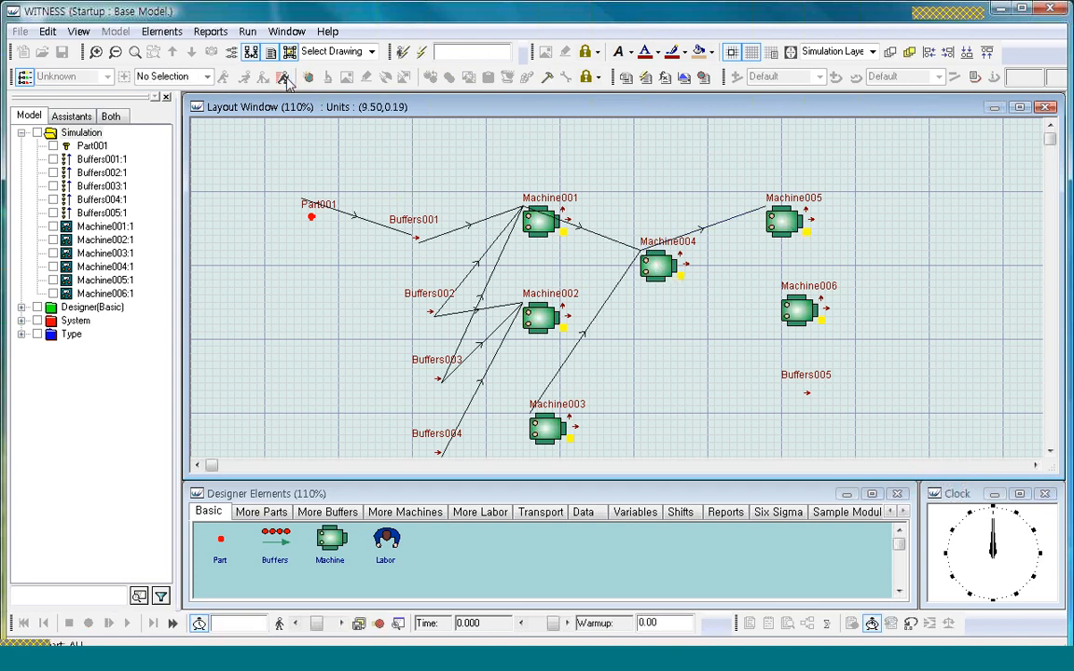
Open Machine004's output rule, check which rule type and destination it uses, and close the machine details.
{"action": "double_click", "coordinate": [662, 268]}
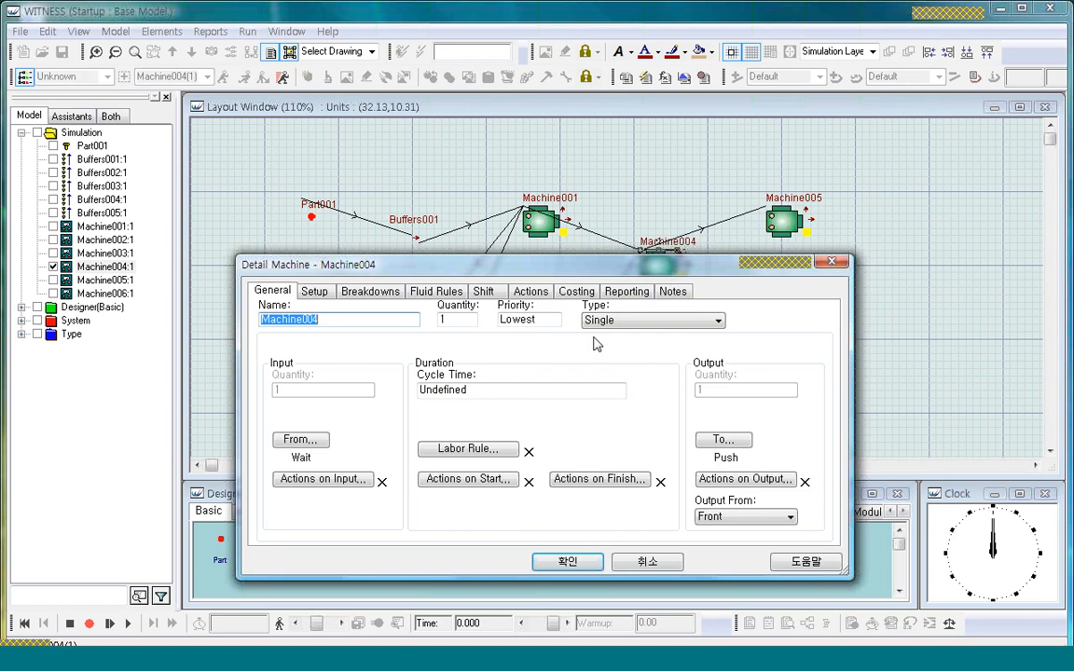
{"action": "left_click", "coordinate": [716, 441]}
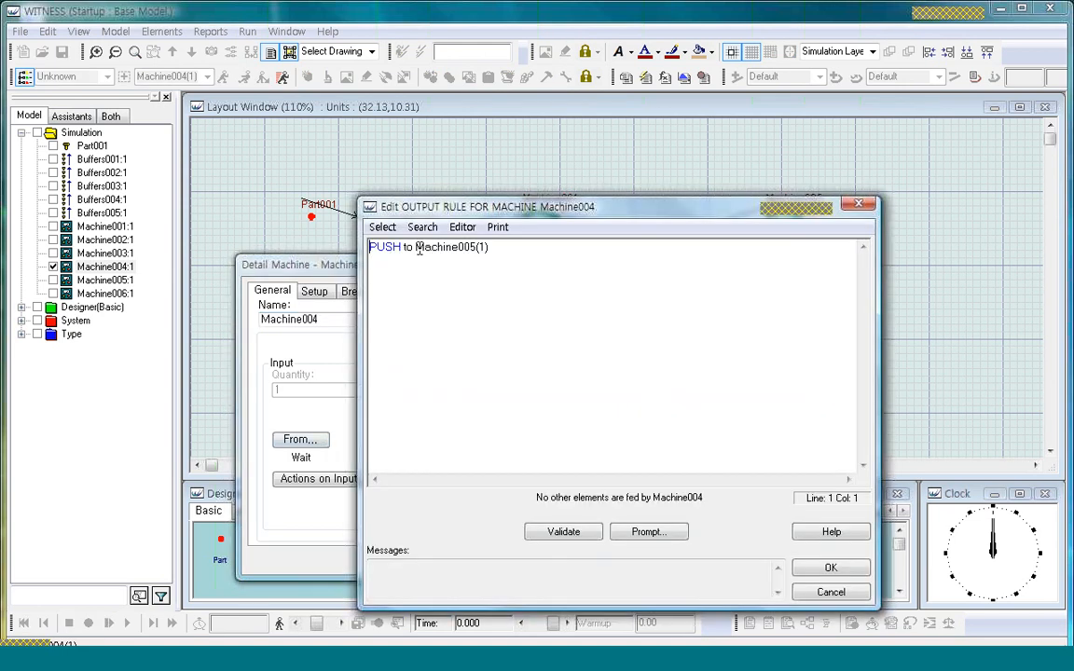
{"action": "left_click", "coordinate": [839, 570]}
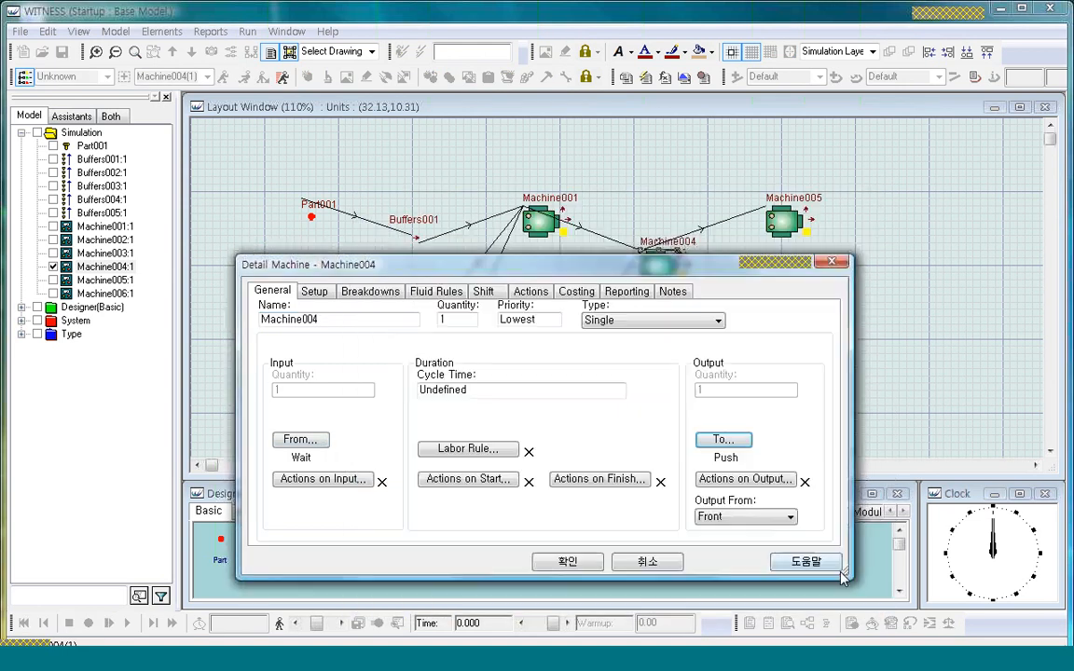
{"action": "left_click", "coordinate": [602, 566]}
{"action": "left_click", "coordinate": [926, 324]}
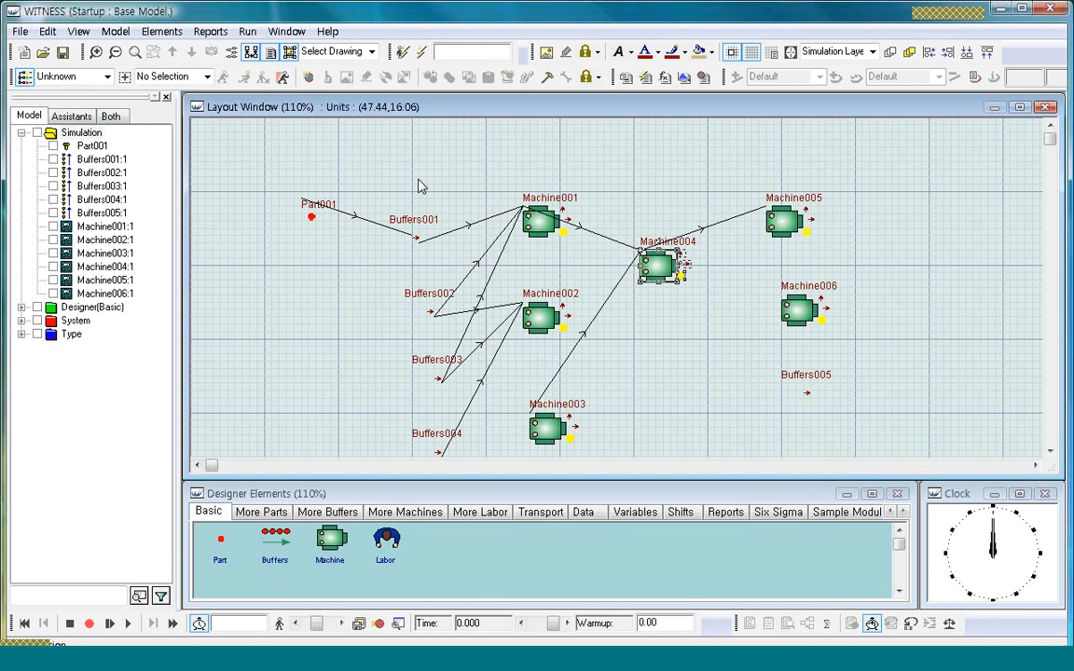
Add Machine006 as a second output destination of Machine004 with a visual rule.
{"action": "left_click", "coordinate": [282, 78]}
{"action": "left_click", "coordinate": [658, 269]}
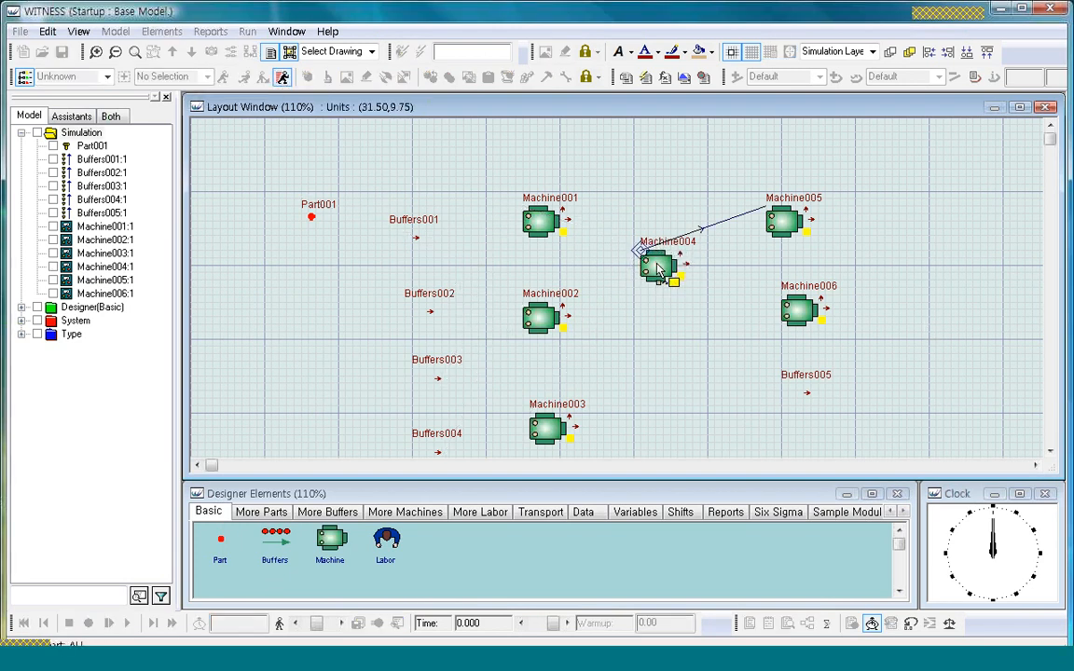
{"action": "left_click", "coordinate": [797, 316]}
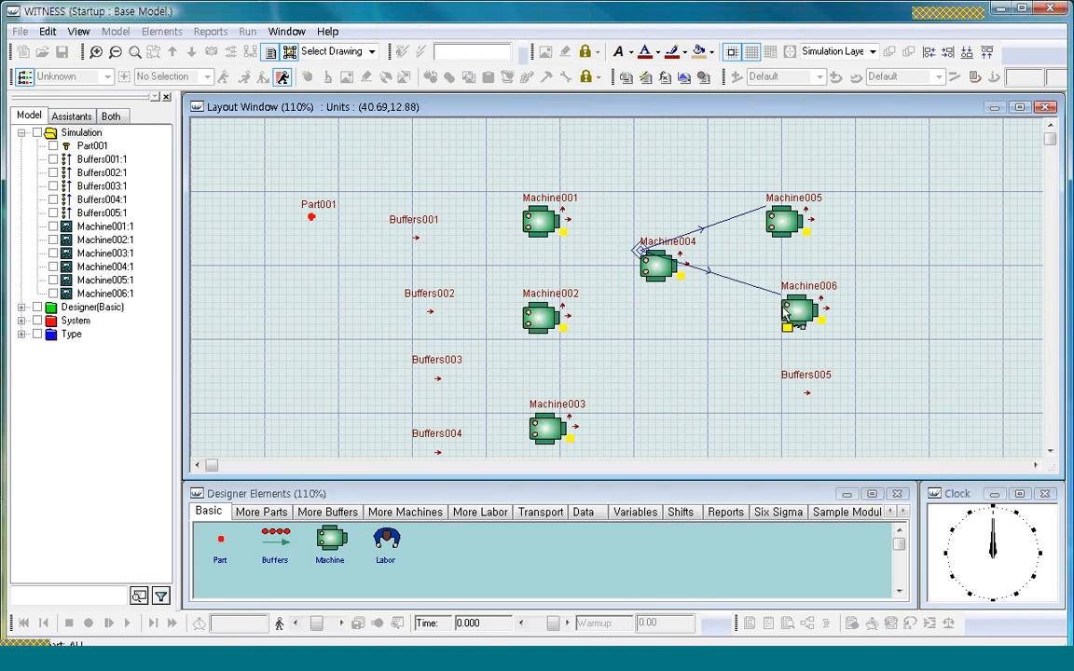
{"action": "left_click", "coordinate": [281, 79]}
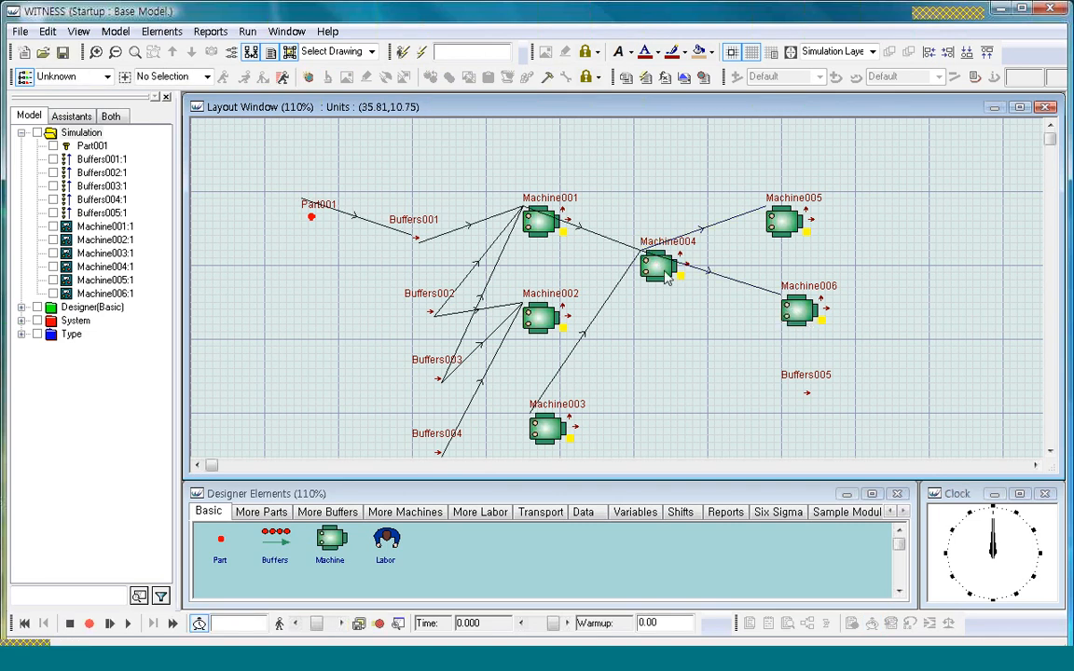
Examine the rule type and the share given to Machine005 and Machine006 in Machine004's output rule.
{"action": "double_click", "coordinate": [658, 268]}
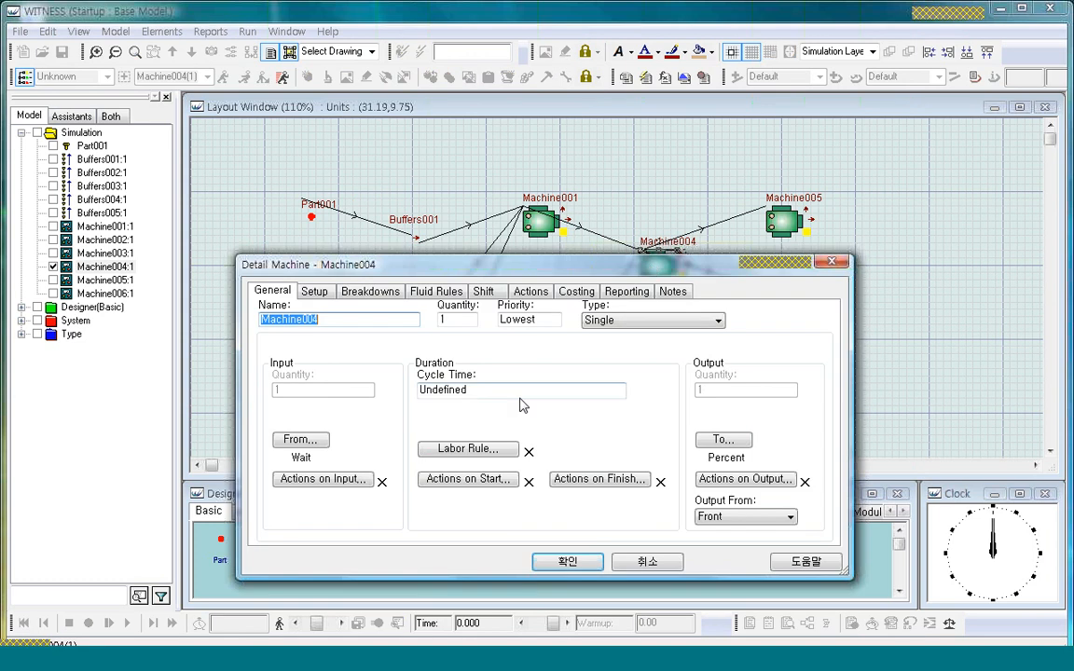
{"action": "left_click", "coordinate": [719, 439]}
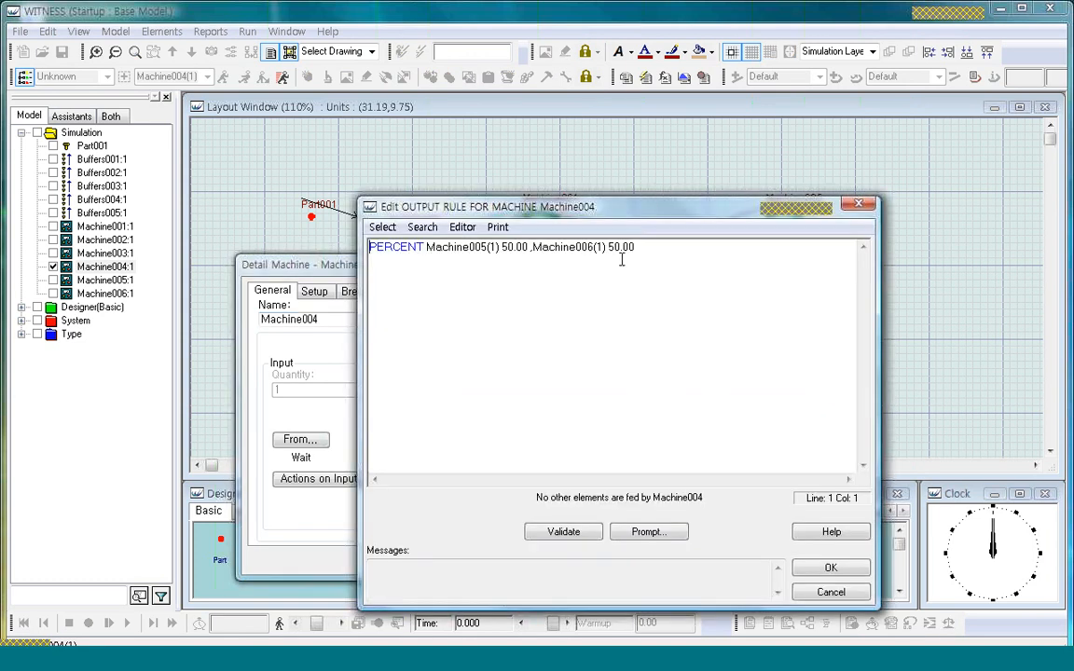
{"action": "left_click", "coordinate": [831, 569]}
{"action": "left_click", "coordinate": [568, 559]}
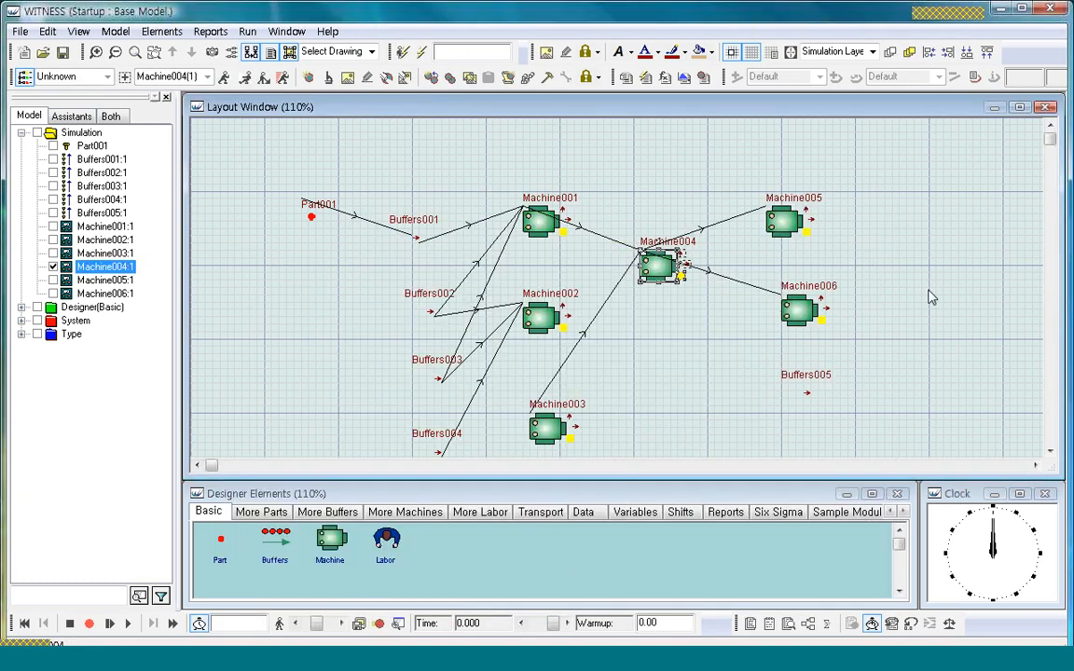
Change Machine004's output rule type to PUSH, keeping Machine005 and Machine006 as destinations, and accept it.
{"action": "left_click", "coordinate": [665, 271]}
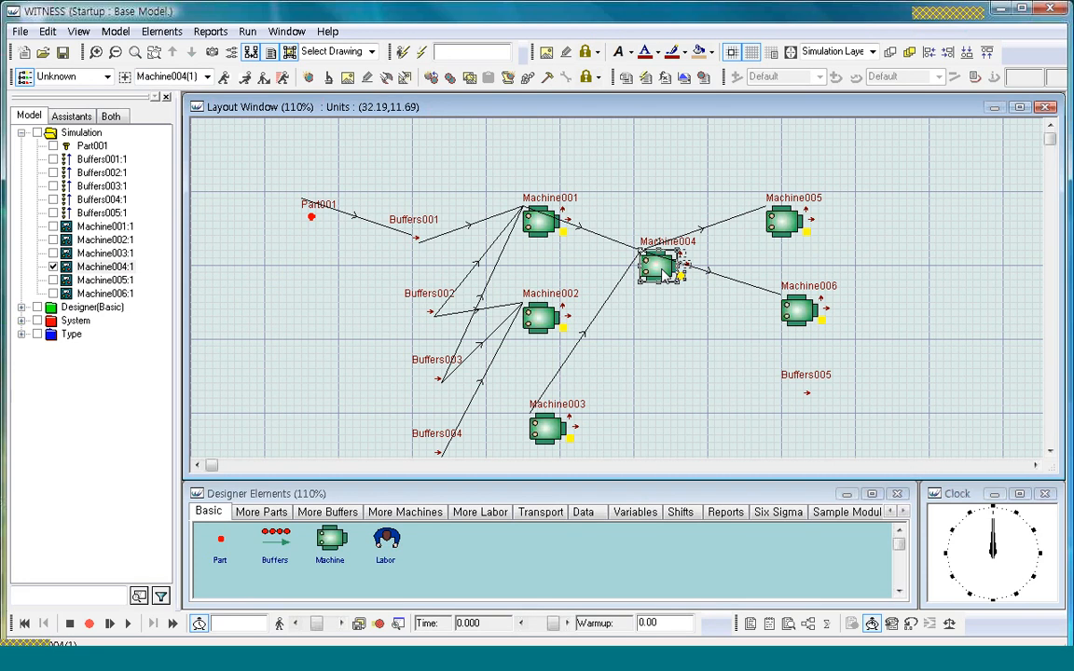
{"action": "left_click", "coordinate": [225, 79]}
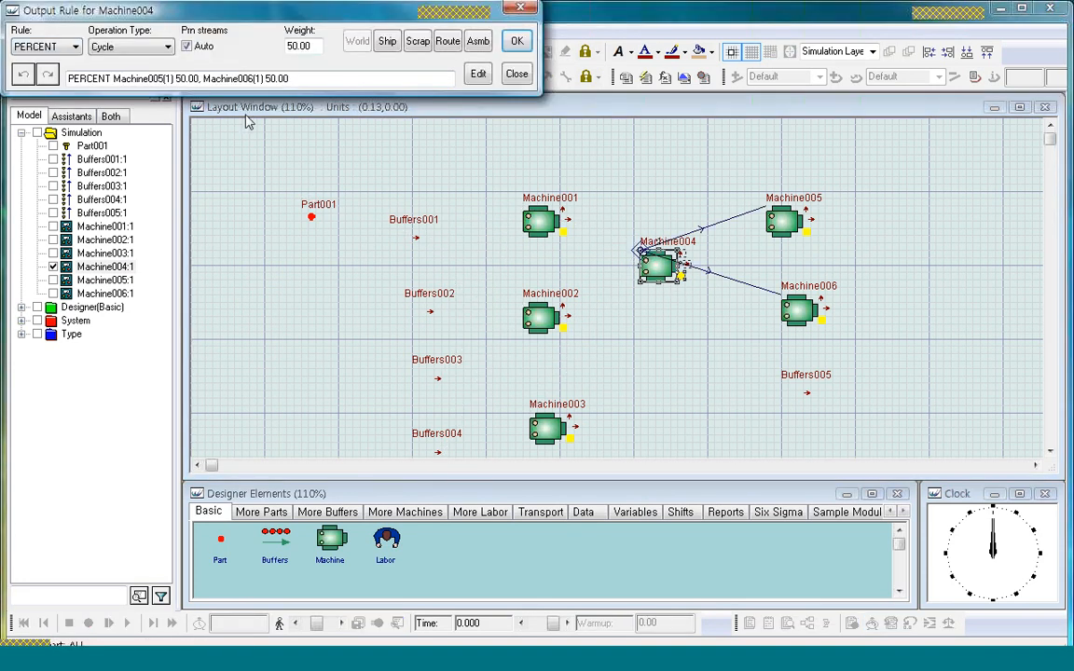
{"action": "left_click", "coordinate": [58, 48]}
{"action": "left_click", "coordinate": [36, 58]}
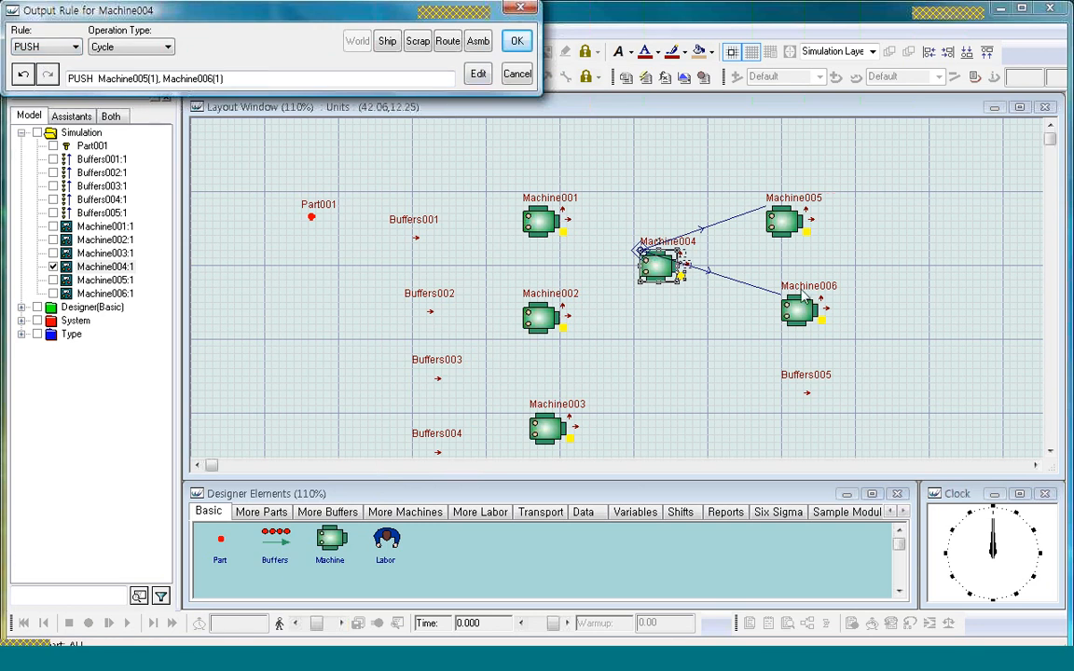
{"action": "left_click", "coordinate": [517, 41]}
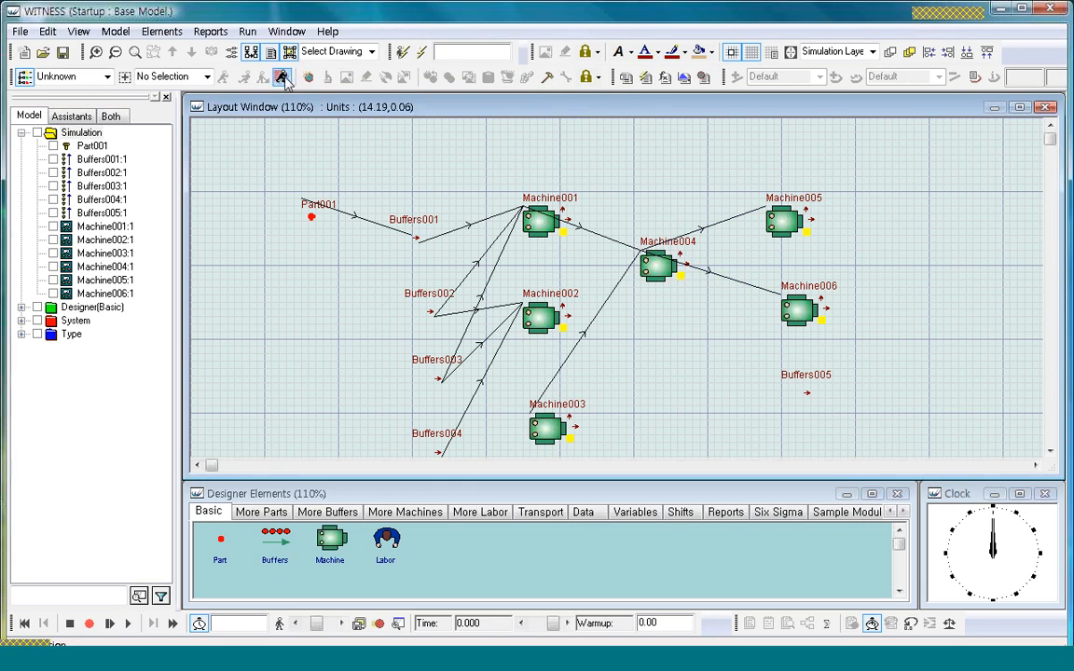
Add Buffers005 as a third output destination of Machine004 with a visual rule.
{"action": "left_click", "coordinate": [282, 78]}
{"action": "left_click", "coordinate": [656, 267]}
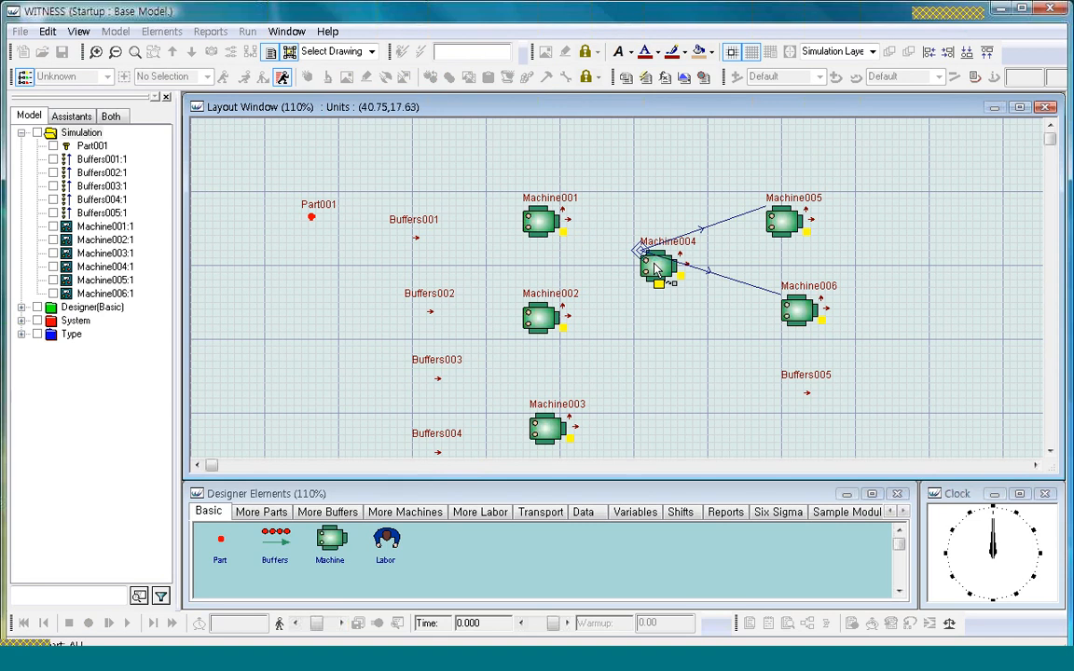
{"action": "left_click", "coordinate": [807, 382]}
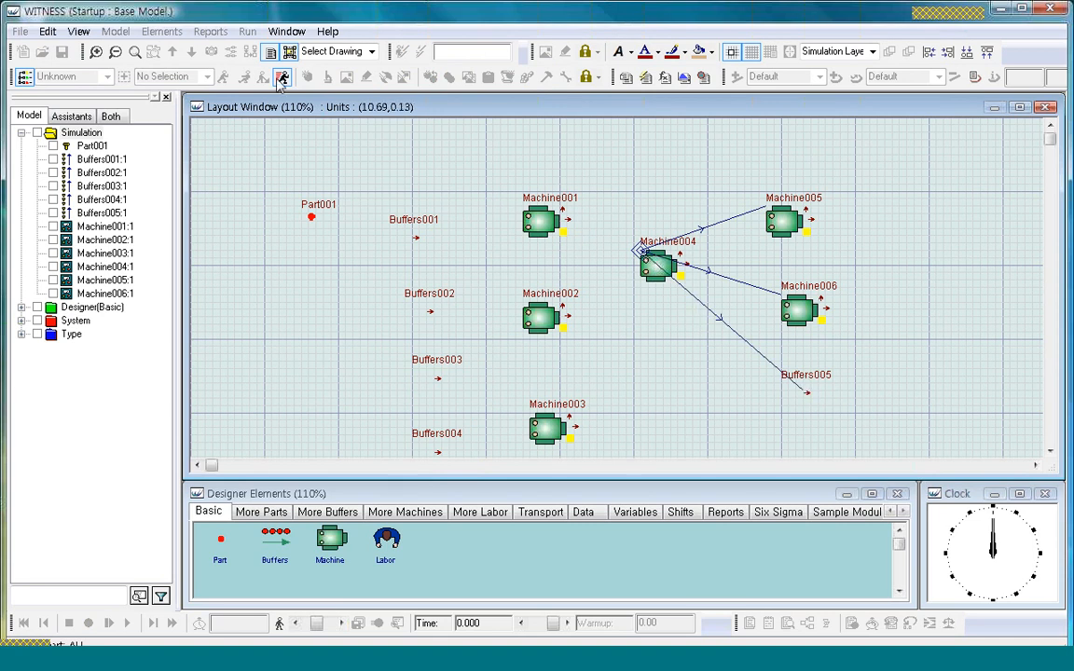
{"action": "left_click", "coordinate": [281, 79]}
Review the rule type and the order of the three destinations in Machine004's output rule, and close the details.
{"action": "left_click", "coordinate": [664, 268]}
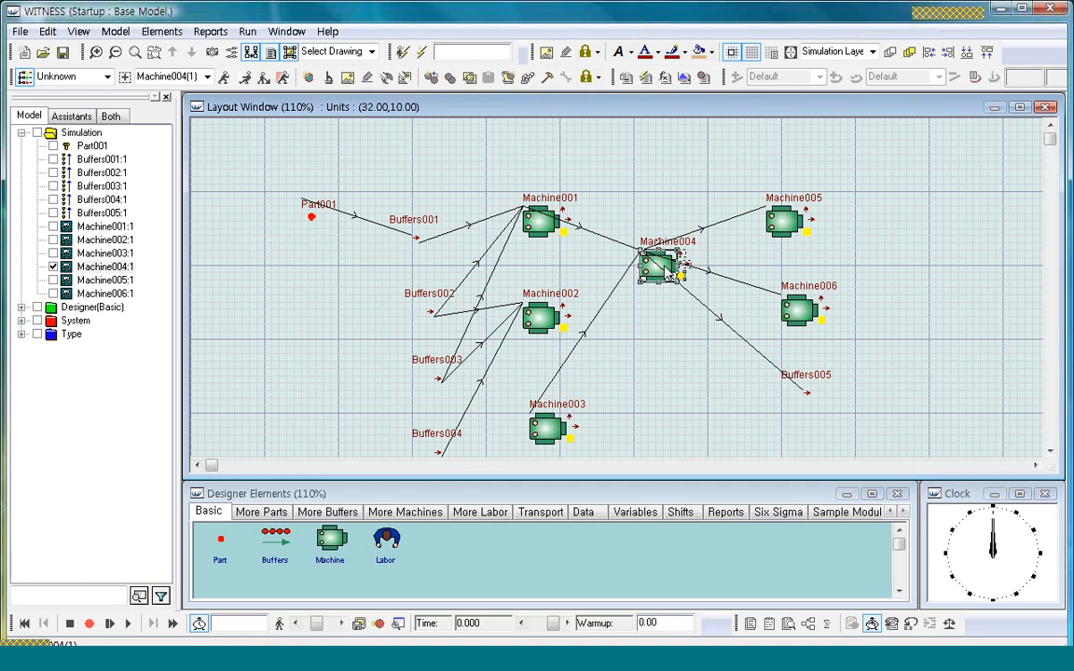
{"action": "double_click", "coordinate": [664, 269]}
{"action": "left_click", "coordinate": [724, 441]}
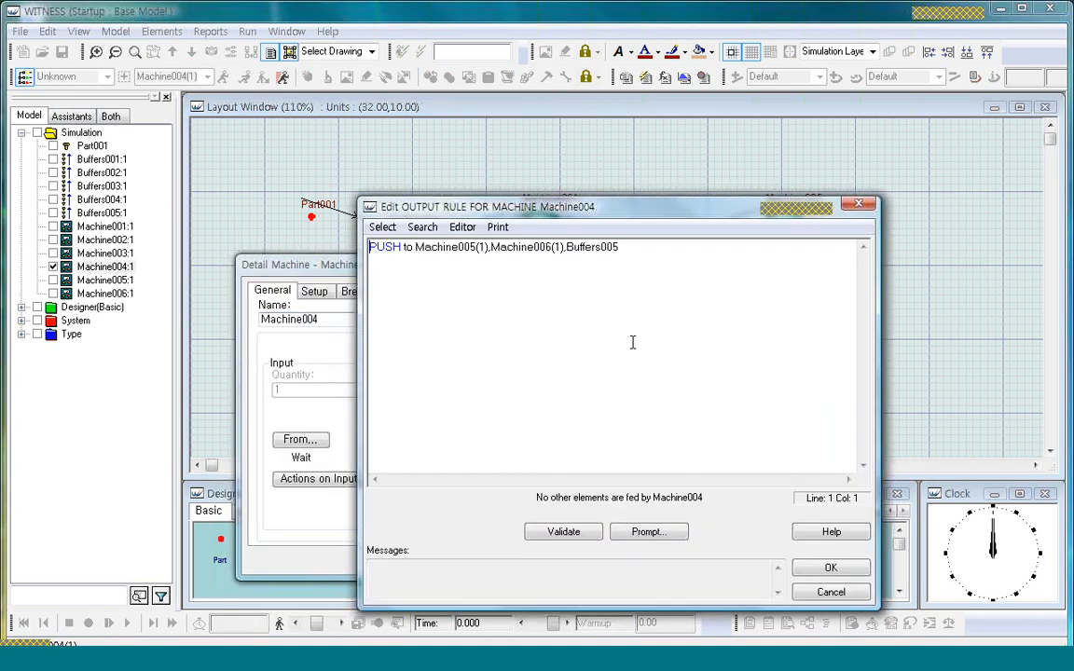
{"action": "left_click", "coordinate": [484, 247]}
{"action": "left_click", "coordinate": [625, 337]}
{"action": "left_click", "coordinate": [832, 569]}
{"action": "left_click", "coordinate": [569, 560]}
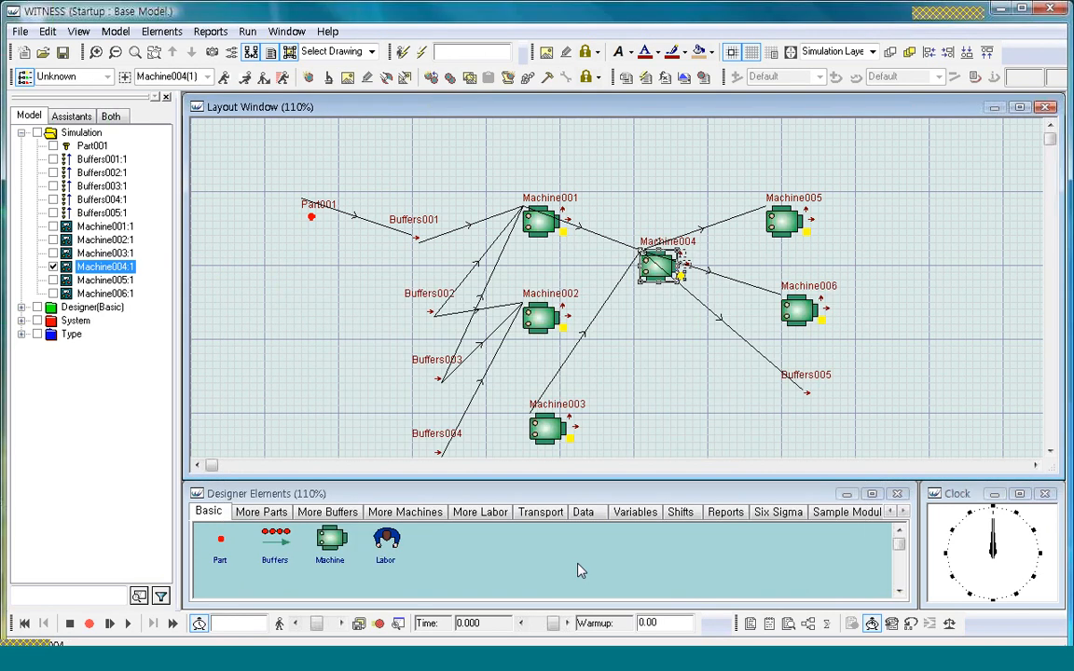
{"action": "left_click", "coordinate": [806, 438]}
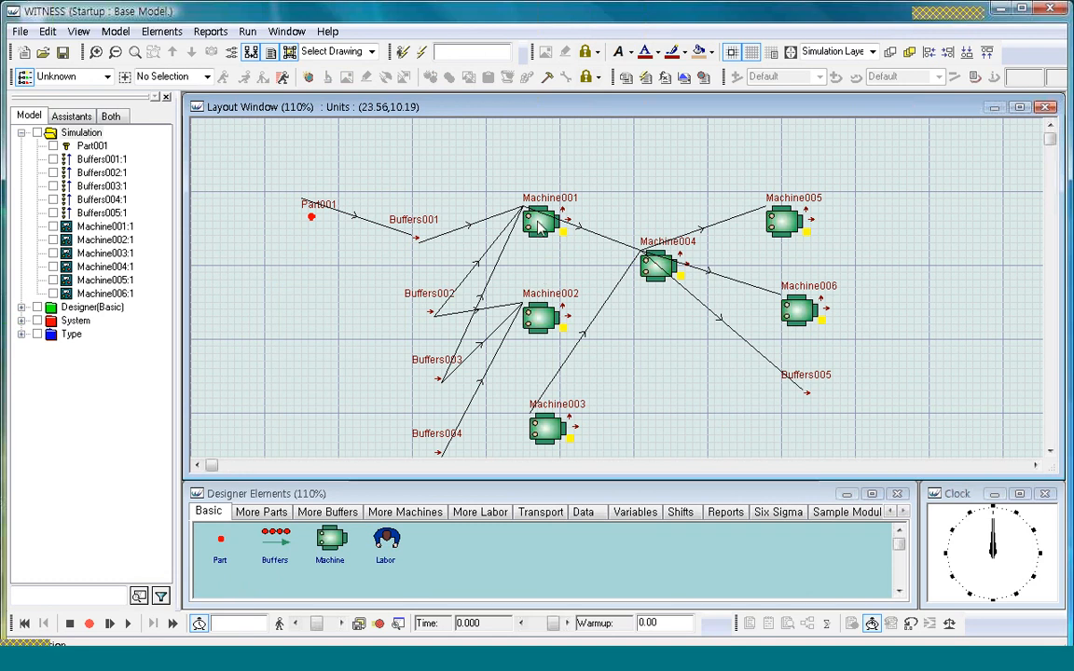
Connect Machine002 to Machine004 with a visual output rule.
{"action": "left_click", "coordinate": [282, 78]}
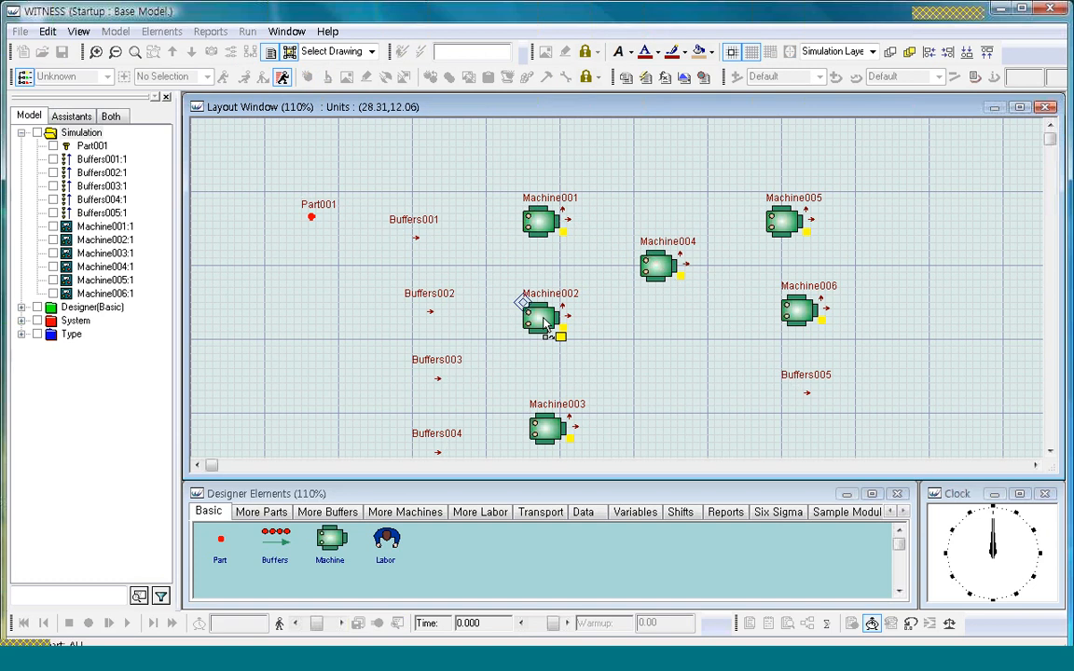
{"action": "left_click", "coordinate": [657, 280]}
{"action": "left_click", "coordinate": [282, 78]}
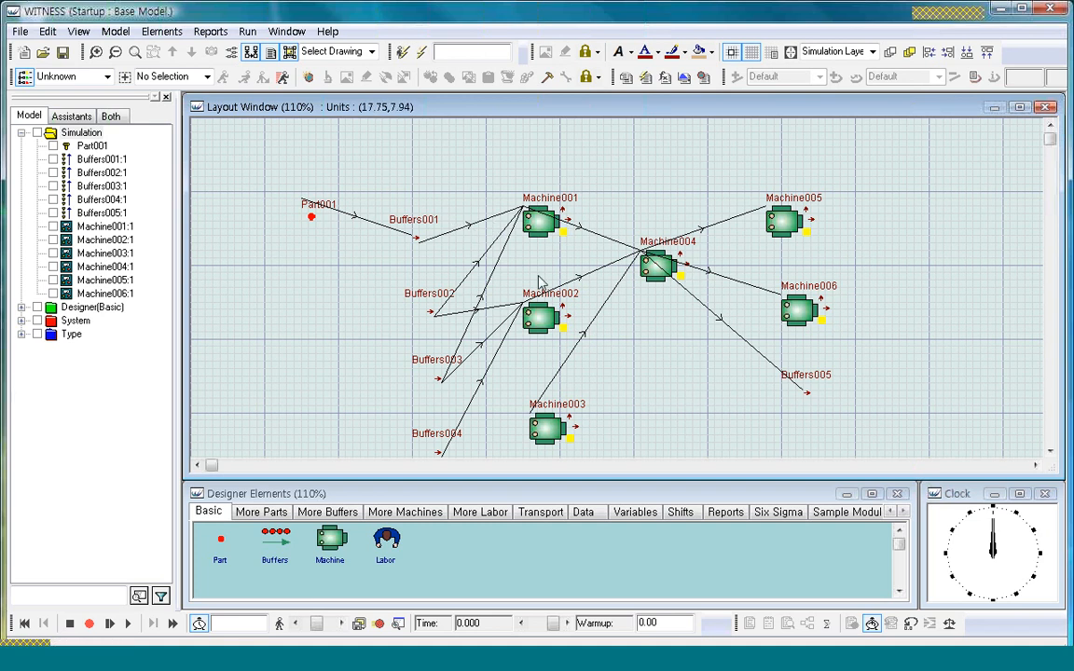
Select every part, buffer and machine in the layout and delete all these elements from the model.
{"action": "left_click_drag", "start_coordinate": [257, 161], "coordinate": [929, 468]}
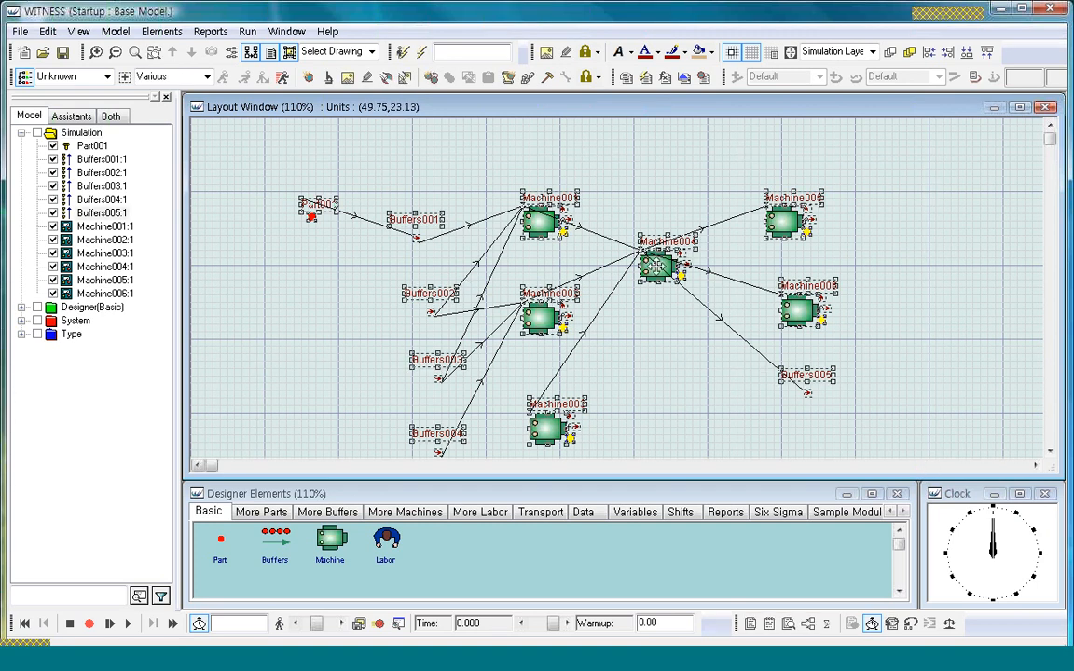
{"action": "right_click", "coordinate": [657, 267]}
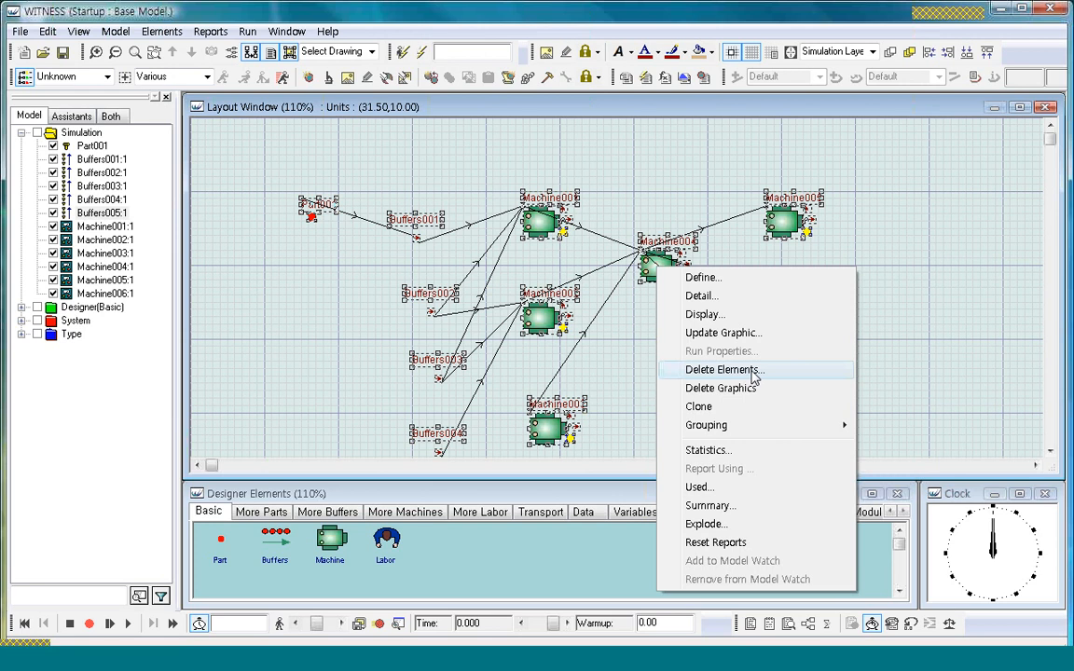
{"action": "left_click", "coordinate": [722, 370]}
{"action": "left_click", "coordinate": [679, 304]}
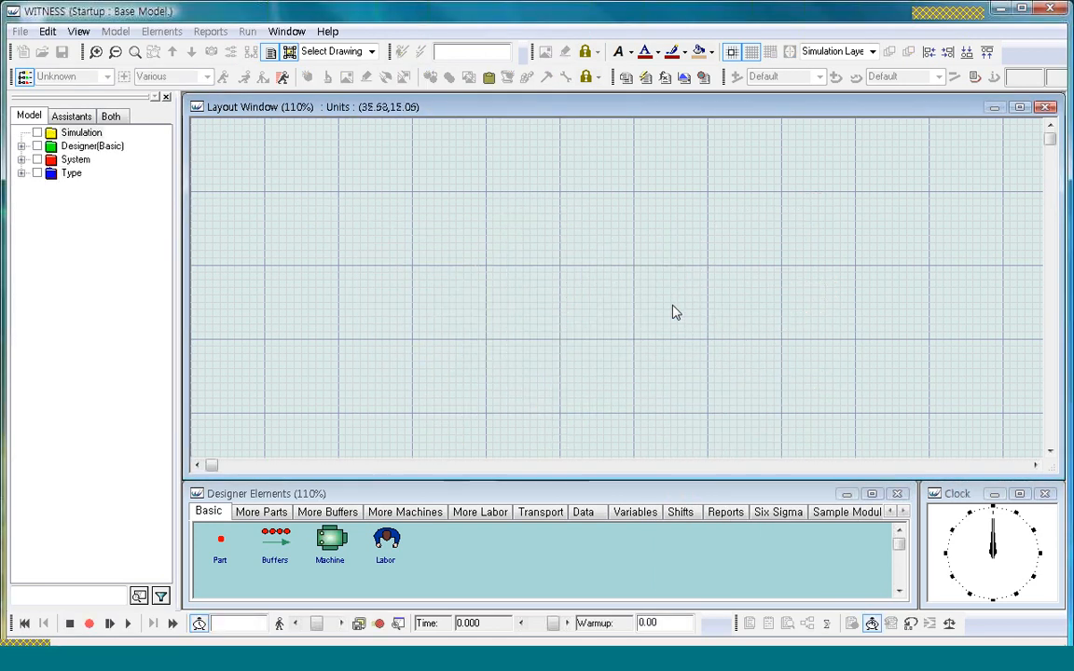
Place one new machine in the upper-left area of the empty layout.
{"action": "left_click", "coordinate": [332, 548]}
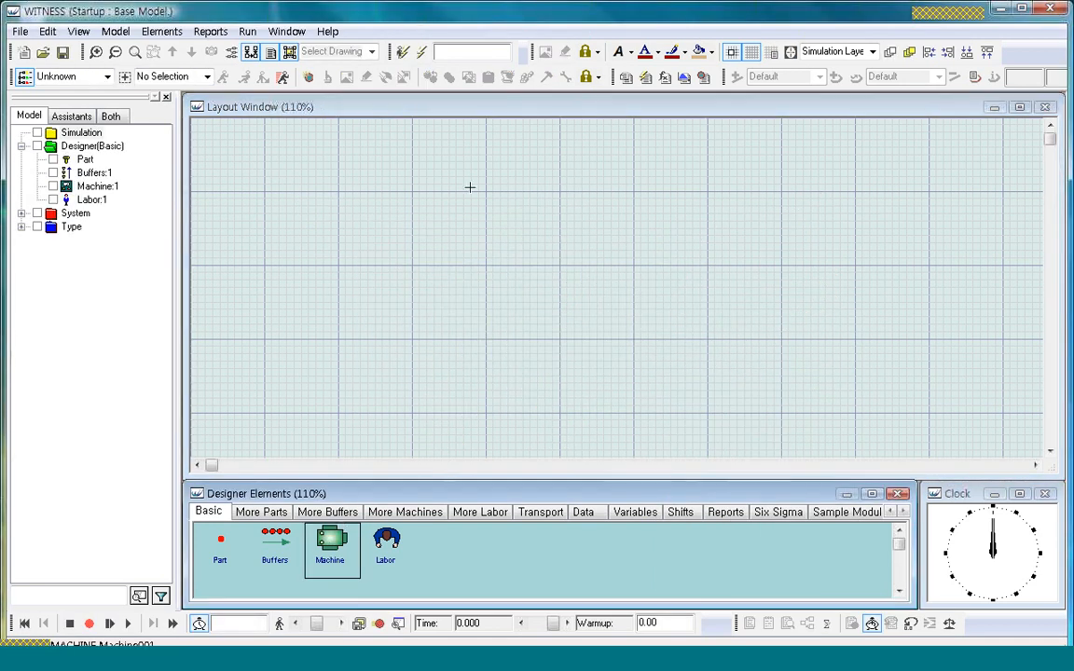
{"action": "left_click", "coordinate": [412, 224]}
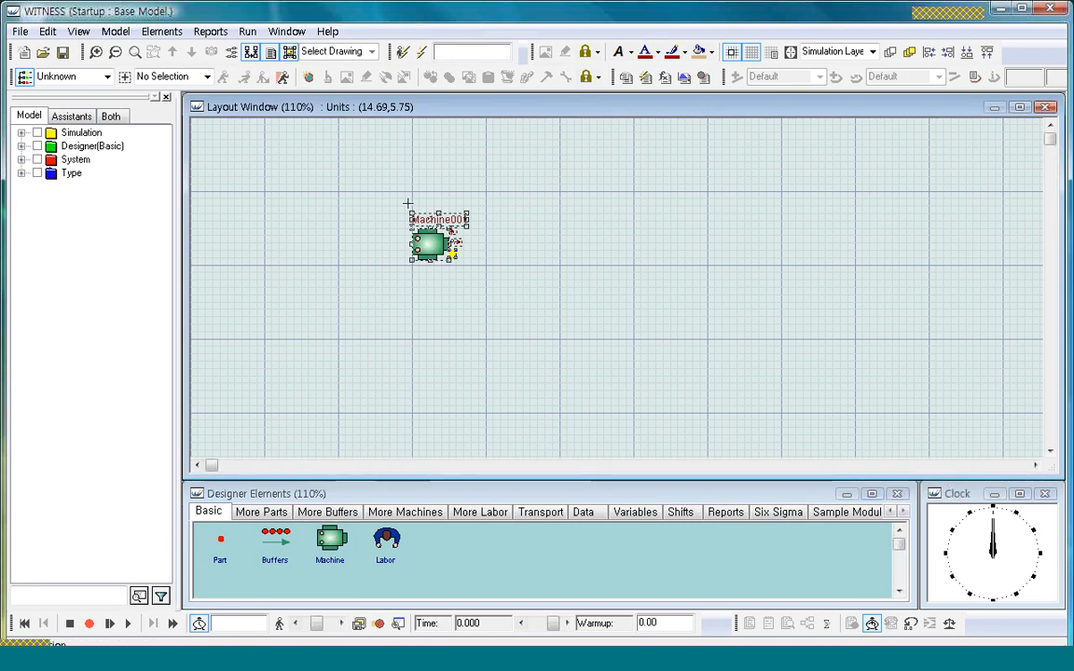
{"action": "left_click", "coordinate": [467, 296]}
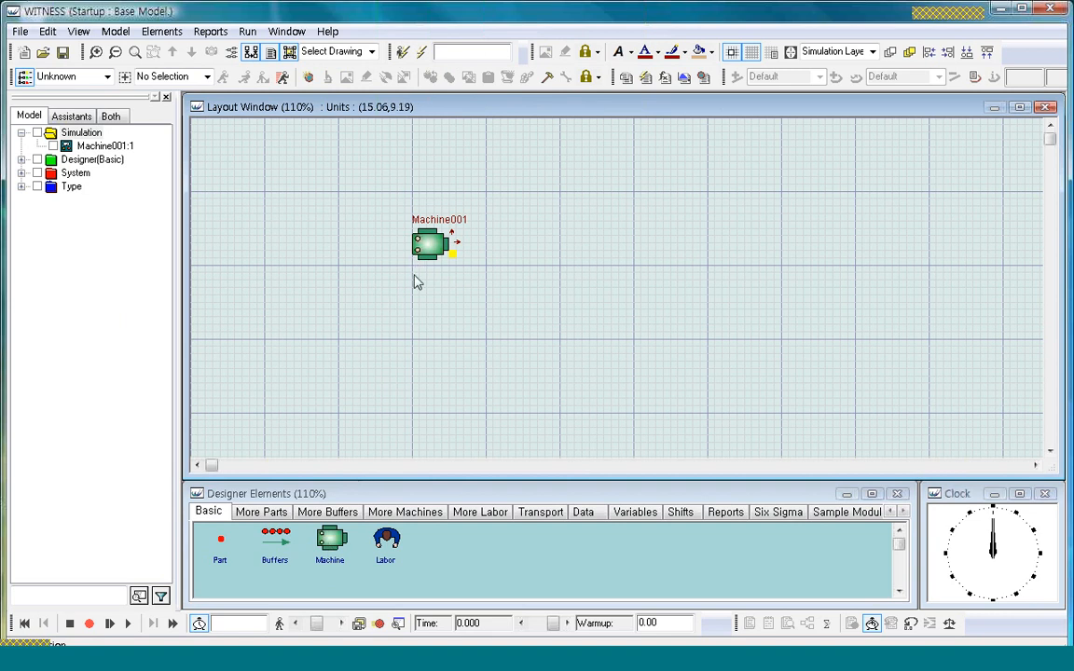
Enable the Multiple Designer Element Option in the model's display options and accept the change.
{"action": "left_click", "coordinate": [118, 32]}
{"action": "left_click", "coordinate": [51, 50]}
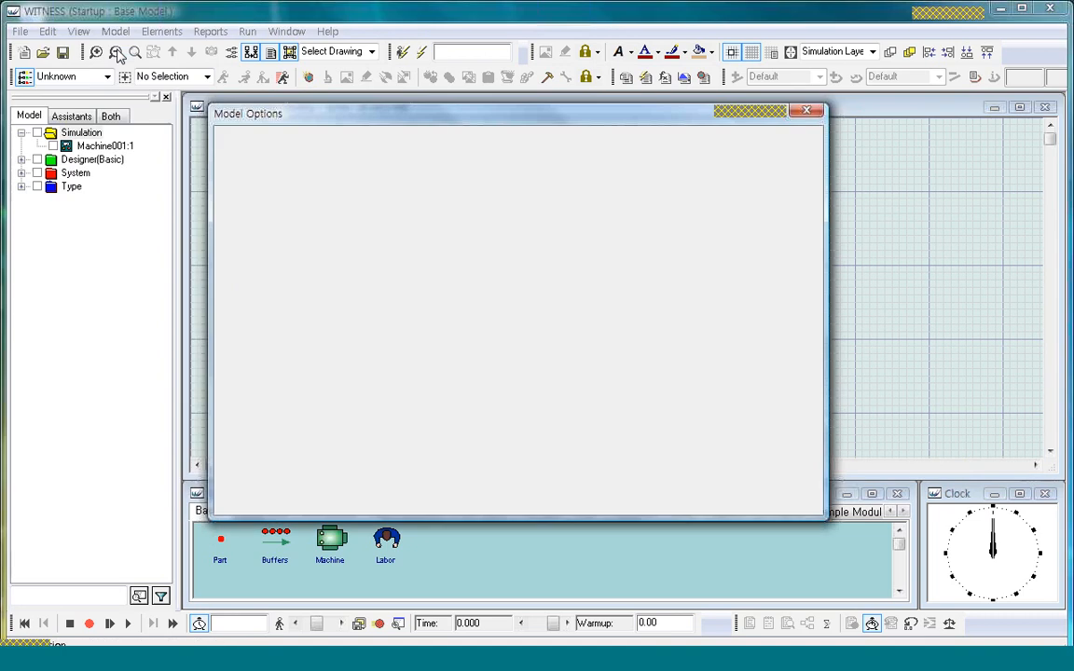
{"action": "left_click", "coordinate": [273, 140]}
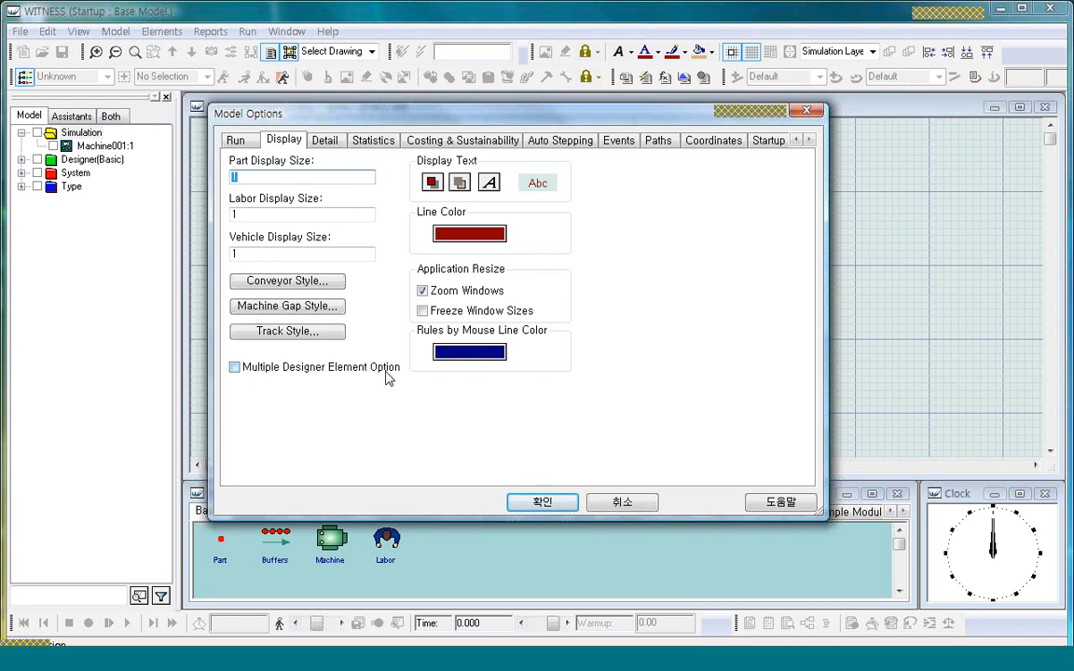
{"action": "left_click", "coordinate": [235, 370]}
{"action": "left_click", "coordinate": [234, 369]}
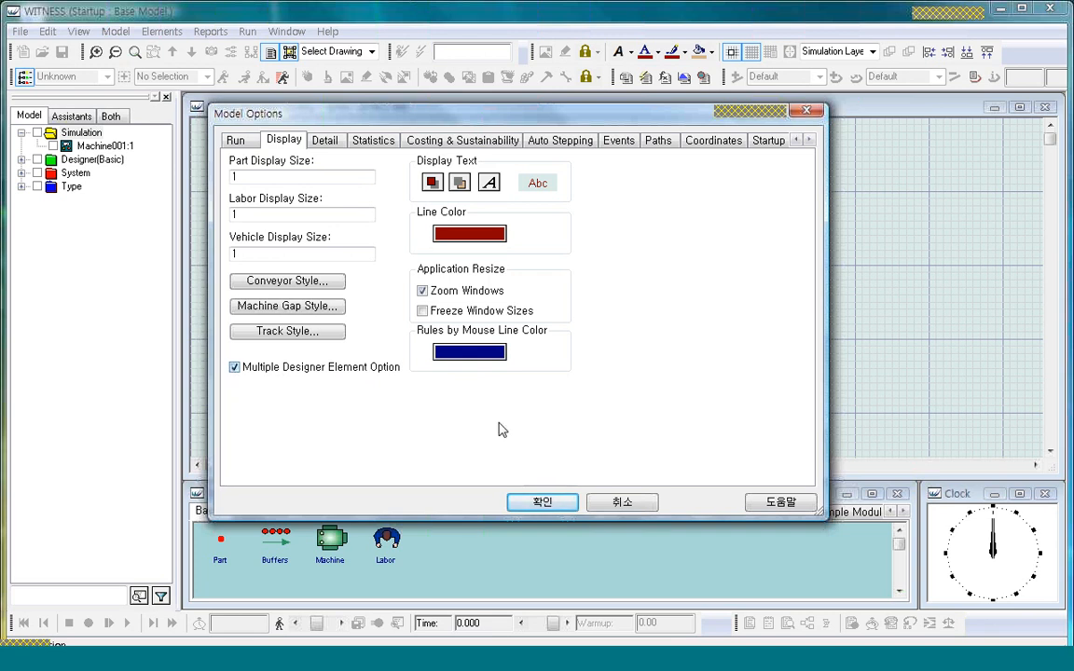
{"action": "left_click", "coordinate": [545, 502]}
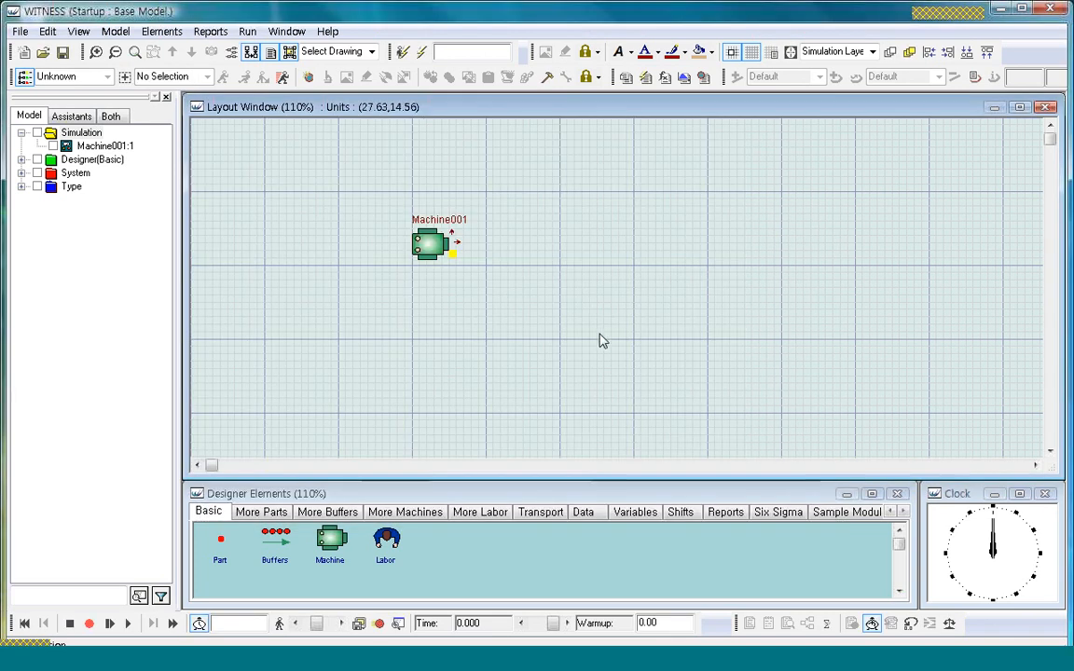
Place seven more machines in succession below and to the right of Machine001, forming two rows of four.
{"action": "left_click", "coordinate": [333, 543]}
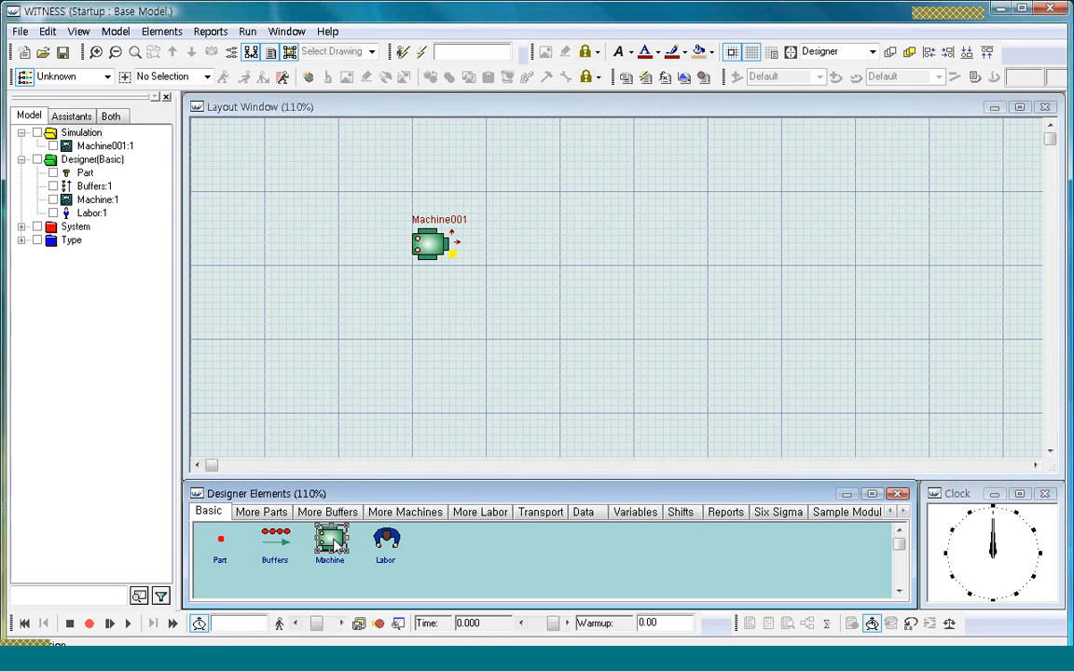
{"action": "left_click", "coordinate": [335, 544]}
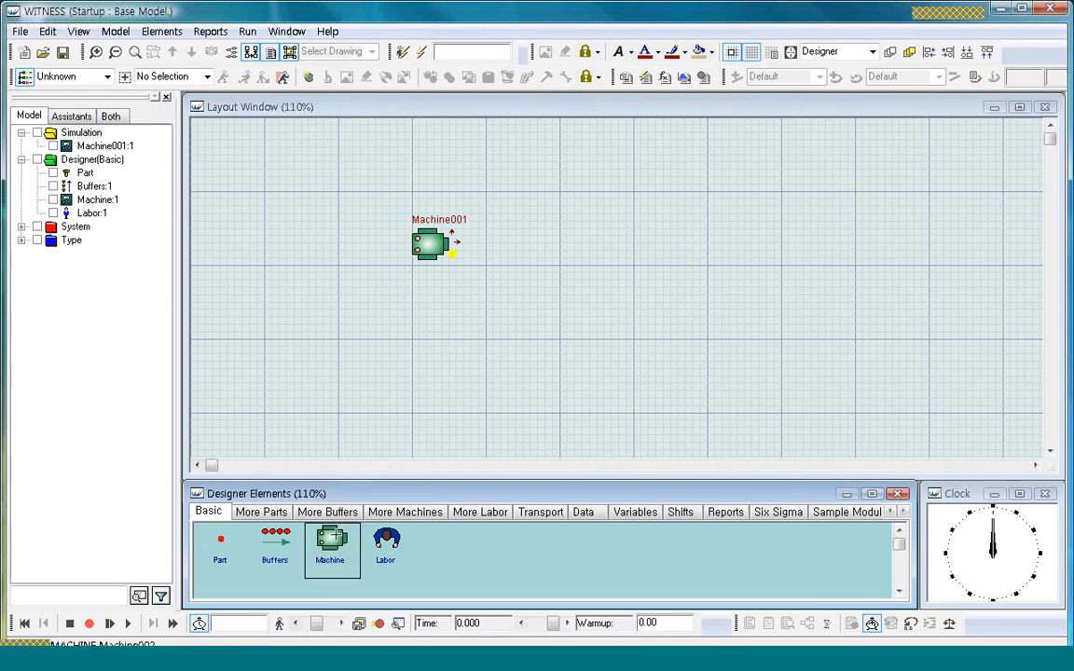
{"action": "left_click", "coordinate": [412, 294]}
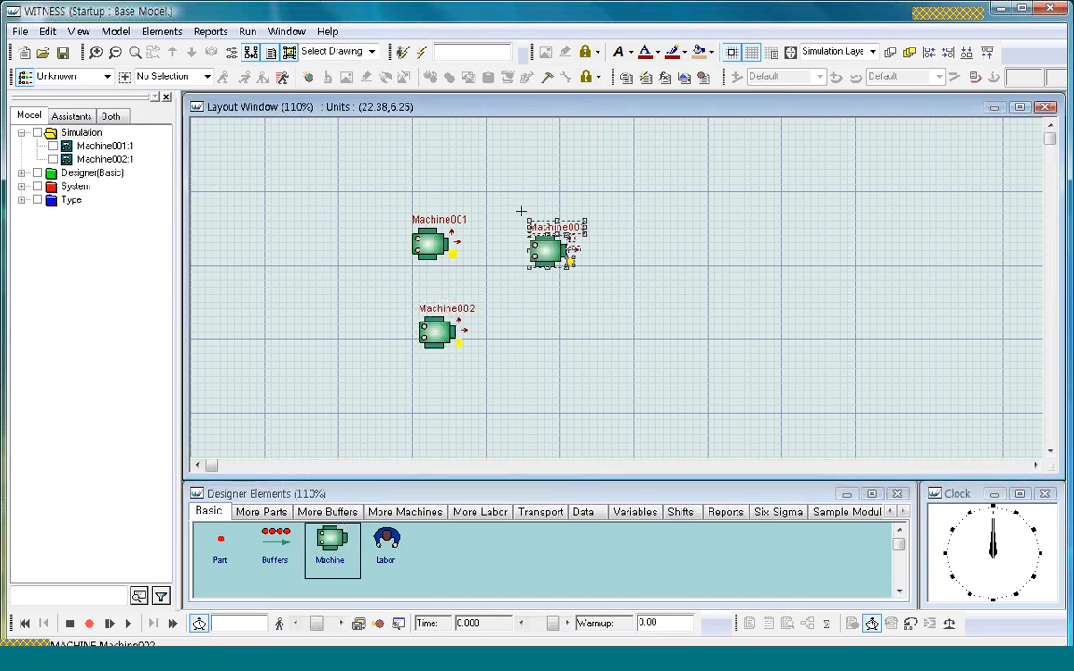
{"action": "left_click", "coordinate": [521, 211]}
{"action": "left_click", "coordinate": [530, 314]}
{"action": "left_click", "coordinate": [631, 218]}
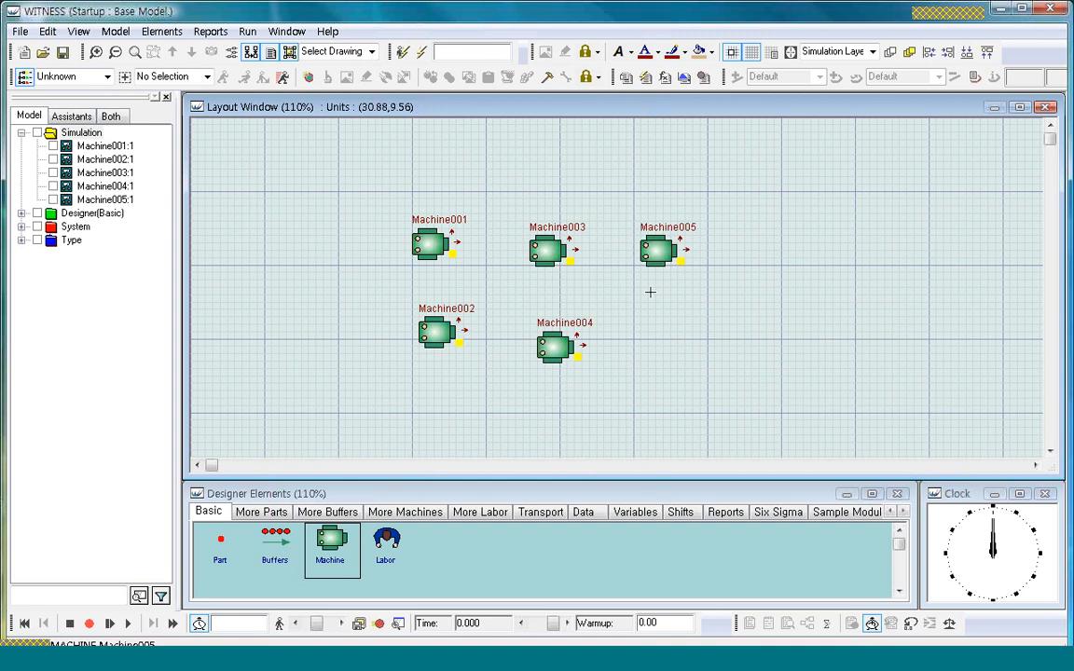
{"action": "left_click", "coordinate": [650, 292]}
{"action": "left_click", "coordinate": [778, 219]}
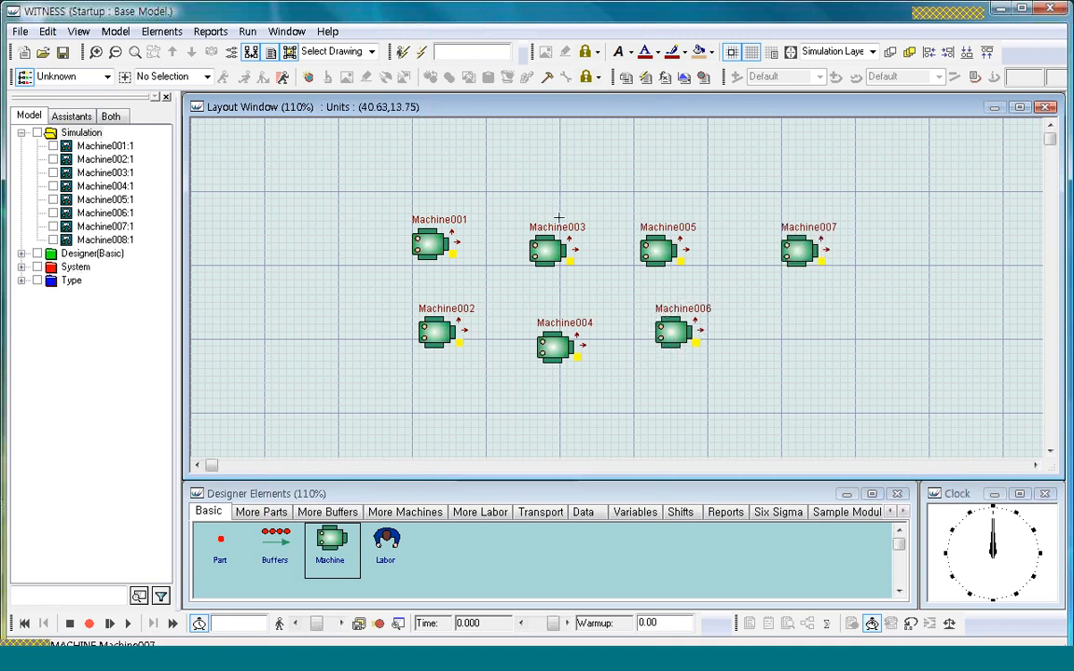
Place a row of four more machines above the existing rows and end the multiple placement.
{"action": "left_click", "coordinate": [412, 134]}
{"action": "left_click", "coordinate": [530, 135]}
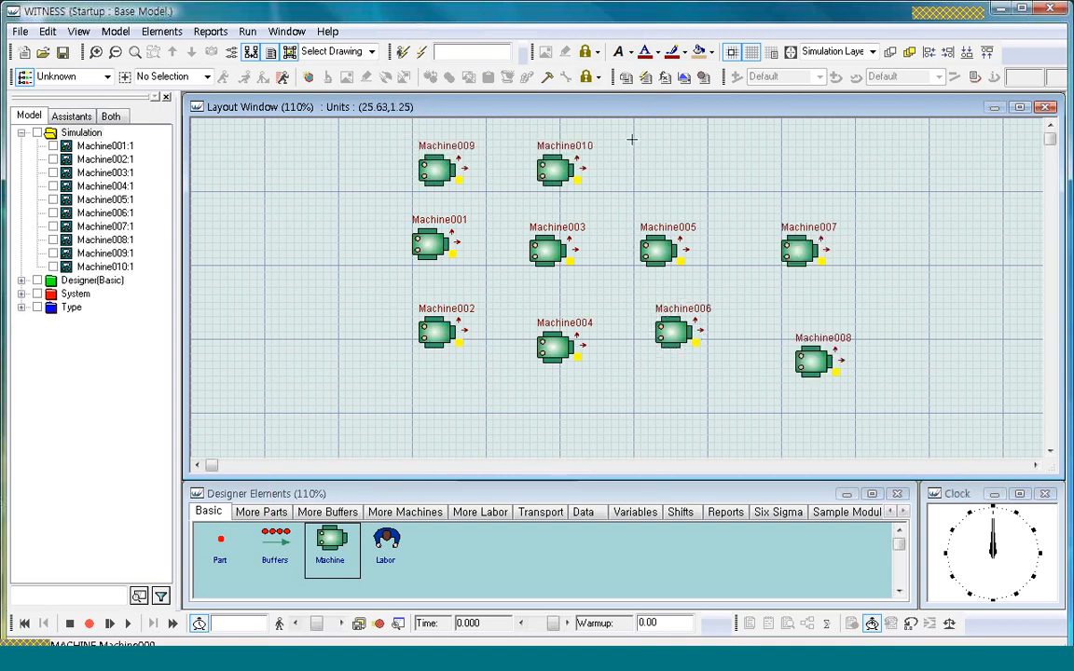
{"action": "left_click", "coordinate": [632, 141]}
{"action": "left_click", "coordinate": [760, 142]}
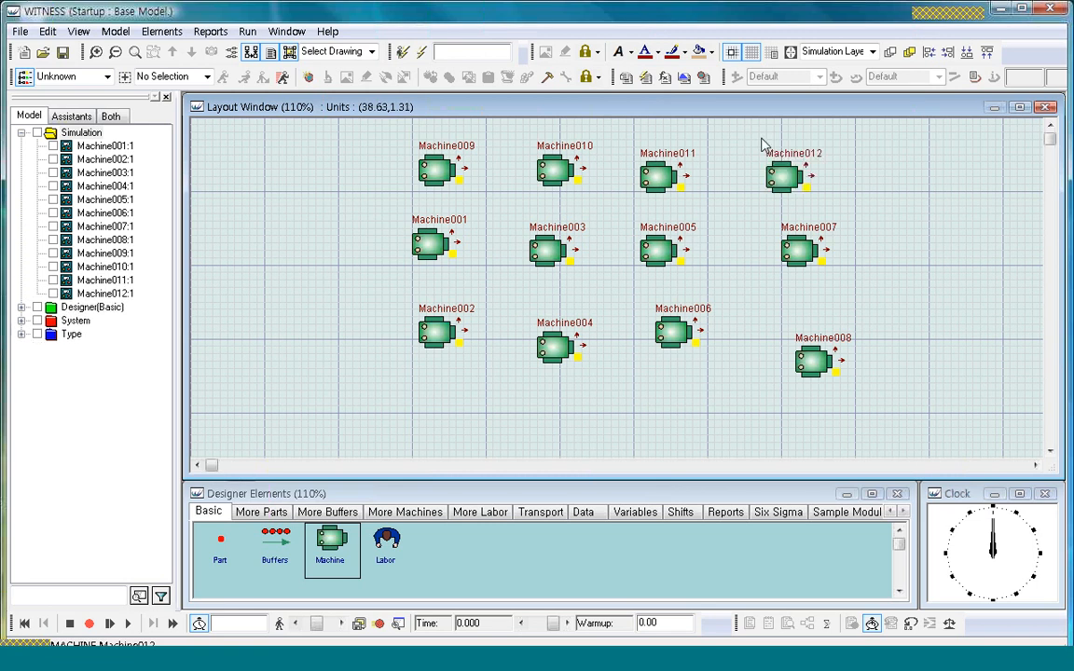
{"action": "key", "text": "Escape"}
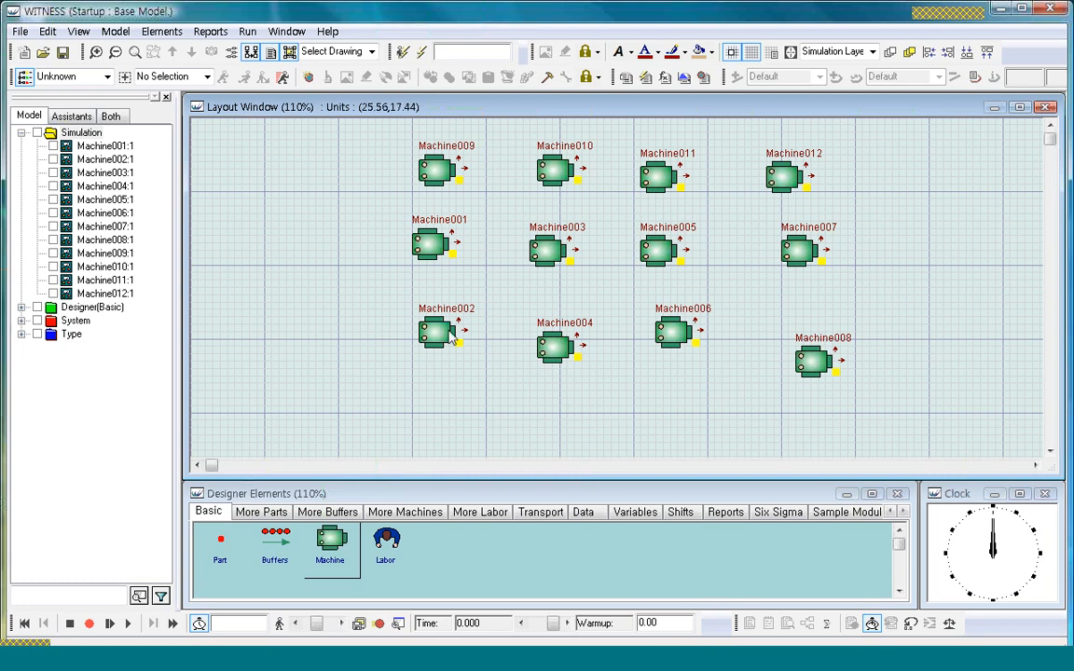
In quick rule mode, connect Machine009 to Machine010, Machine003 to Machine004, Machine005 to Machine006, and Machine007 to Machine008.
{"action": "left_click", "coordinate": [282, 79]}
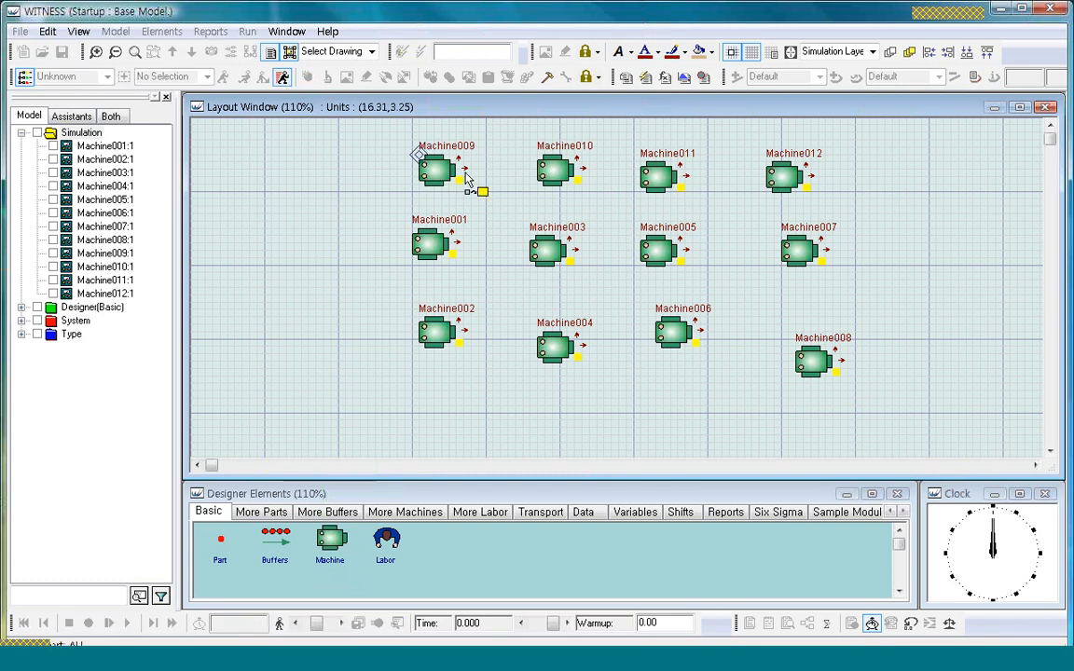
{"action": "left_click", "coordinate": [429, 166]}
{"action": "left_click", "coordinate": [549, 243]}
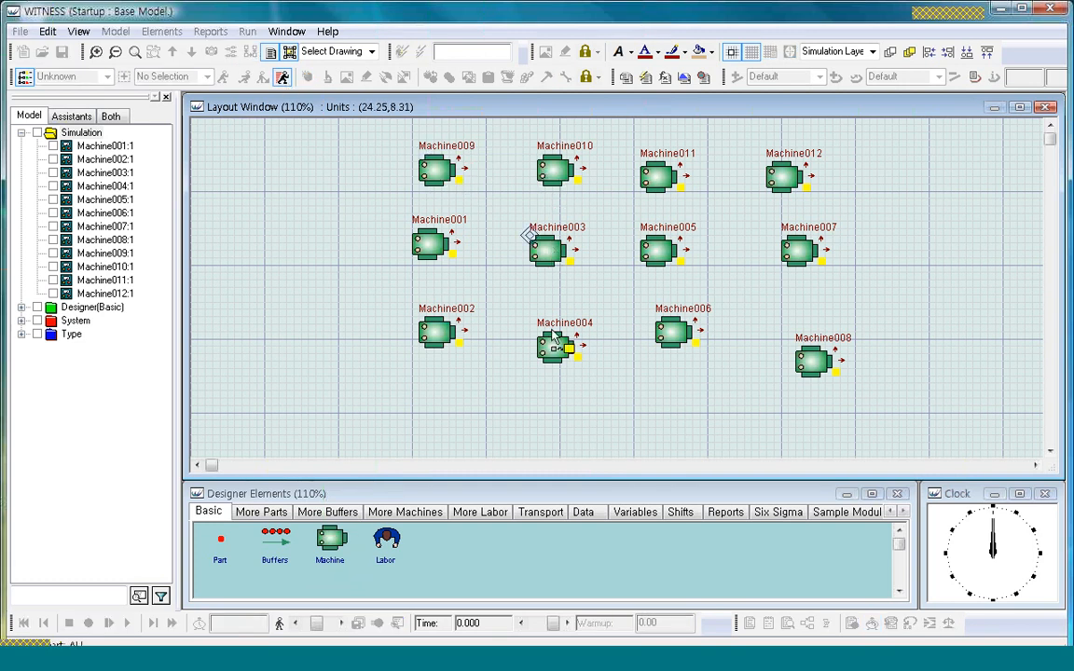
{"action": "left_click", "coordinate": [659, 250]}
{"action": "left_click", "coordinate": [665, 328]}
{"action": "left_click", "coordinate": [795, 241]}
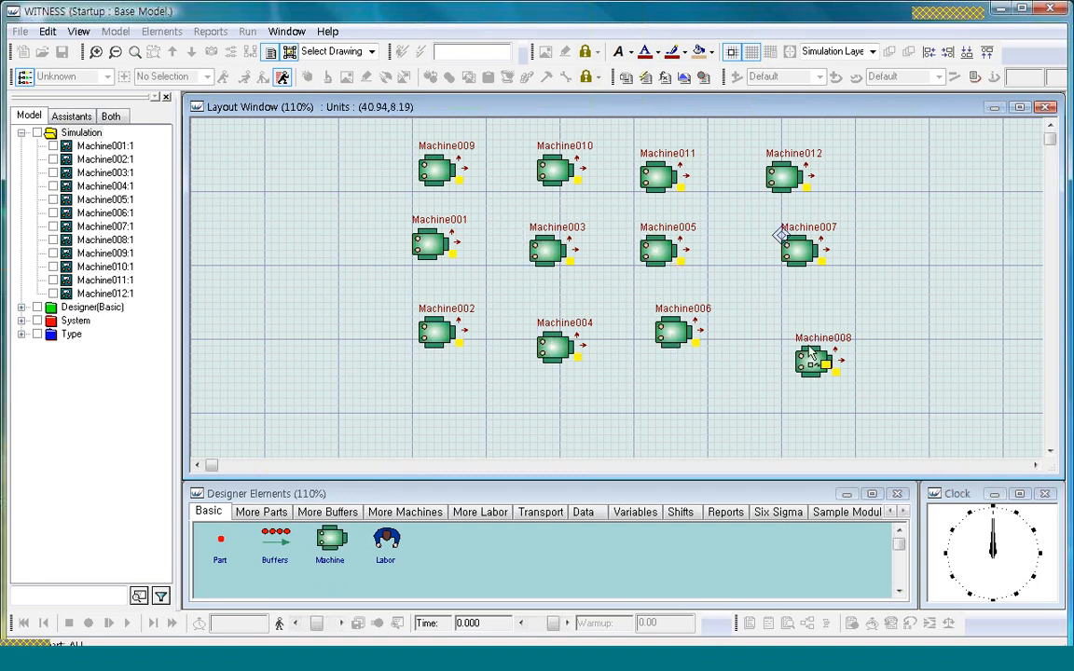
{"action": "left_click", "coordinate": [812, 359]}
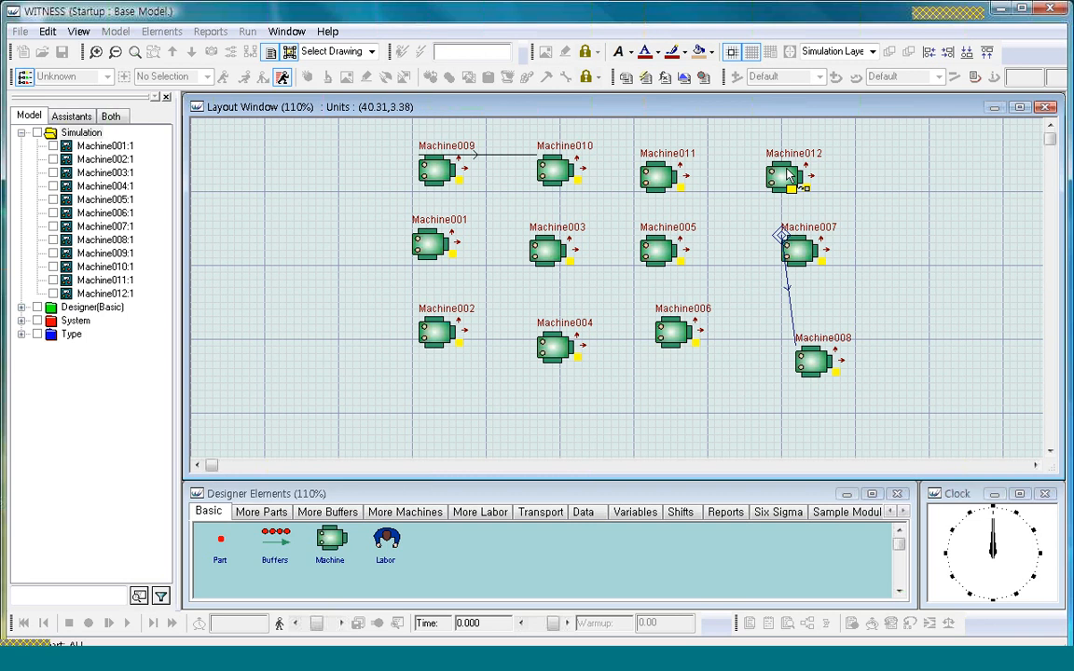
Connect Machine012 to Machine005 and Machine001 to Machine002, and leave quick rule mode.
{"action": "left_click", "coordinate": [673, 247]}
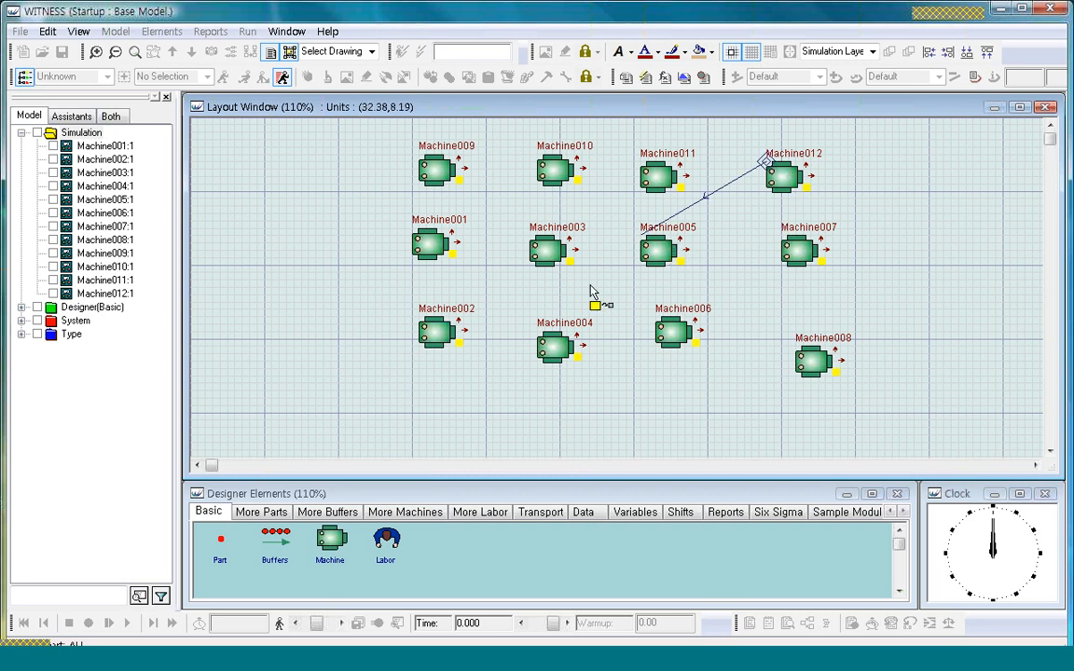
{"action": "left_click", "coordinate": [432, 241]}
{"action": "left_click", "coordinate": [429, 331]}
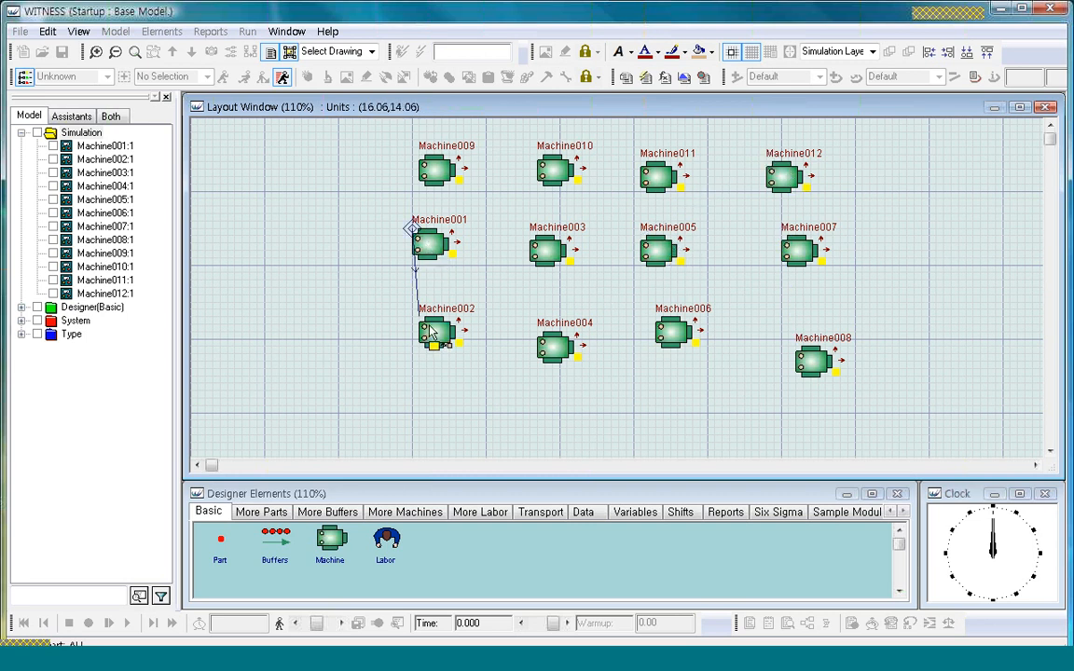
{"action": "left_click", "coordinate": [281, 78]}
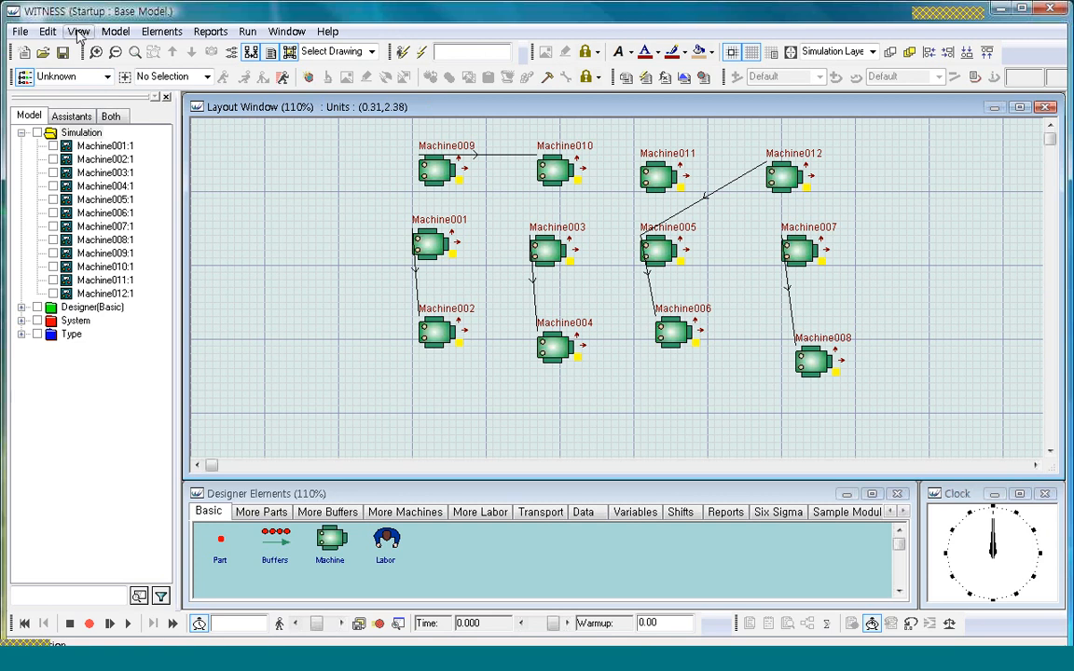
Open toolbar customization and show the description of the quick rule mode command in the Rules & Actions category.
{"action": "left_click", "coordinate": [80, 32]}
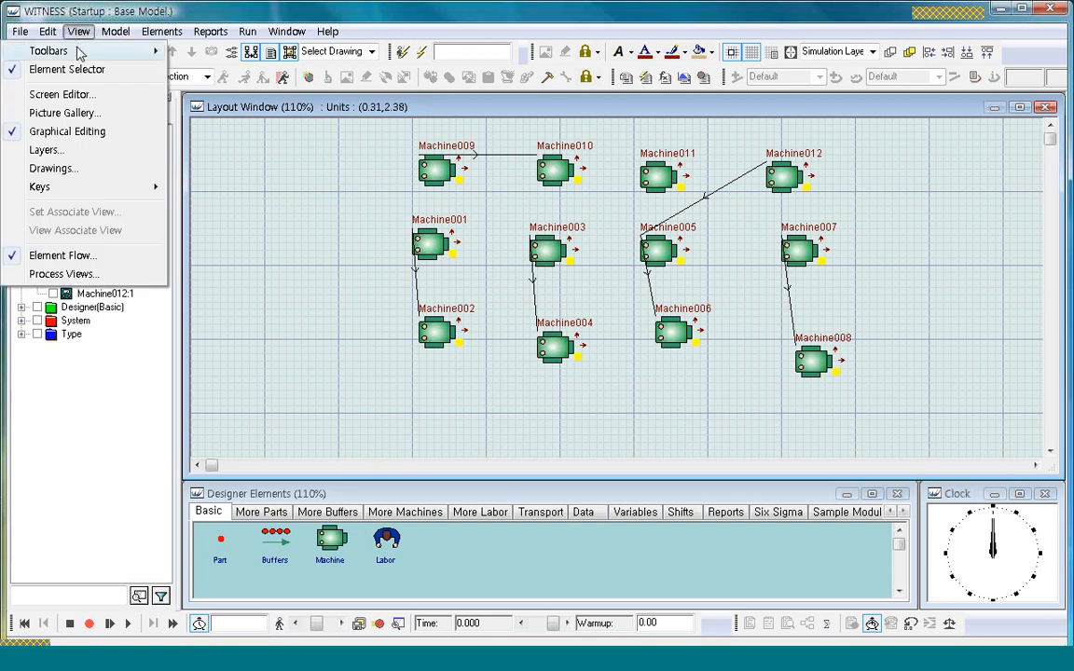
{"action": "mouse_move", "coordinate": [80, 53]}
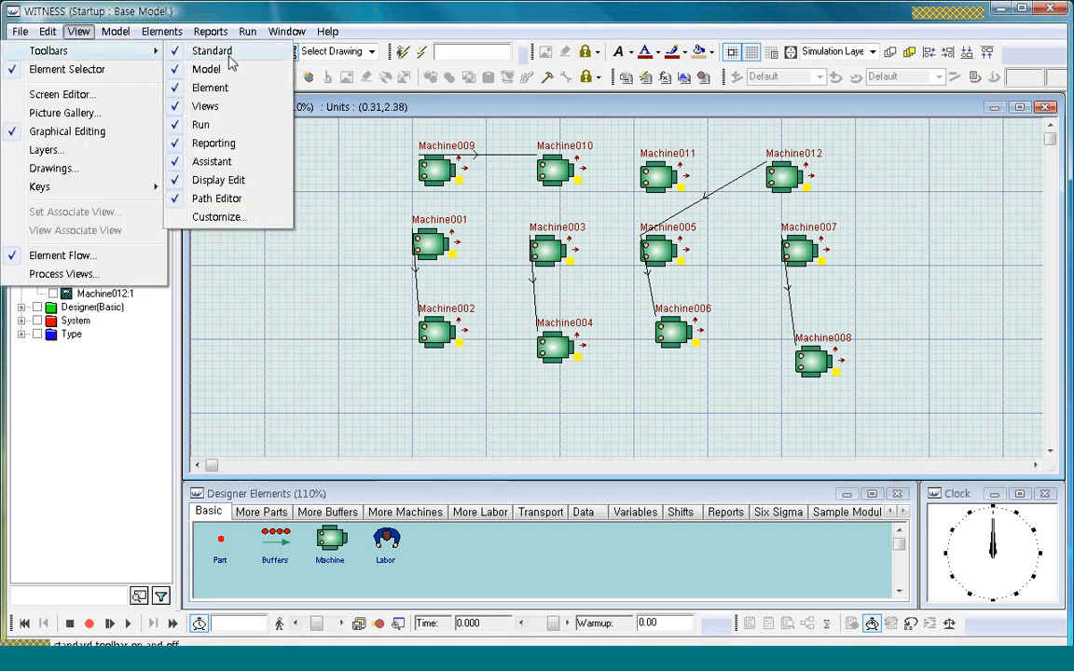
{"action": "left_click", "coordinate": [217, 217]}
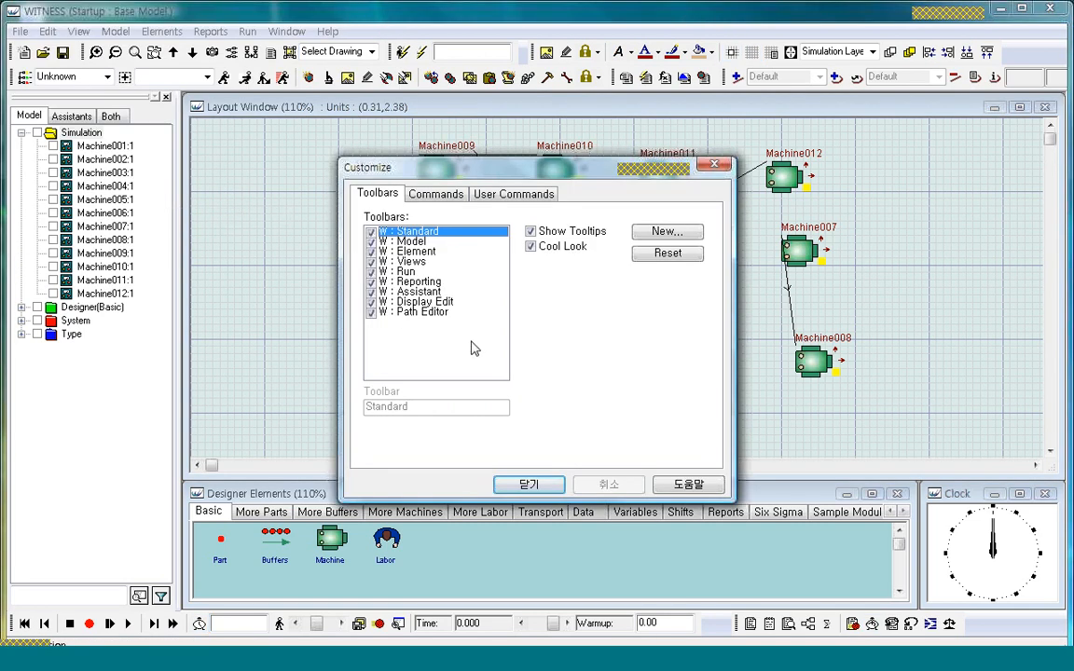
{"action": "left_click", "coordinate": [445, 196]}
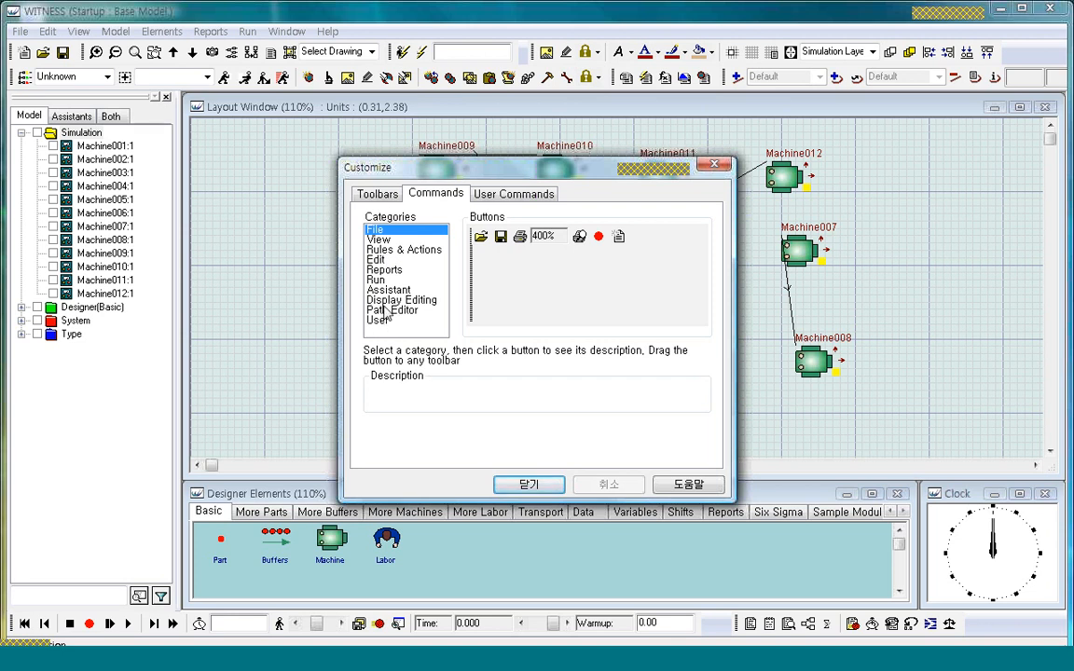
{"action": "left_click", "coordinate": [392, 251]}
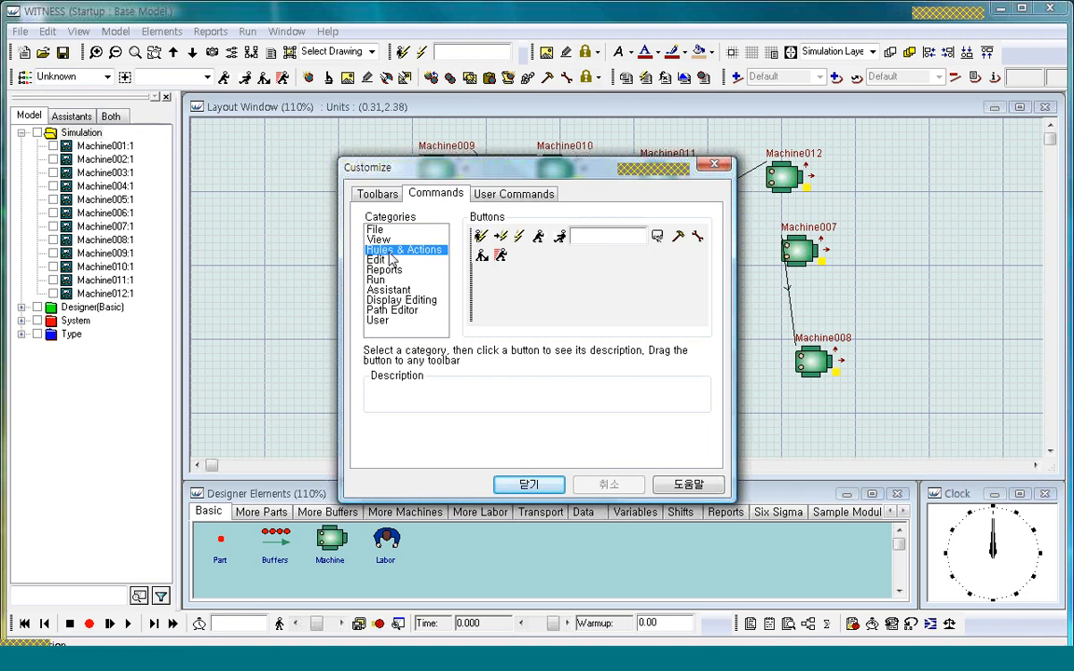
{"action": "left_click", "coordinate": [502, 257]}
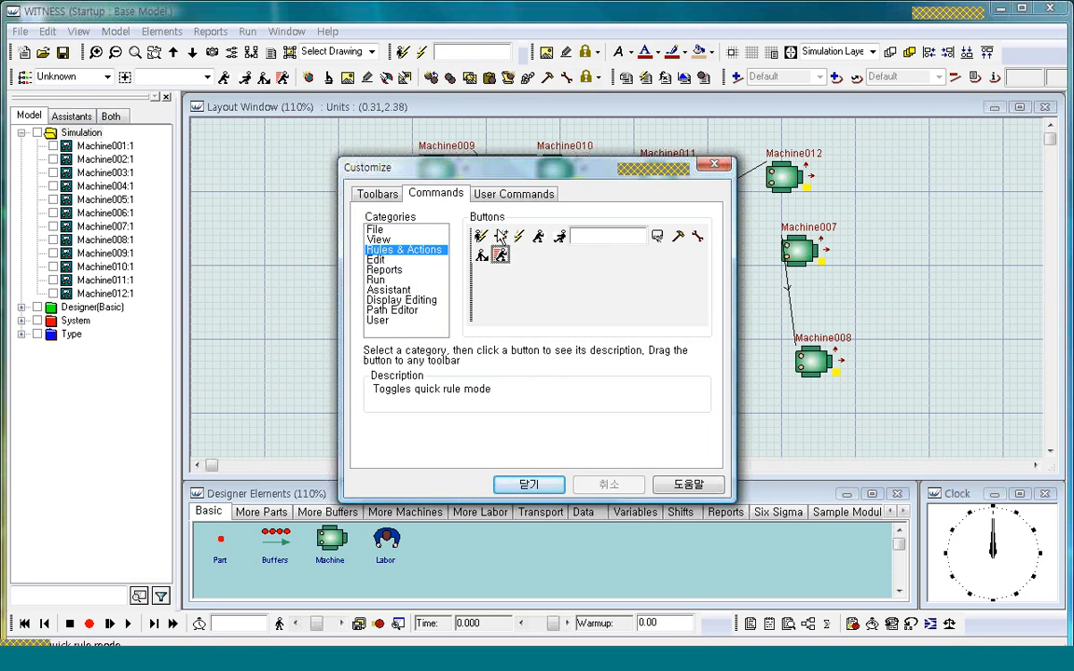
Add the quick rule mode command to the Element toolbar beside the existing one and close the customization.
{"action": "left_click", "coordinate": [286, 79]}
{"action": "left_click_drag", "start_coordinate": [290, 79], "coordinate": [297, 80]}
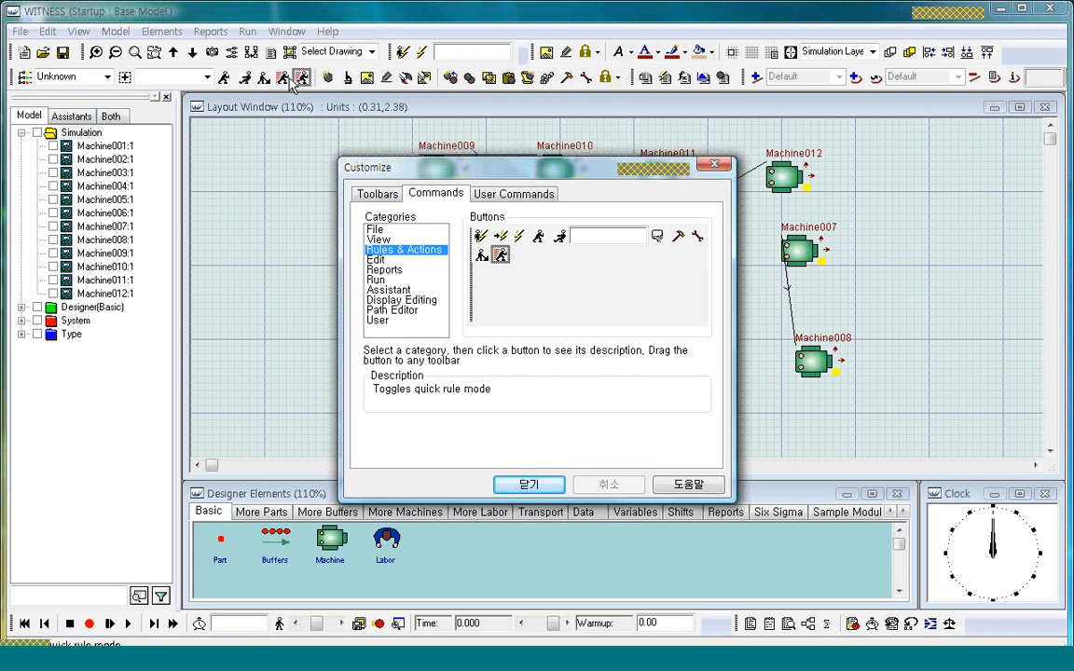
{"action": "left_click", "coordinate": [303, 80]}
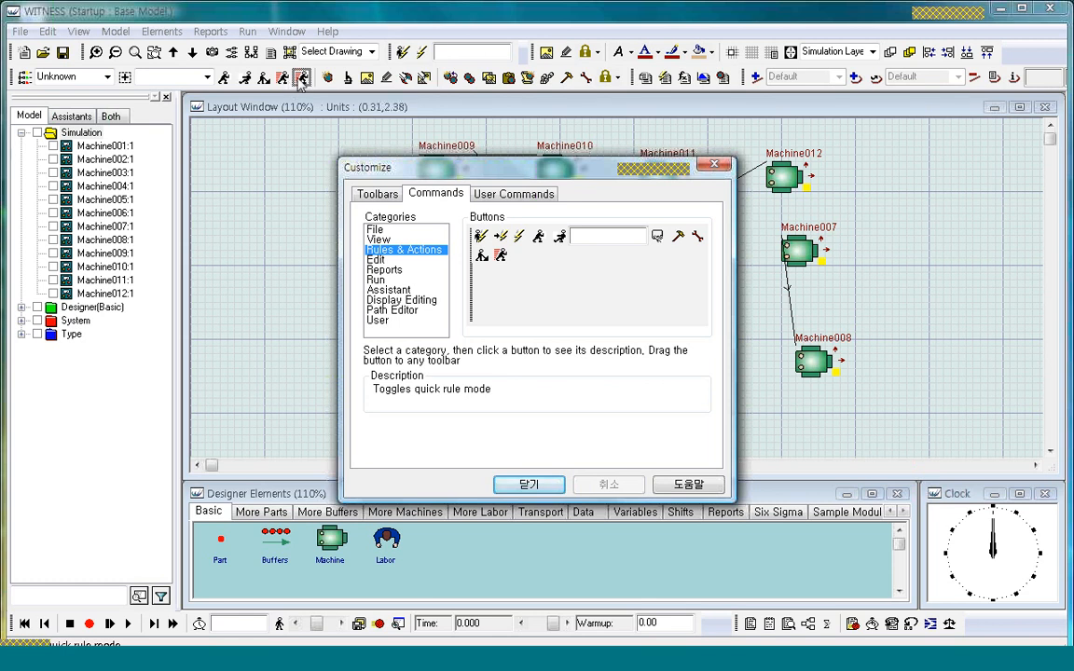
{"action": "left_click", "coordinate": [528, 486]}
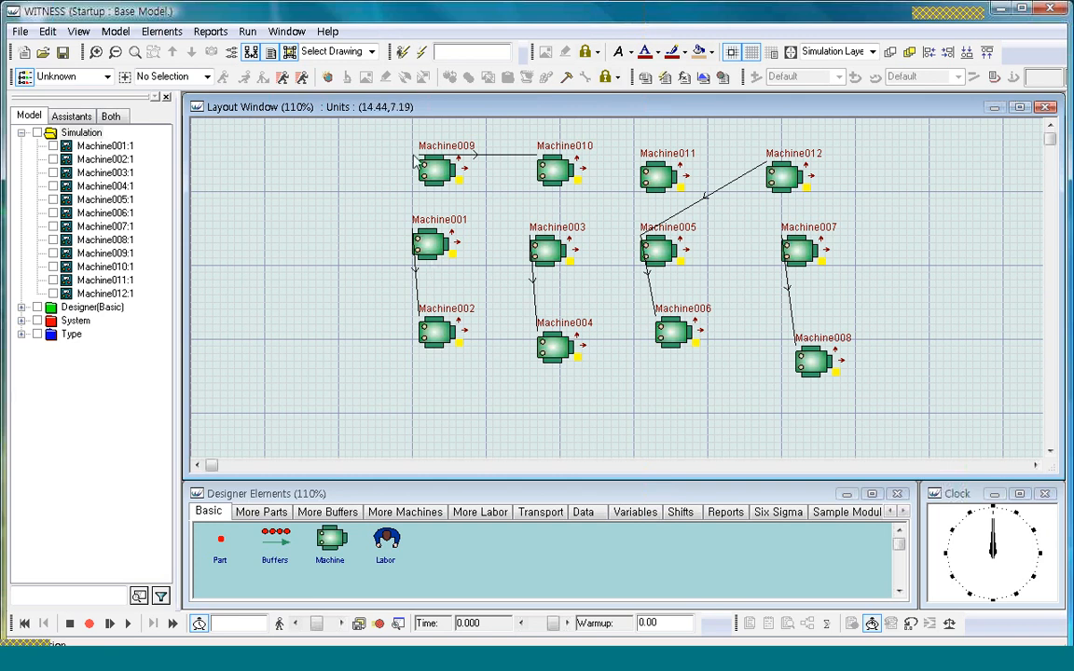
Select all twelve machines in the layout and delete these elements from the model.
{"action": "left_click_drag", "start_coordinate": [353, 126], "coordinate": [886, 401]}
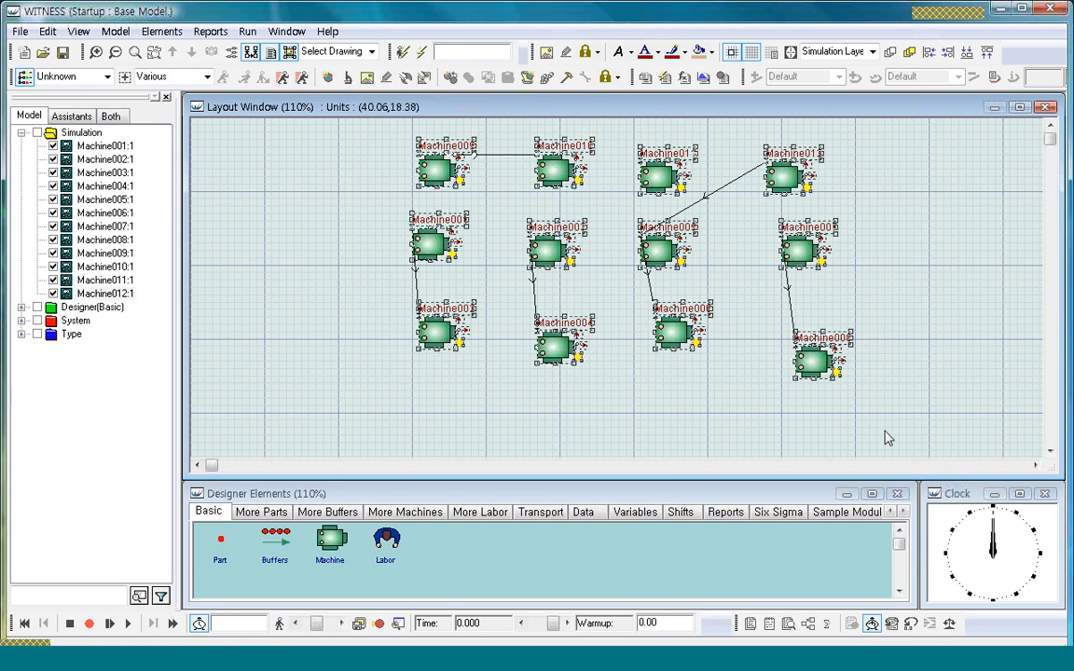
{"action": "right_click", "coordinate": [557, 171]}
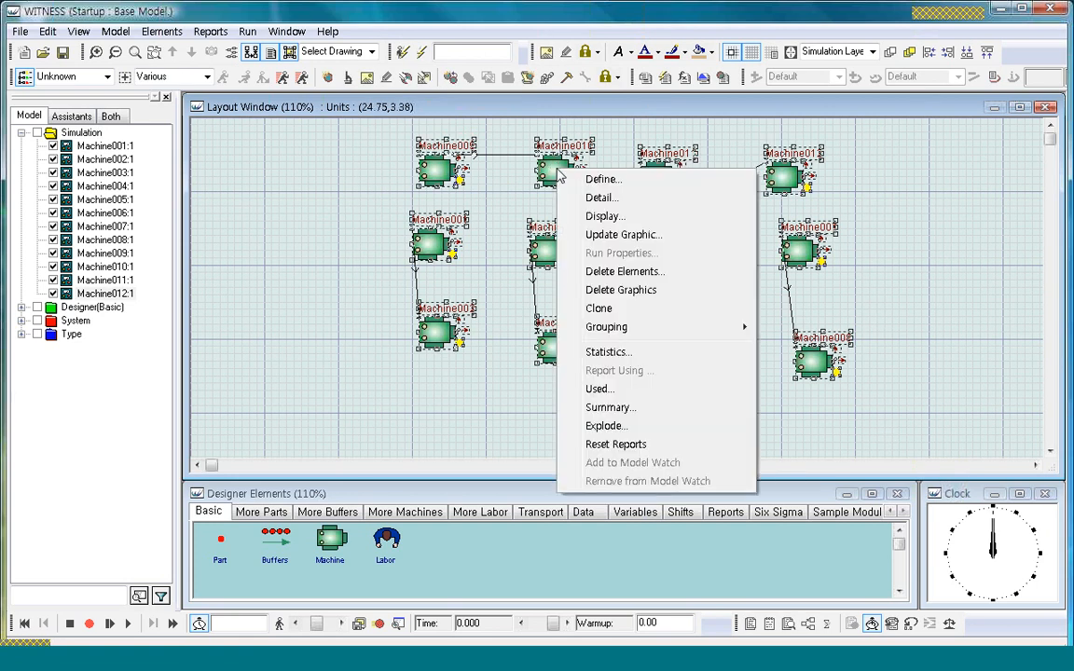
{"action": "left_click", "coordinate": [667, 273]}
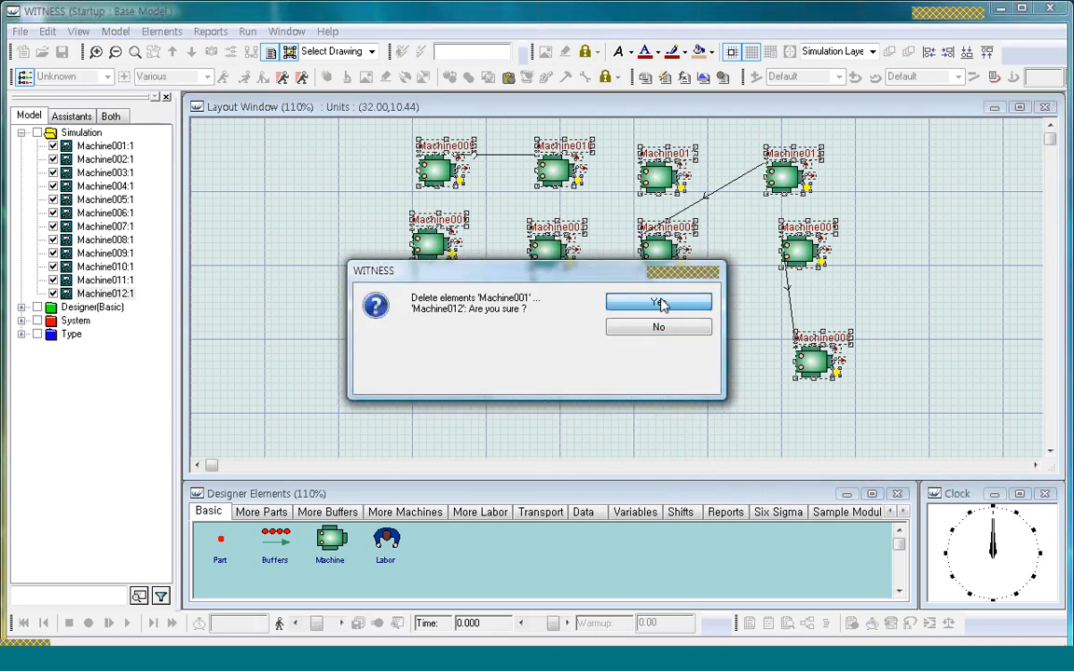
{"action": "left_click", "coordinate": [660, 303]}
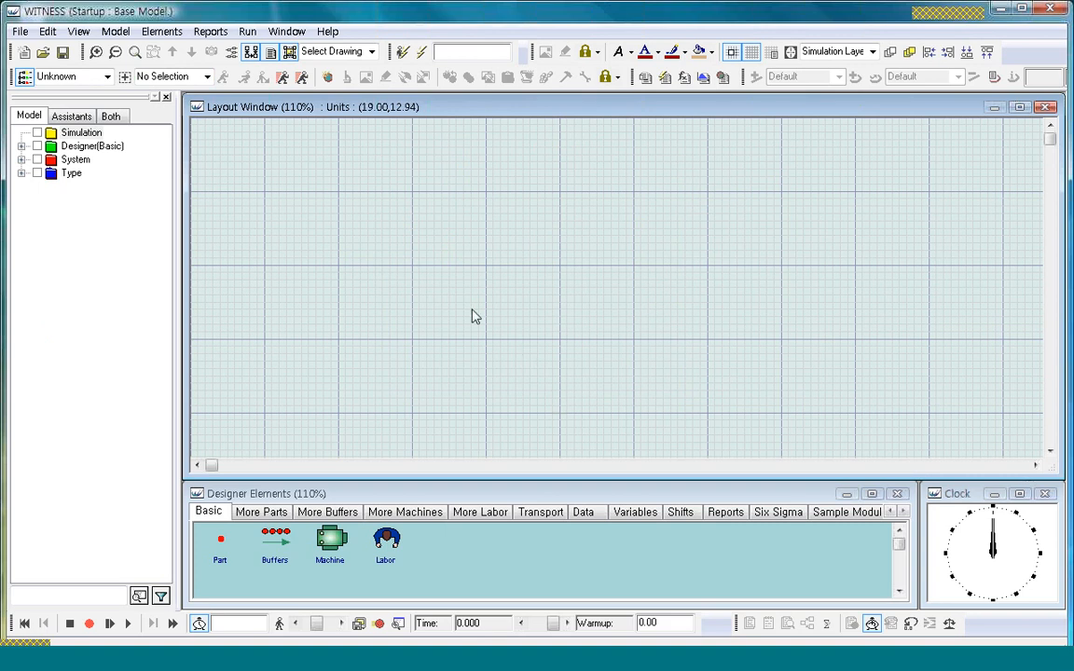
Place a single machine in the upper-left area of the cleared layout and end the placement.
{"action": "left_click", "coordinate": [340, 544]}
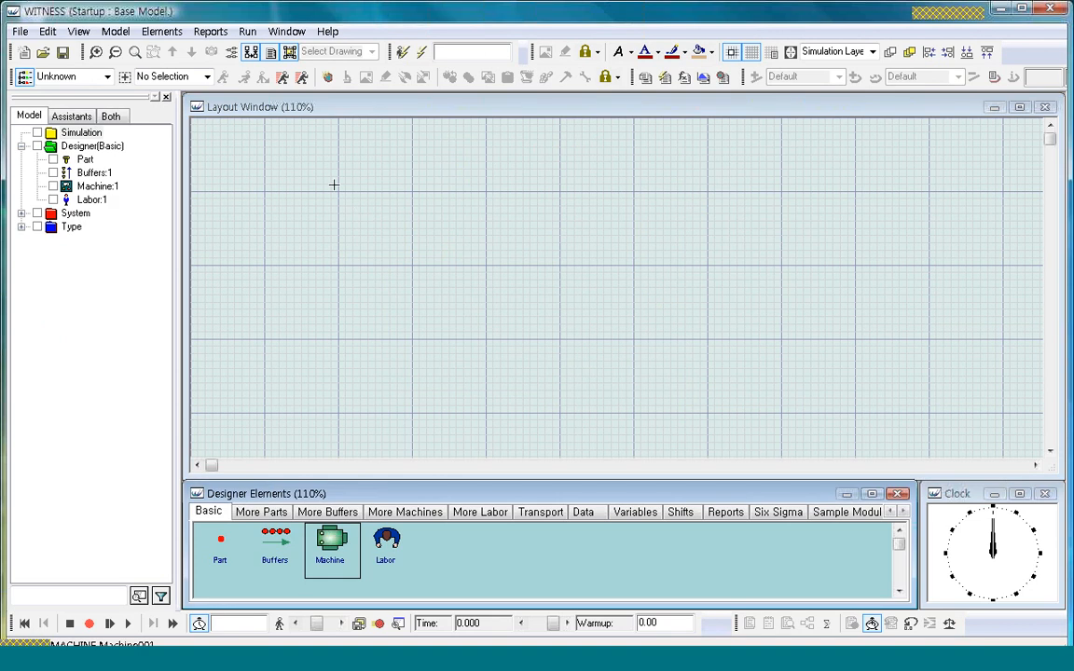
{"action": "left_click", "coordinate": [334, 185]}
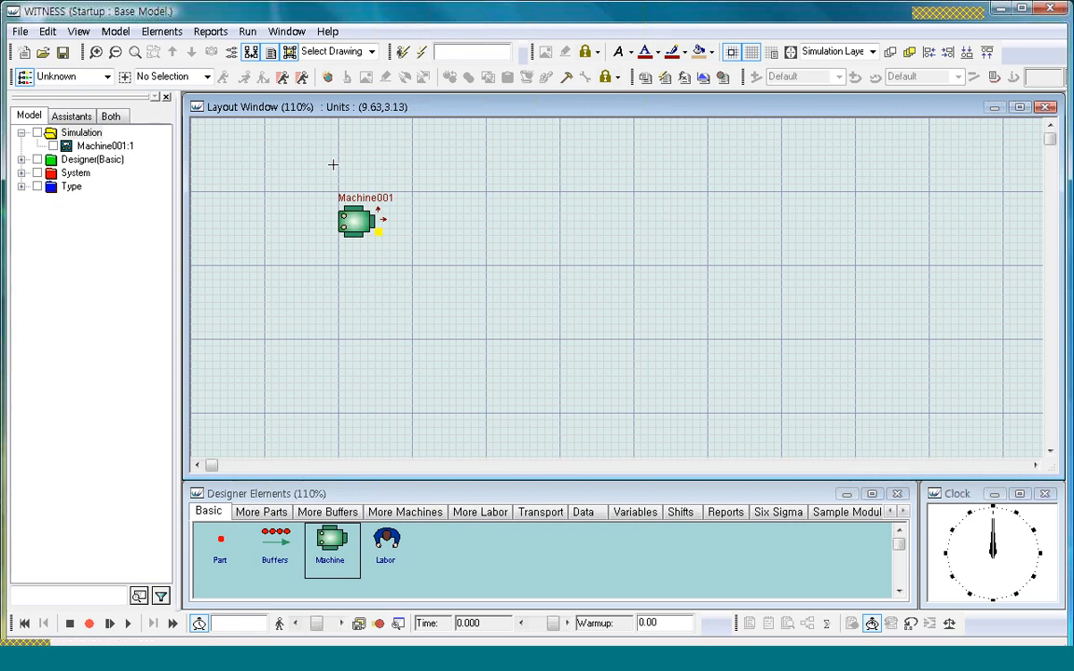
{"action": "key", "text": "Escape"}
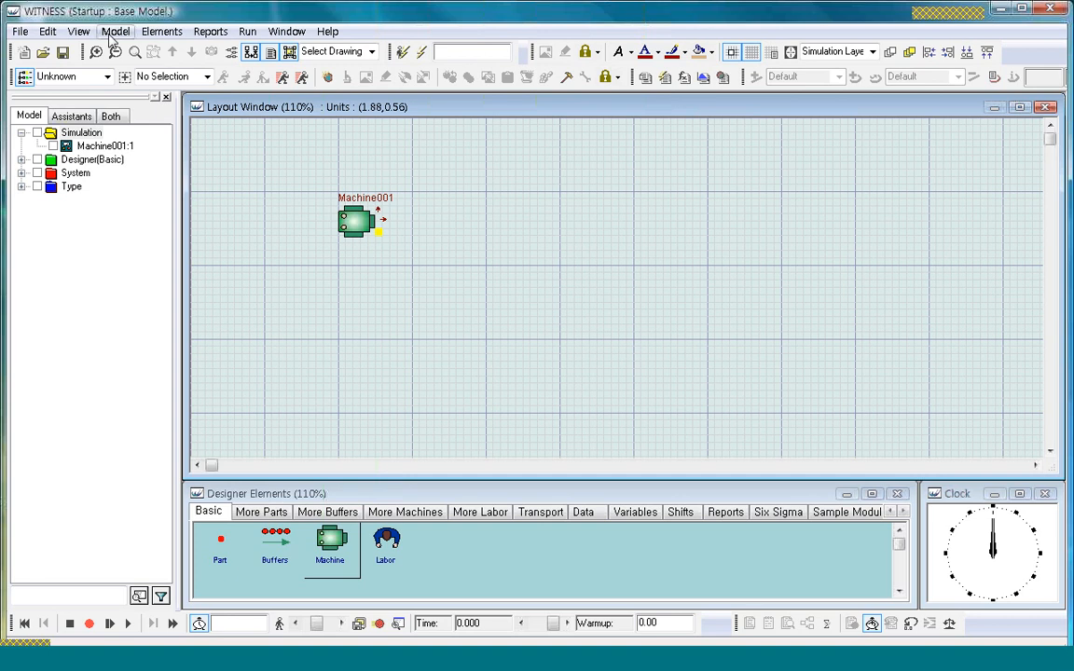
Clone Machine001 and place the copy just below it in the layout.
{"action": "left_click", "coordinate": [366, 226]}
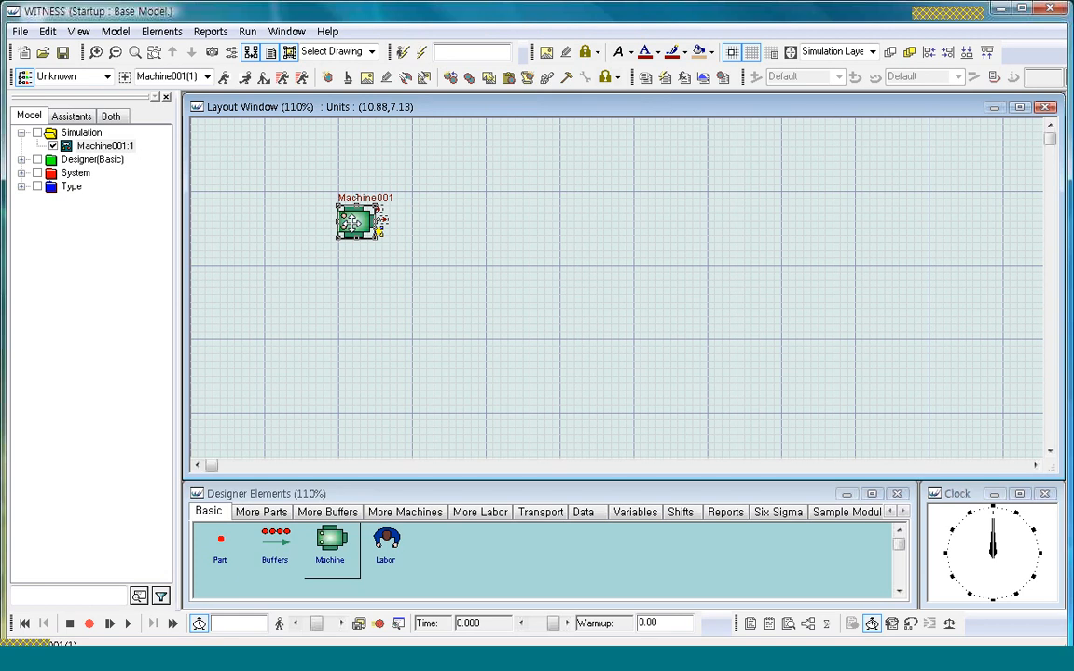
{"action": "left_click", "coordinate": [355, 275]}
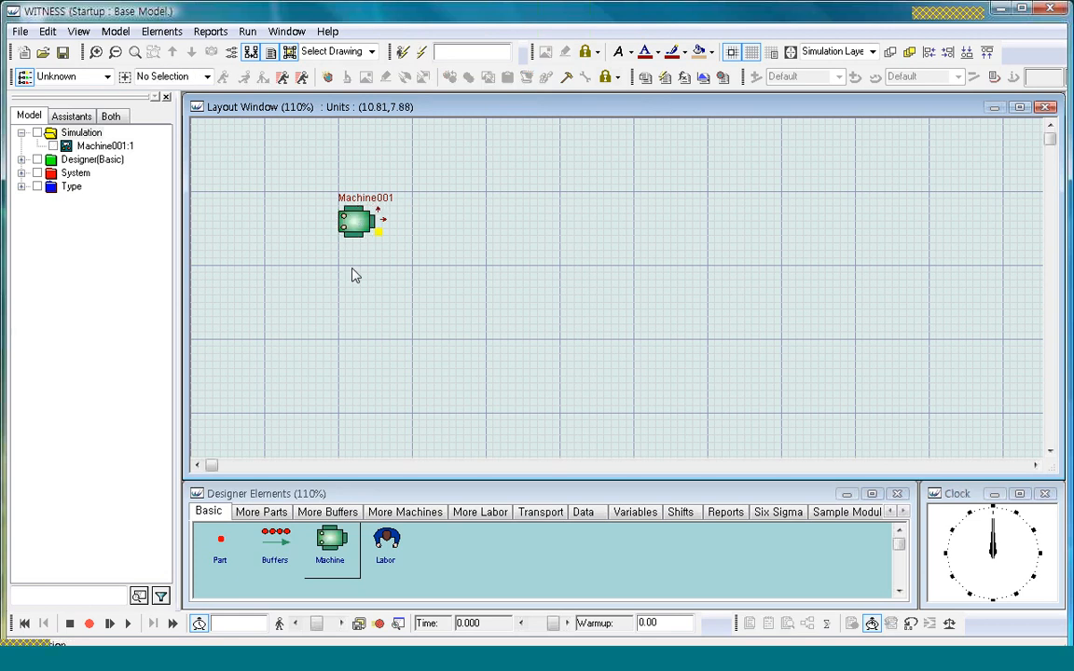
{"action": "left_click", "coordinate": [353, 233]}
{"action": "left_click", "coordinate": [354, 253]}
{"action": "left_click", "coordinate": [357, 229]}
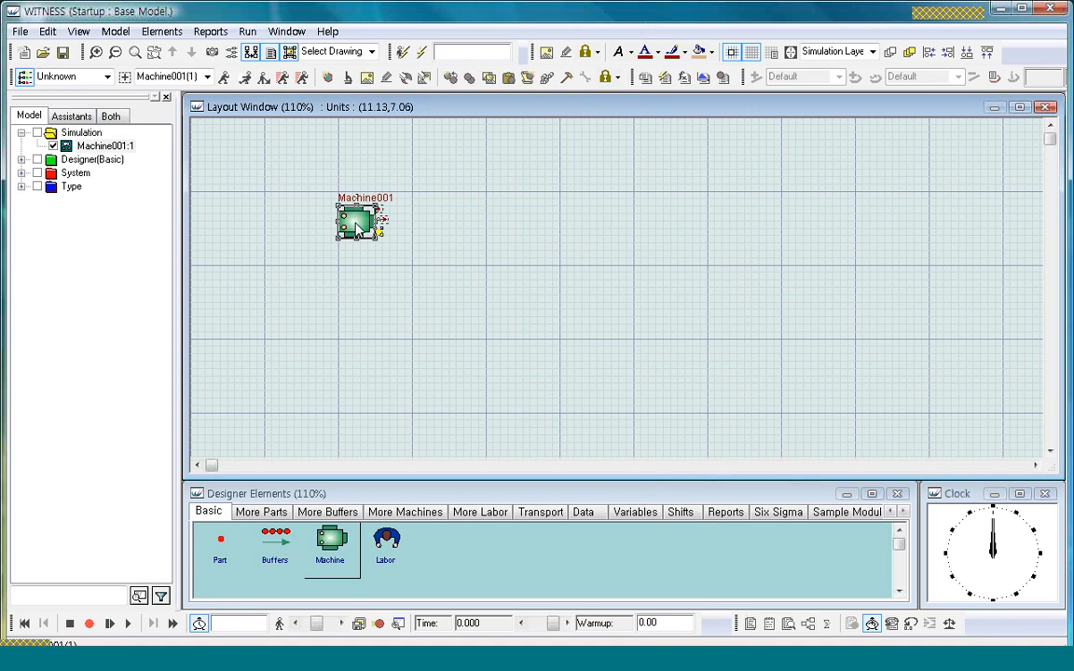
{"action": "right_click", "coordinate": [357, 229]}
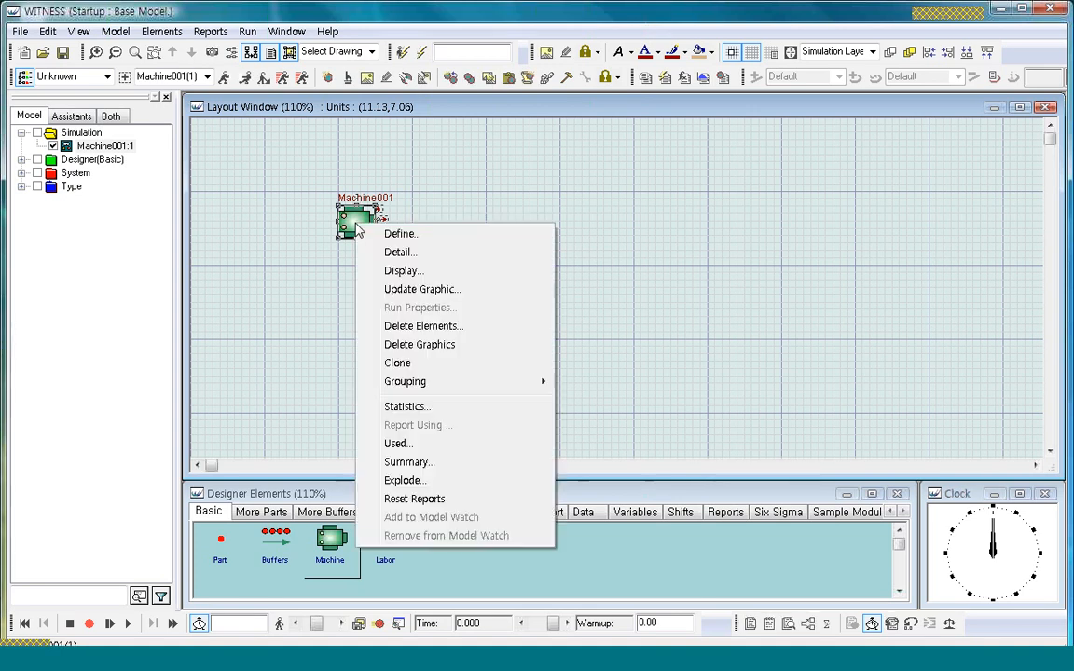
{"action": "left_click", "coordinate": [464, 367]}
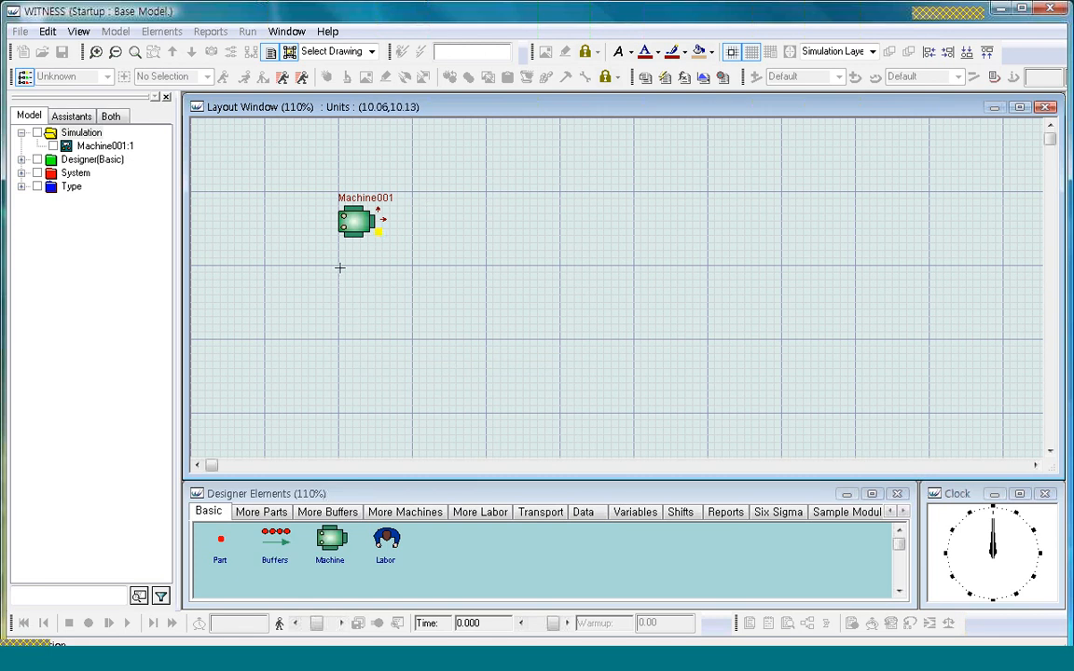
{"action": "left_click", "coordinate": [345, 290]}
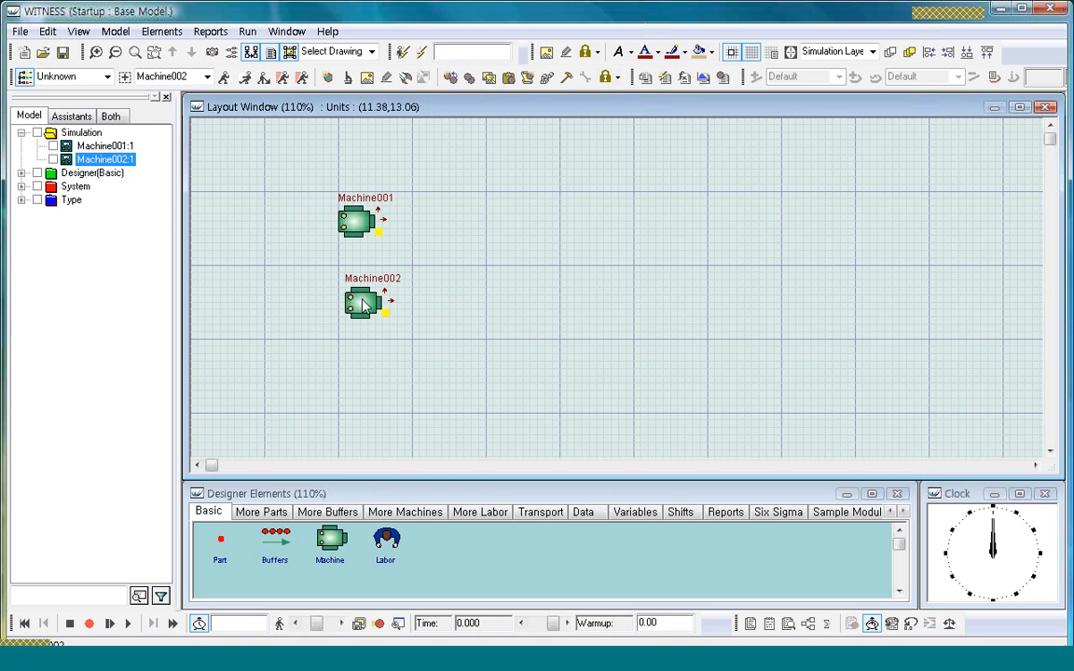
Compare the general details of Machine001 and its clone Machine002, including cycle time and input and output rules.
{"action": "double_click", "coordinate": [356, 221]}
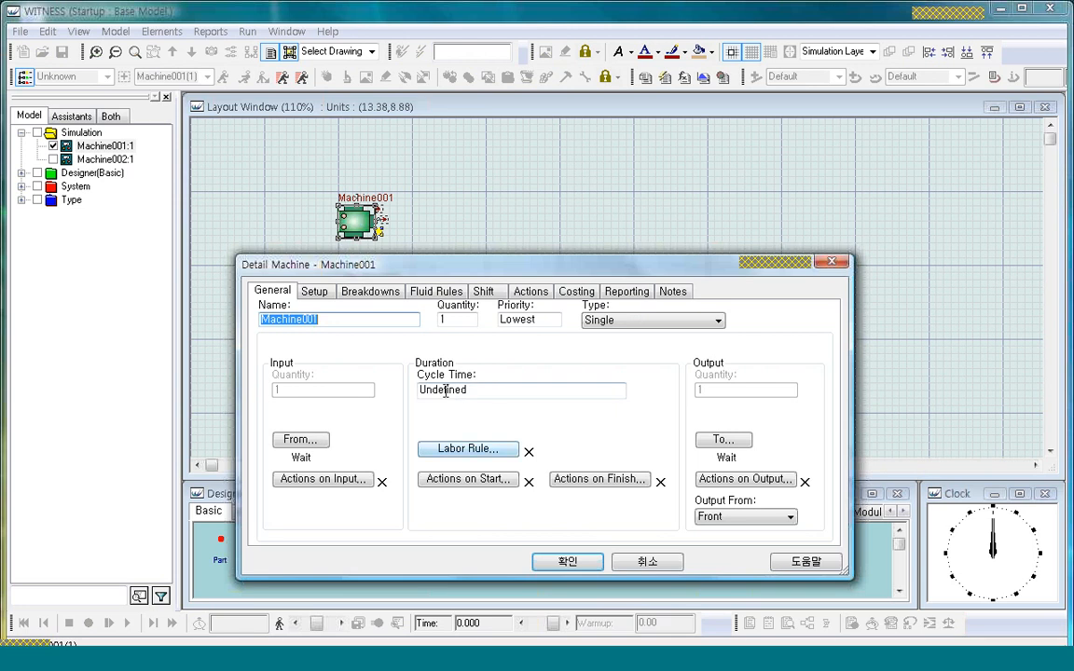
{"action": "left_click", "coordinate": [568, 562]}
{"action": "double_click", "coordinate": [373, 310]}
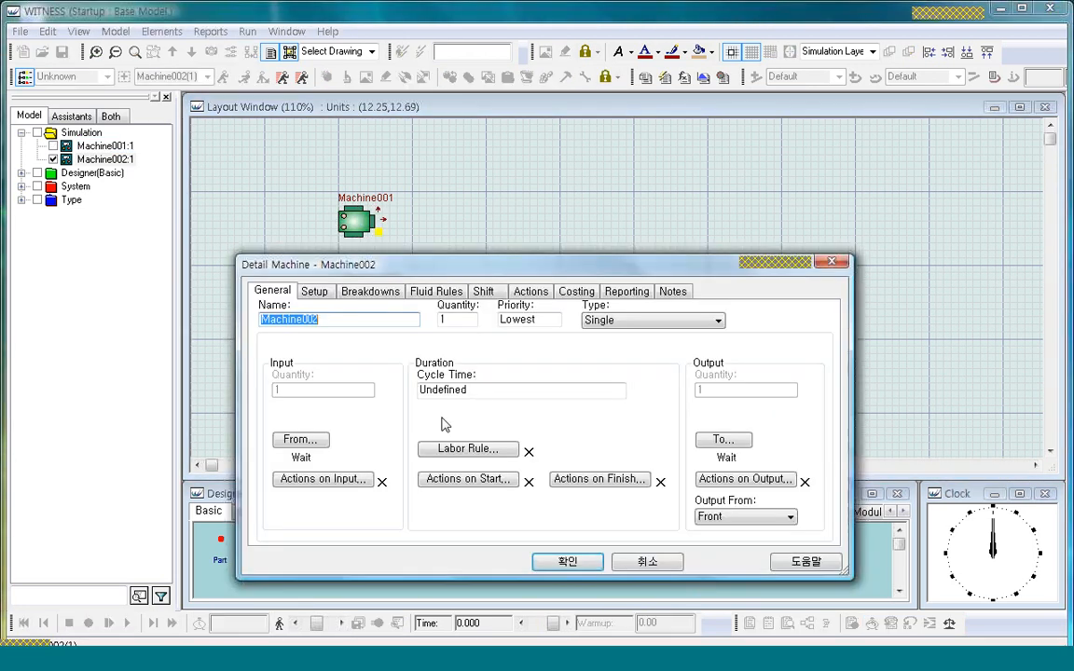
{"action": "left_click", "coordinate": [567, 564]}
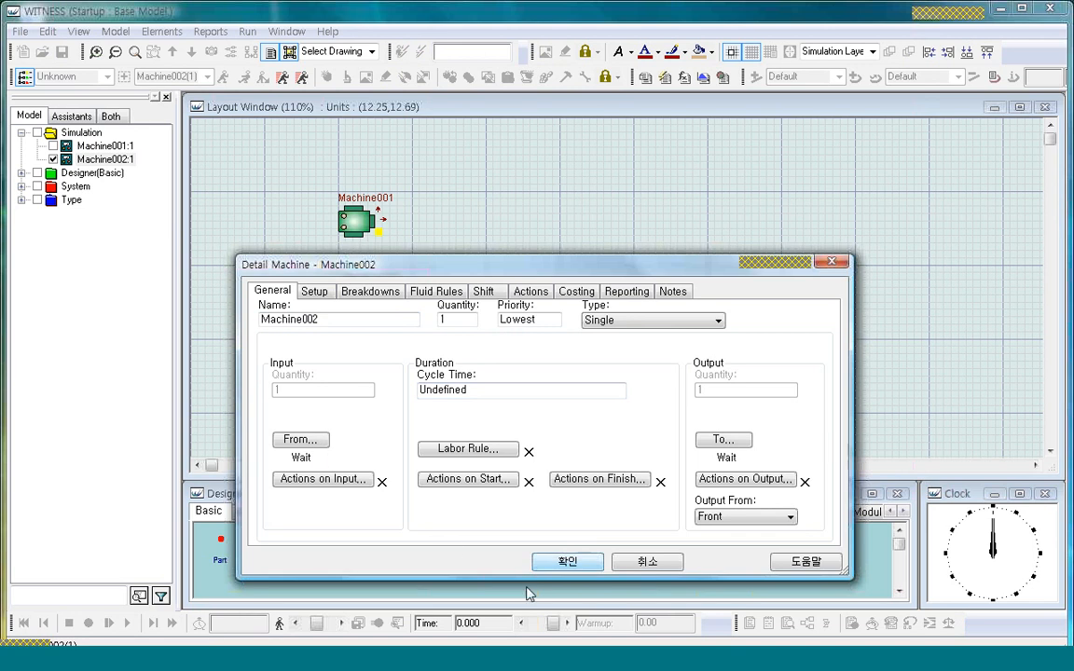
{"action": "left_click", "coordinate": [567, 562]}
Place two parts, one above the other, beside the existing machines, and add a third machine on the far side of the first part.
{"action": "left_click", "coordinate": [220, 548]}
{"action": "left_click", "coordinate": [476, 197]}
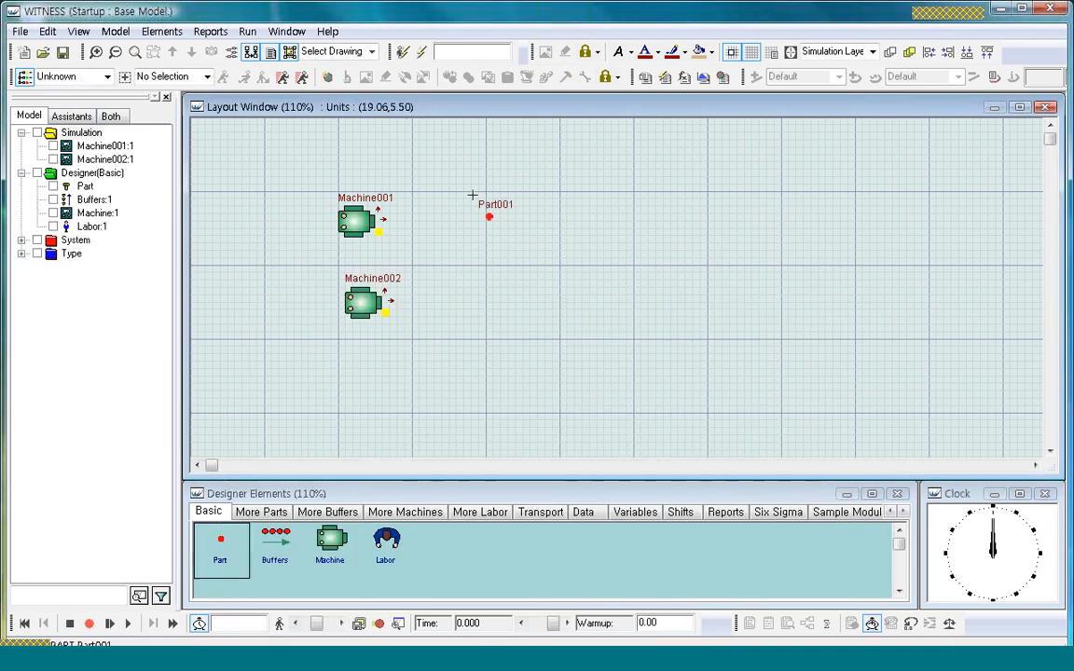
{"action": "left_click", "coordinate": [479, 276]}
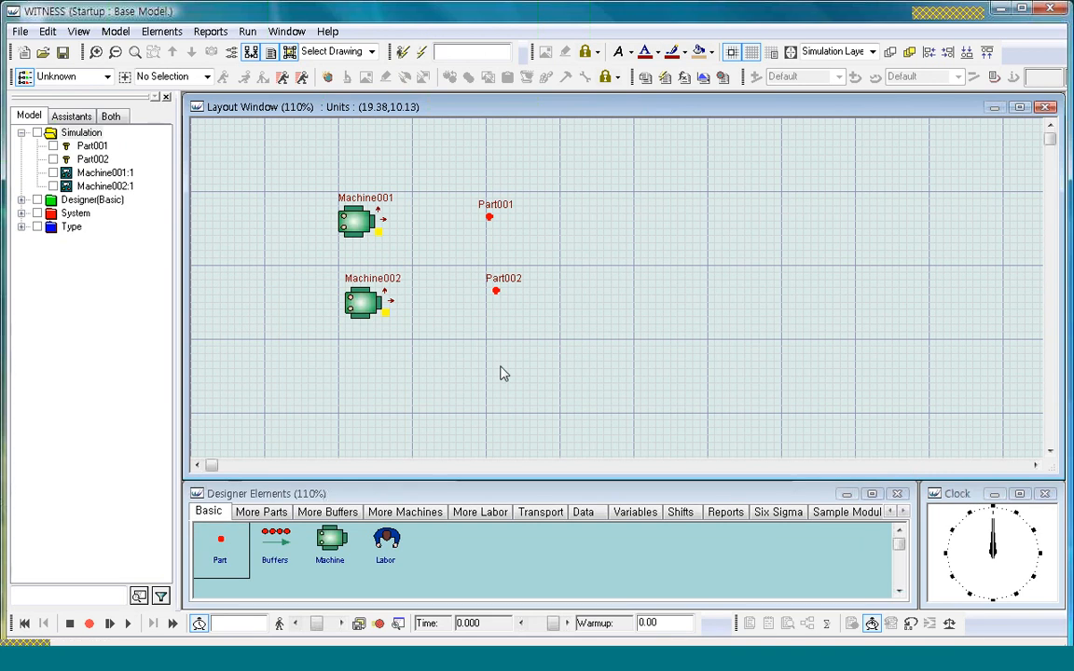
{"action": "left_click", "coordinate": [330, 545]}
{"action": "left_click", "coordinate": [581, 200]}
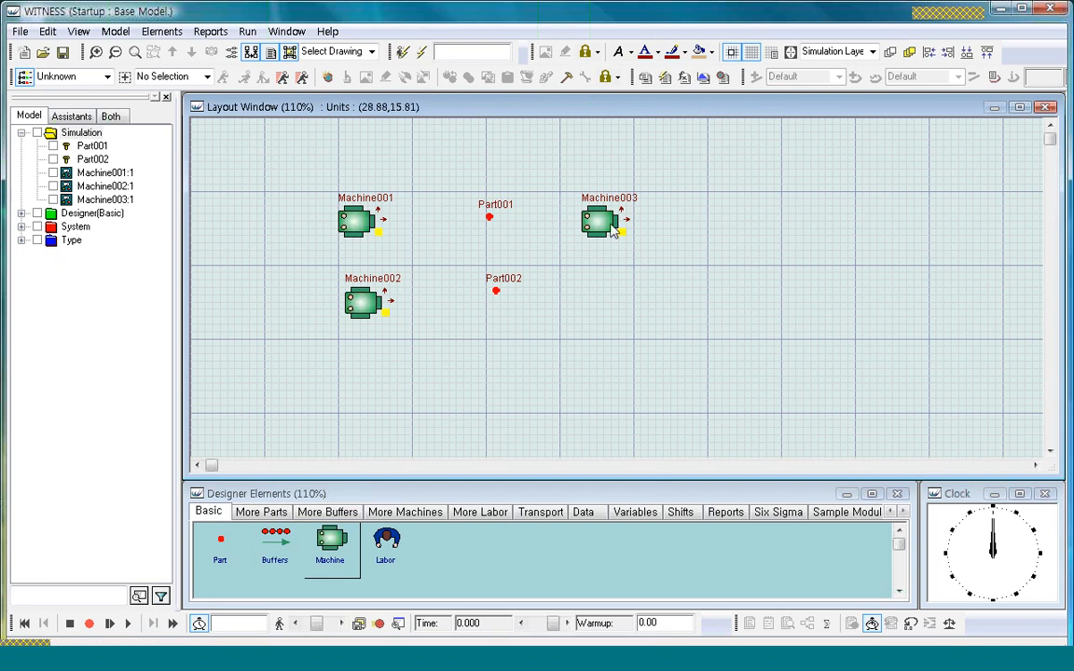
Give Machine003 a visual input rule that pulls Part001 out of WORLD.
{"action": "left_click", "coordinate": [597, 221]}
{"action": "left_click", "coordinate": [247, 77]}
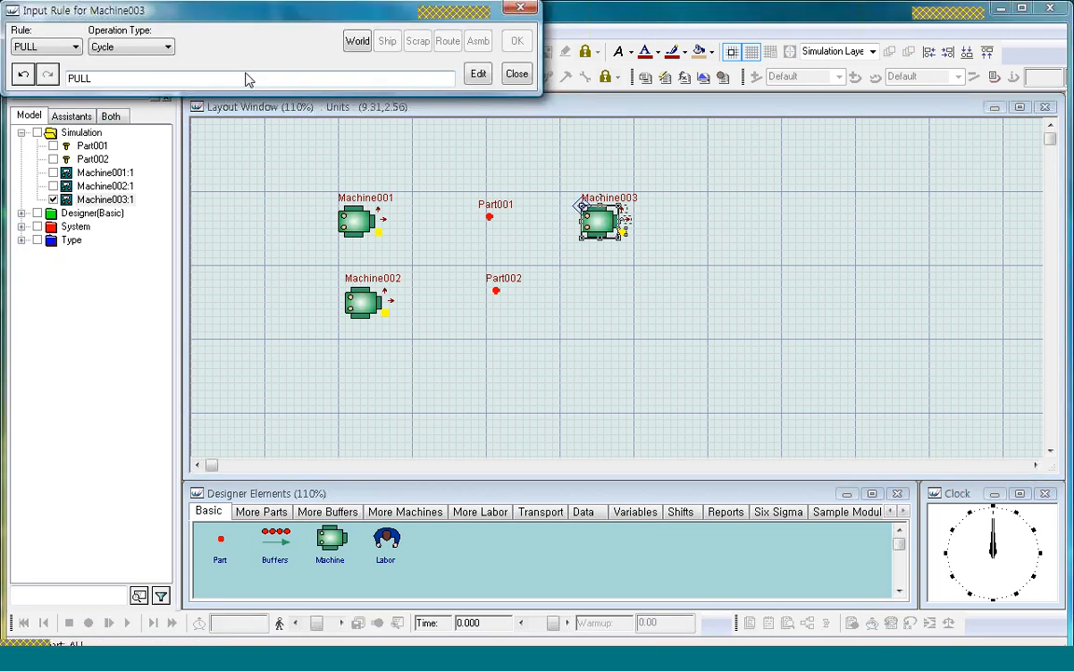
{"action": "left_click", "coordinate": [357, 41]}
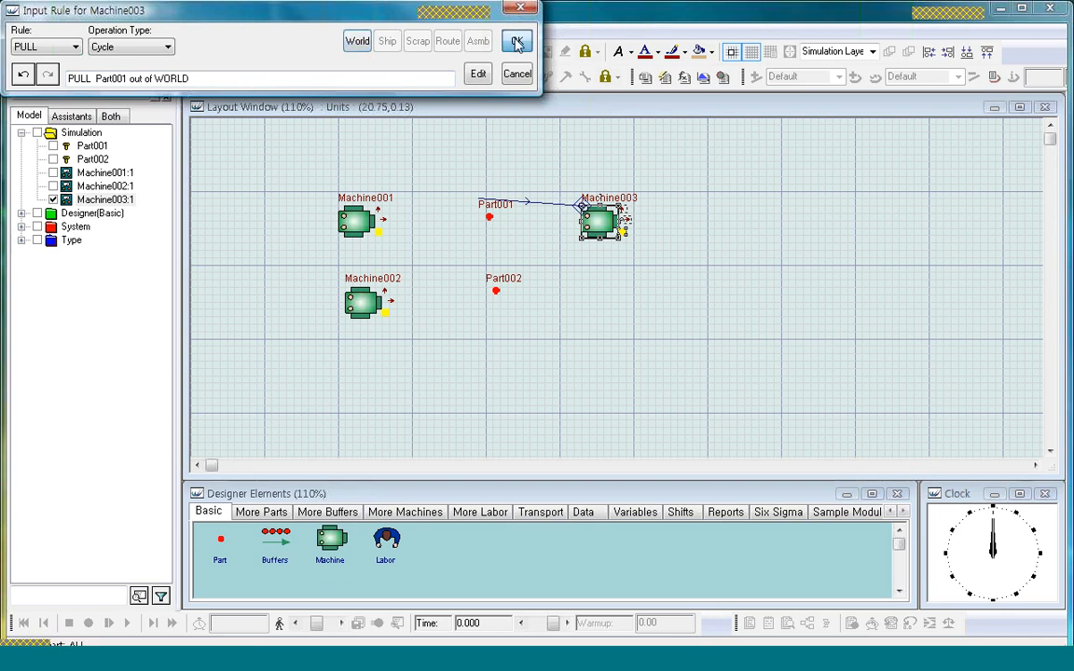
{"action": "left_click", "coordinate": [518, 43]}
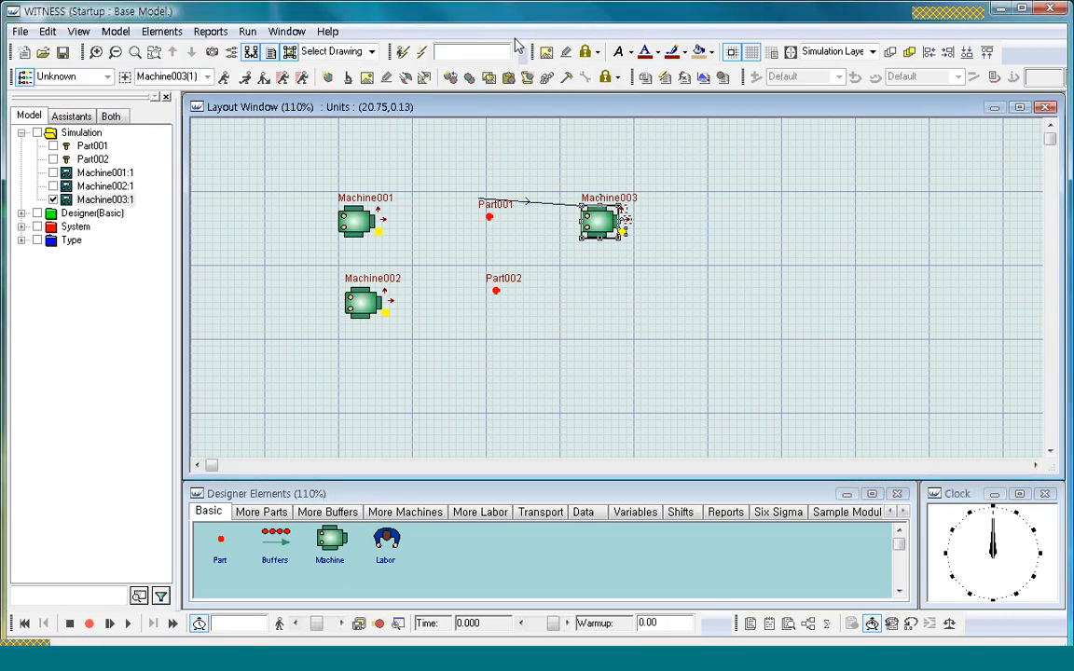
Give Machine003 a visual output rule that pushes to SHIP.
{"action": "left_click", "coordinate": [225, 81]}
{"action": "left_click", "coordinate": [387, 43]}
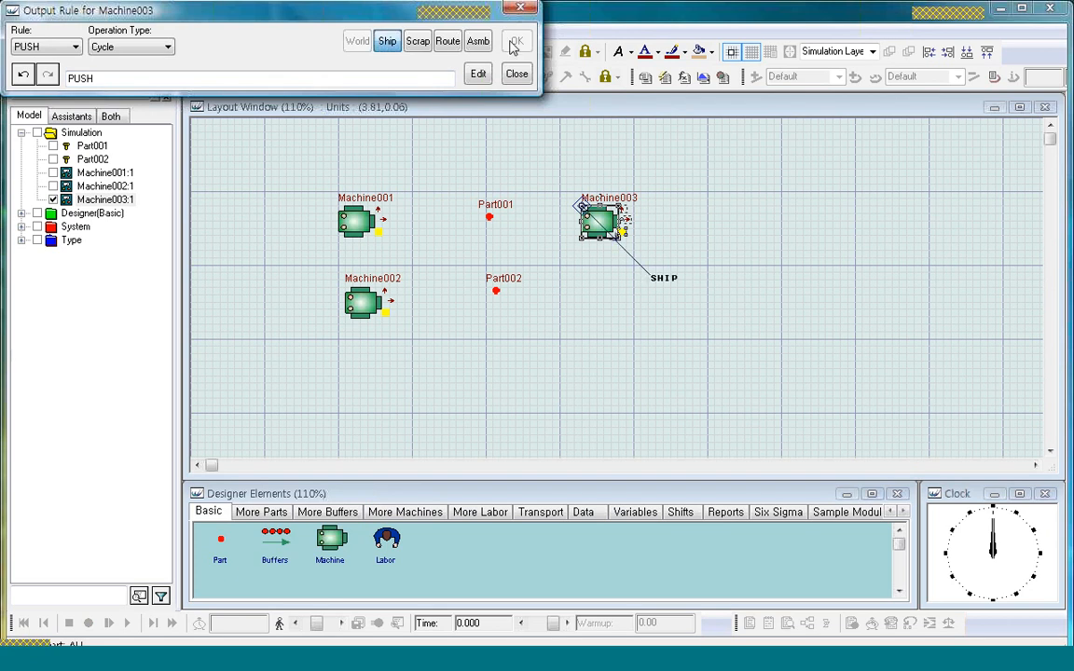
{"action": "left_click", "coordinate": [516, 41]}
Set the cycle time of Machine003 to 15 in its details.
{"action": "double_click", "coordinate": [604, 224]}
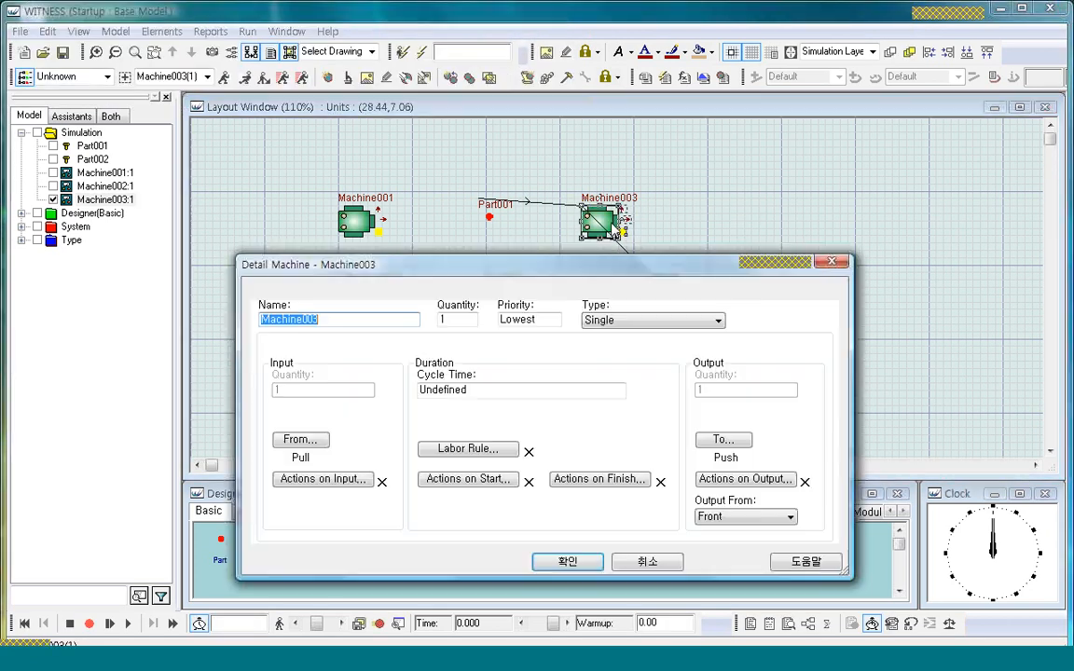
{"action": "left_click", "coordinate": [496, 393]}
{"action": "key", "text": "shift+Home"}
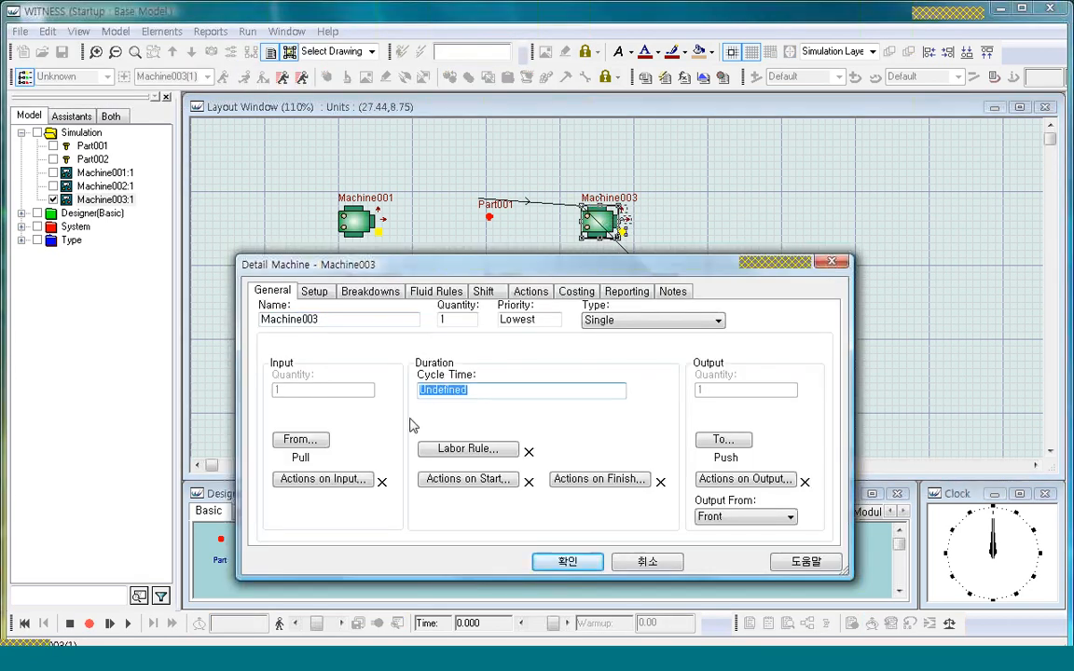
{"action": "type", "text": "15"}
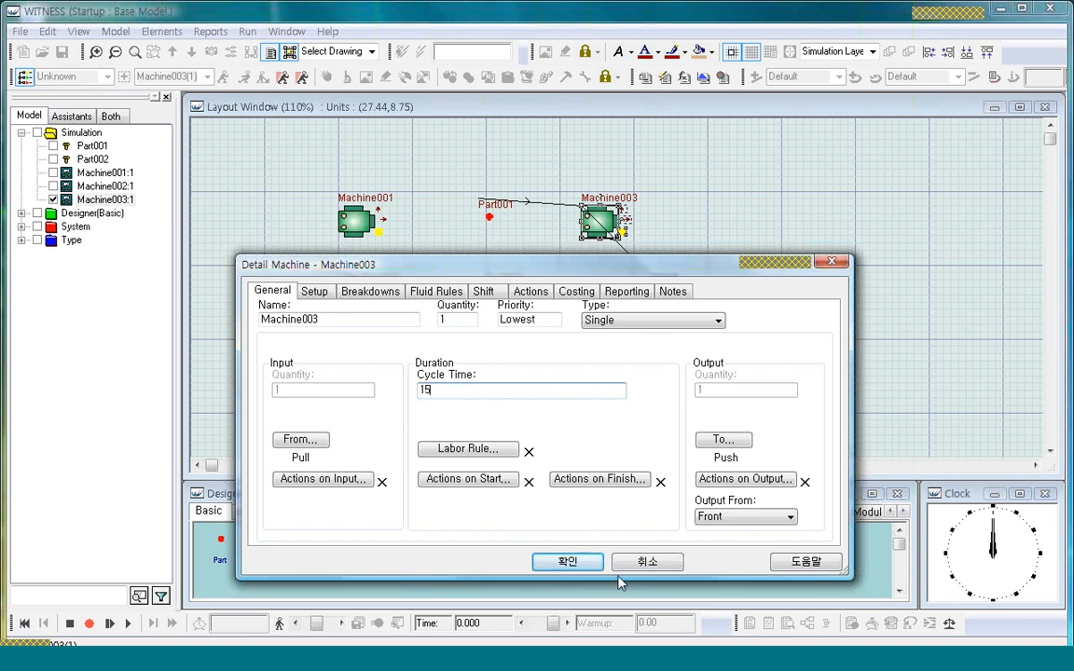
{"action": "left_click", "coordinate": [574, 564]}
Clone Machine003 and place the copy directly below it.
{"action": "left_click", "coordinate": [597, 223]}
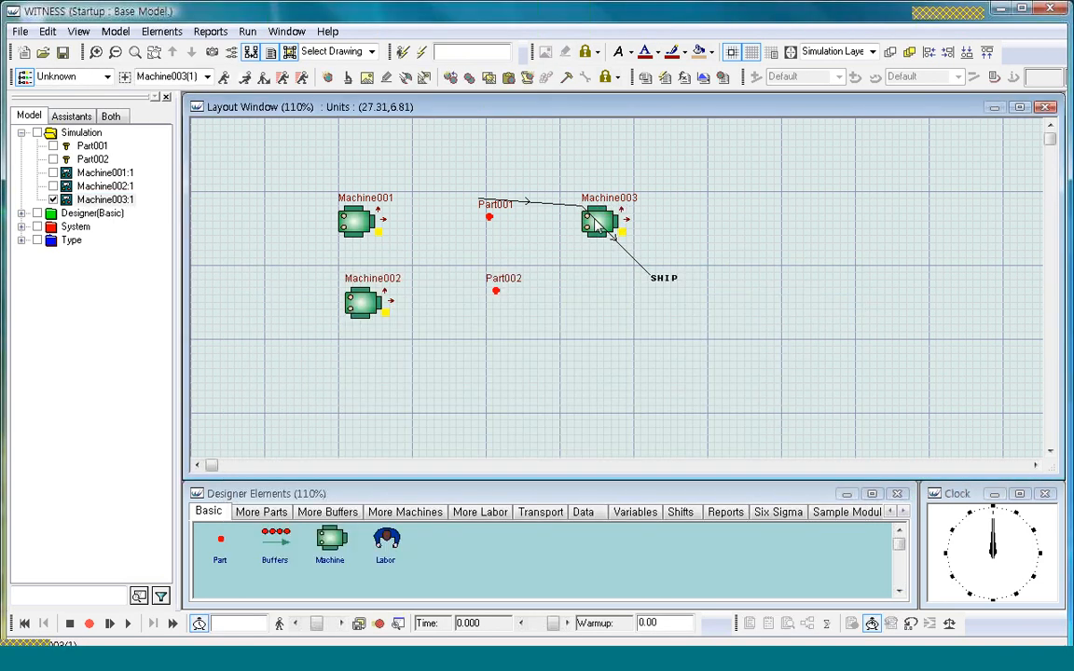
{"action": "right_click", "coordinate": [595, 224]}
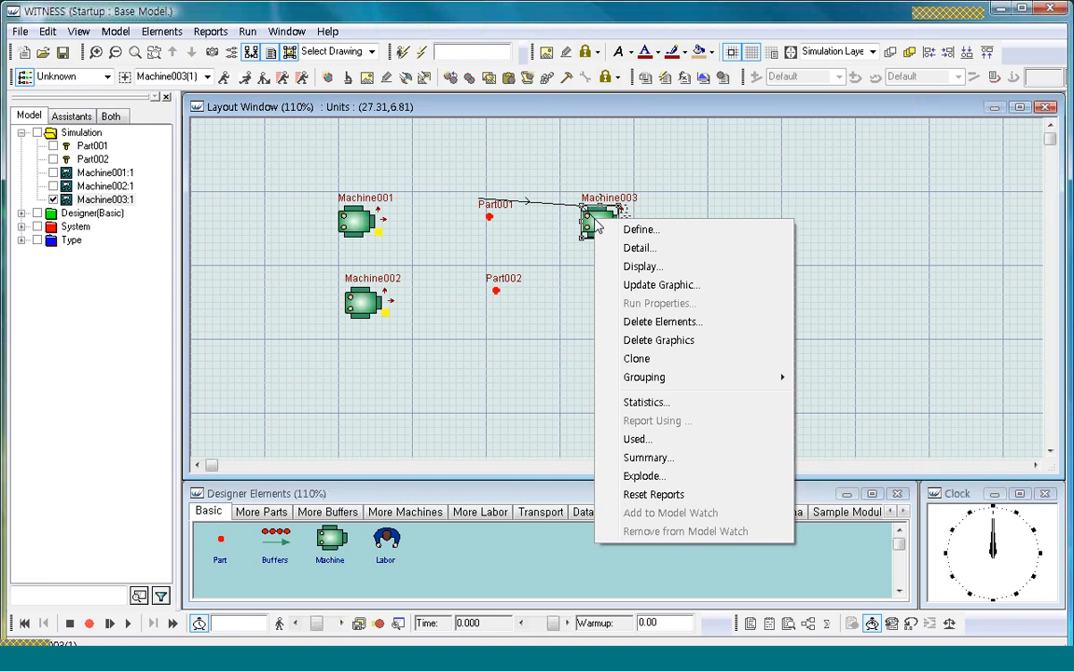
{"action": "left_click", "coordinate": [637, 359]}
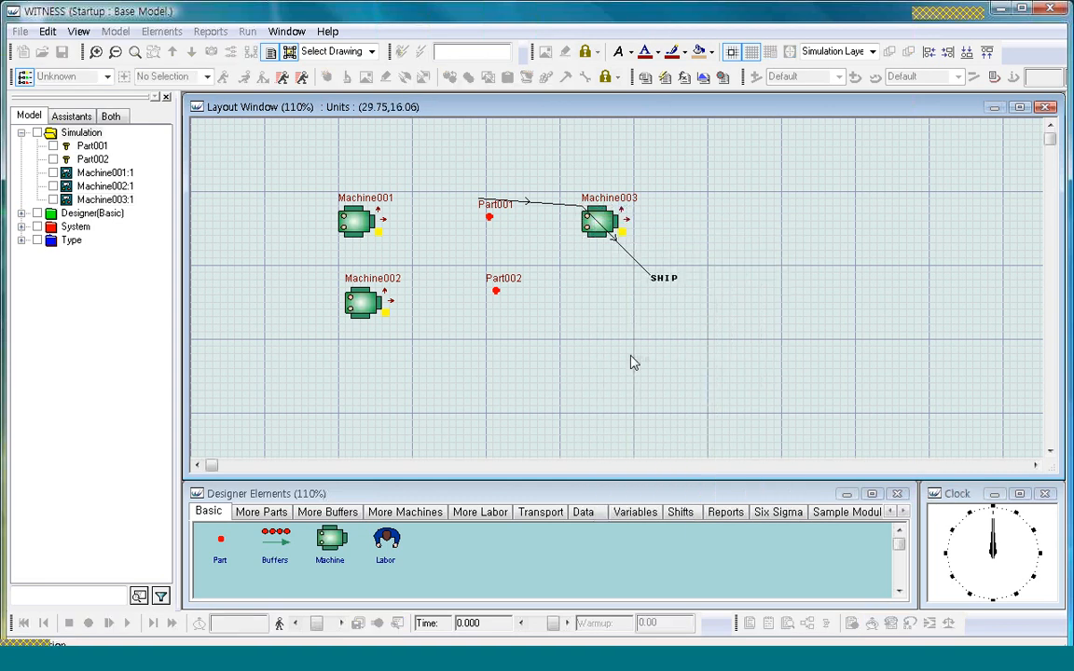
{"action": "left_click", "coordinate": [576, 276]}
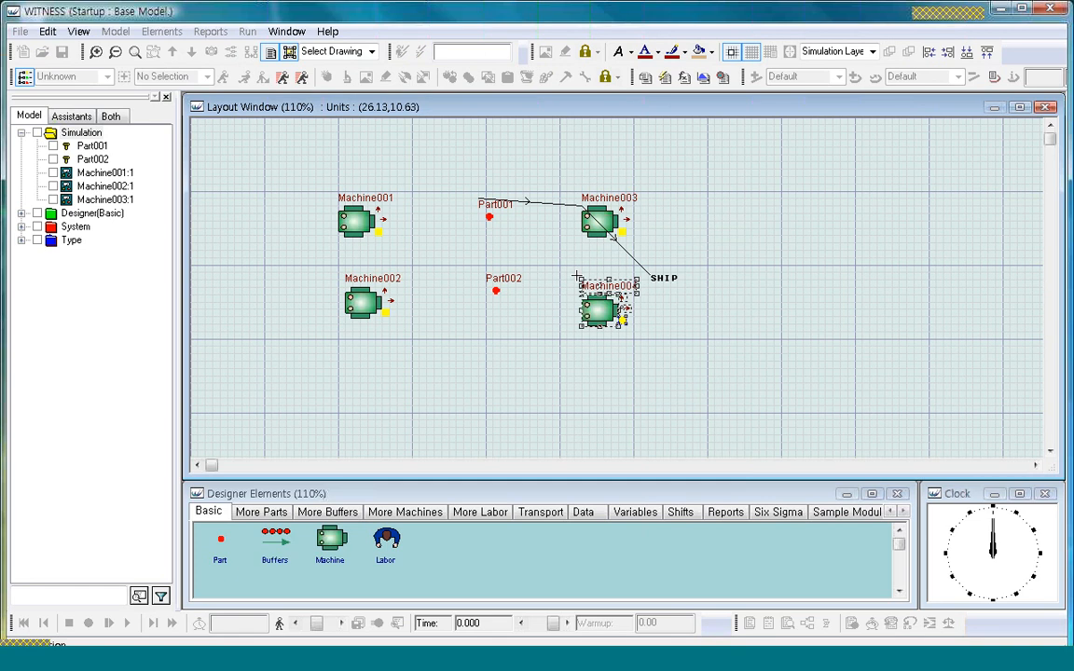
{"action": "left_click", "coordinate": [576, 276]}
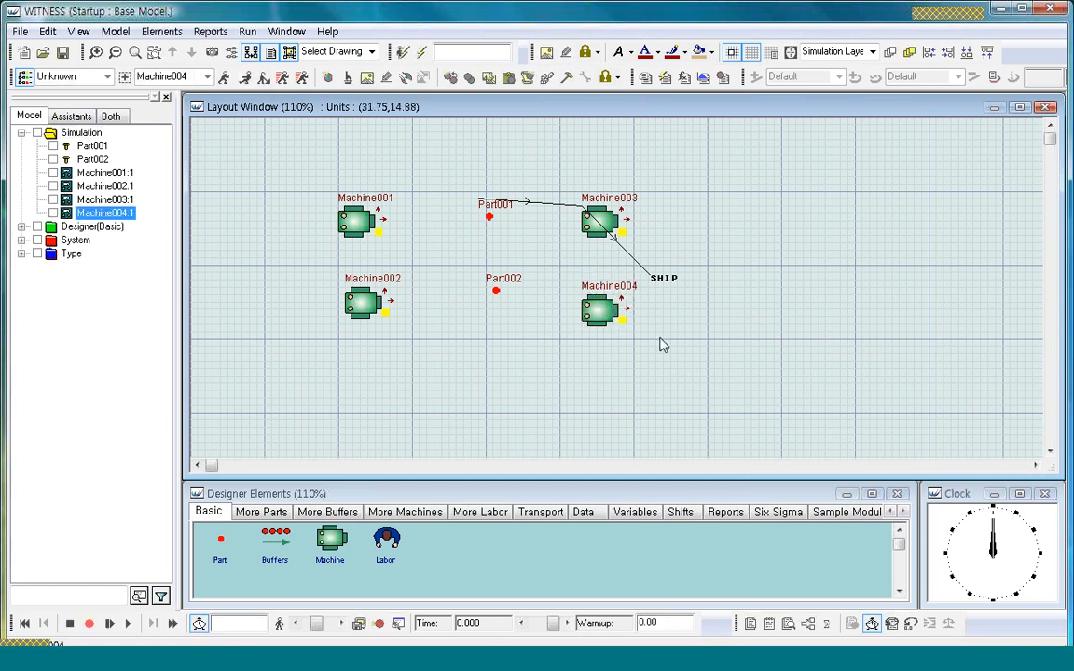
Check the input rule, cycle time and output rule that the clone Machine004 took over from its source machine.
{"action": "left_click", "coordinate": [608, 322]}
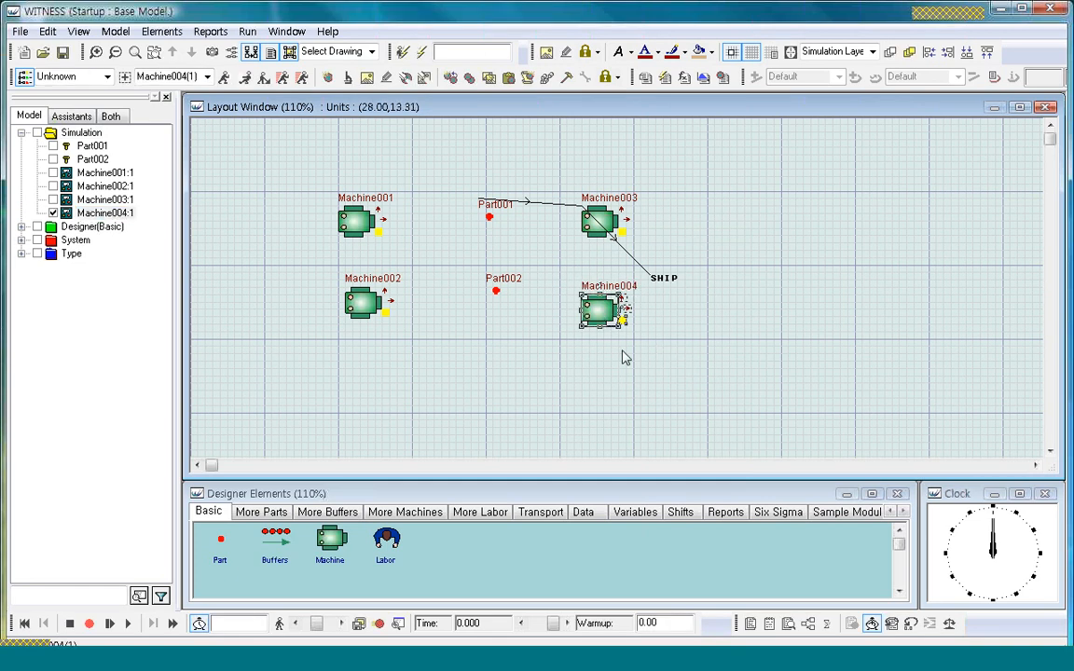
{"action": "double_click", "coordinate": [611, 322]}
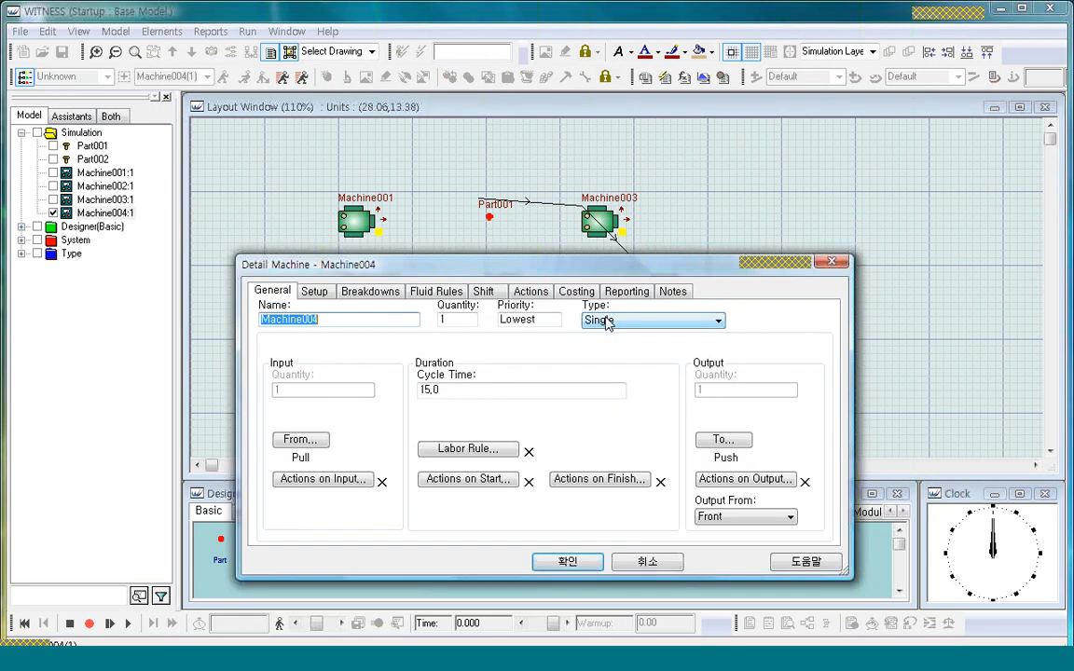
{"action": "left_click", "coordinate": [304, 442]}
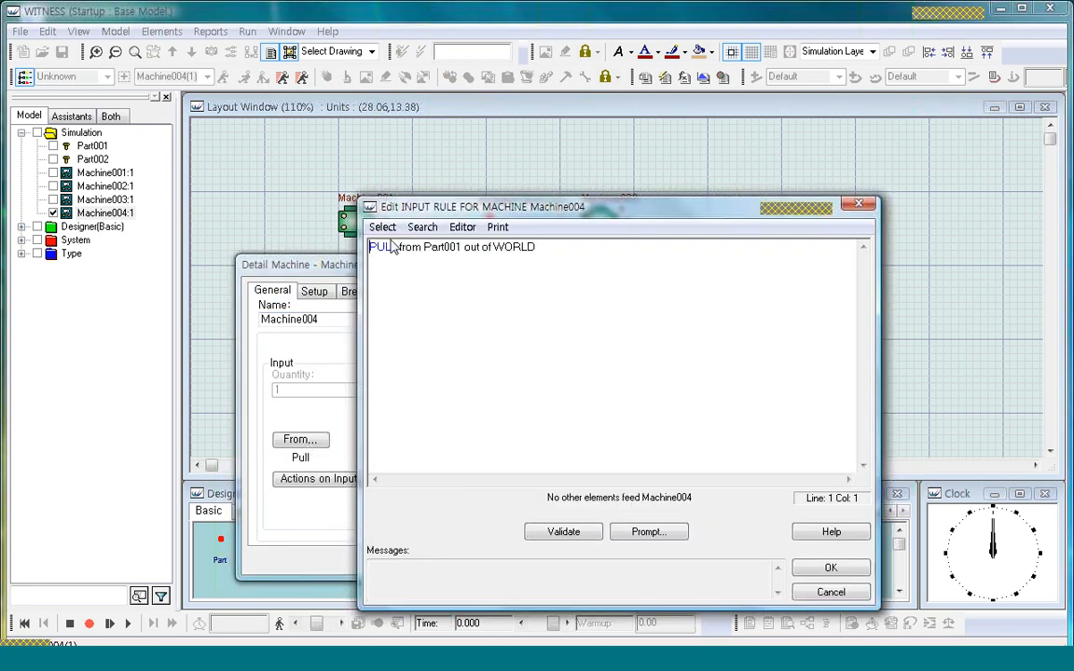
{"action": "left_click_drag", "start_coordinate": [392, 247], "coordinate": [565, 246]}
{"action": "left_click", "coordinate": [818, 567]}
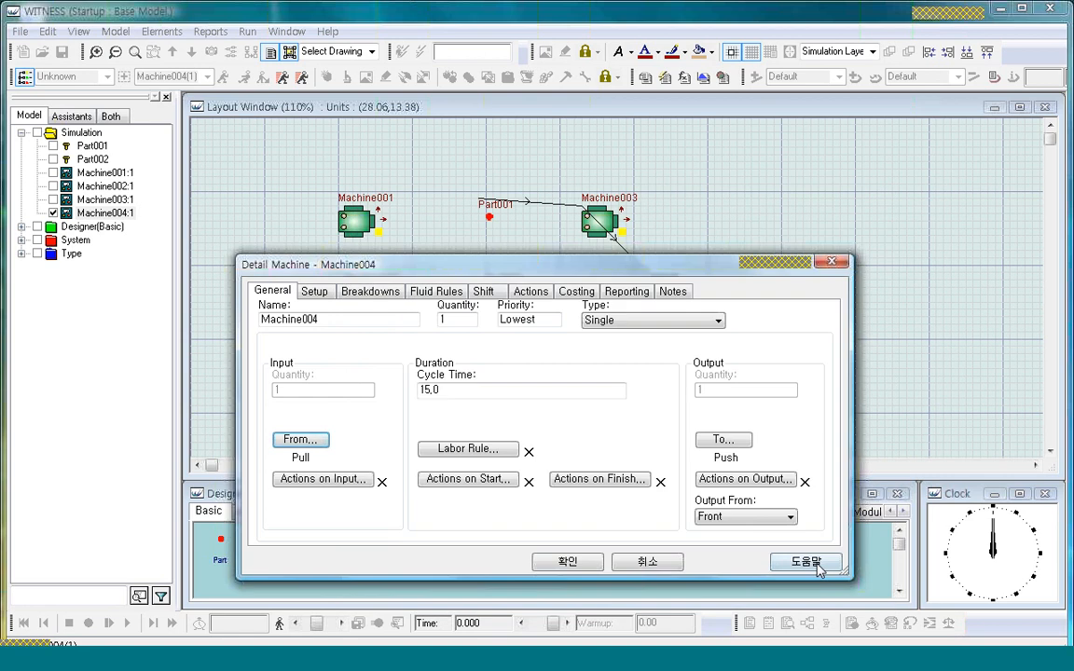
{"action": "double_click", "coordinate": [451, 391]}
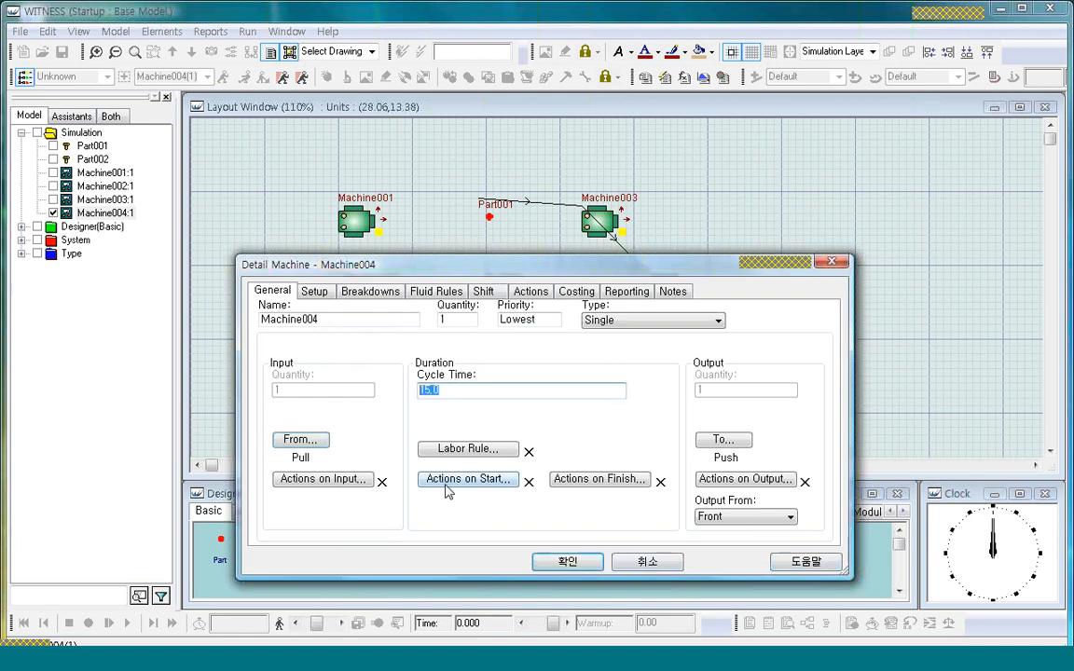
{"action": "left_click", "coordinate": [746, 444]}
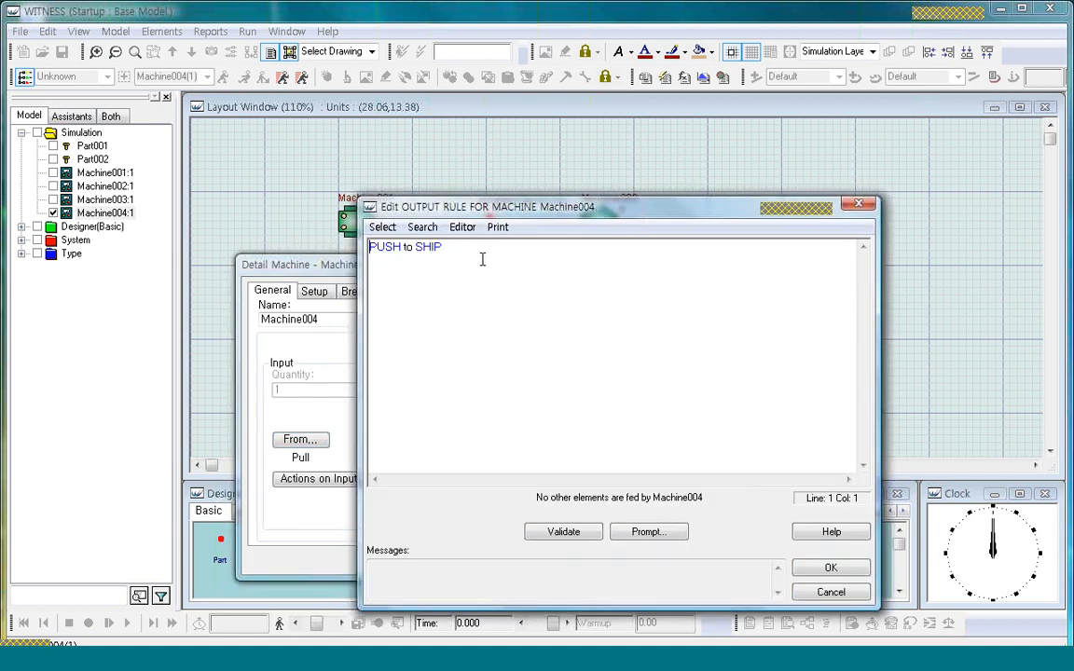
{"action": "left_click", "coordinate": [829, 569]}
{"action": "left_click", "coordinate": [585, 563]}
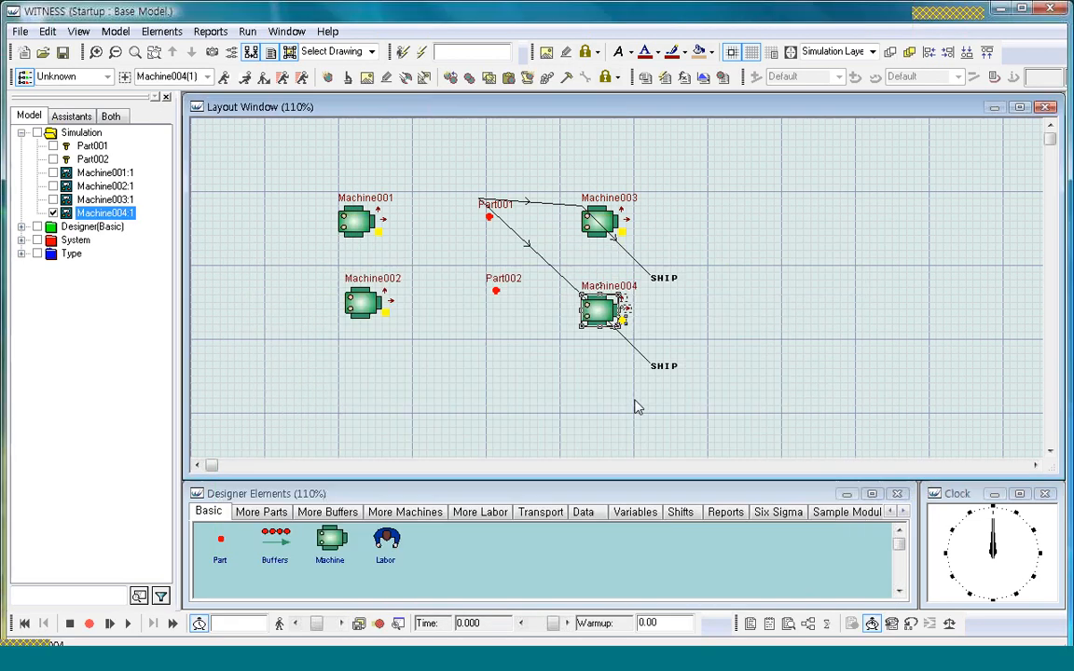
Clone Machine004 with the Element toolbar's clone command and place the copy below it.
{"action": "left_click", "coordinate": [596, 250]}
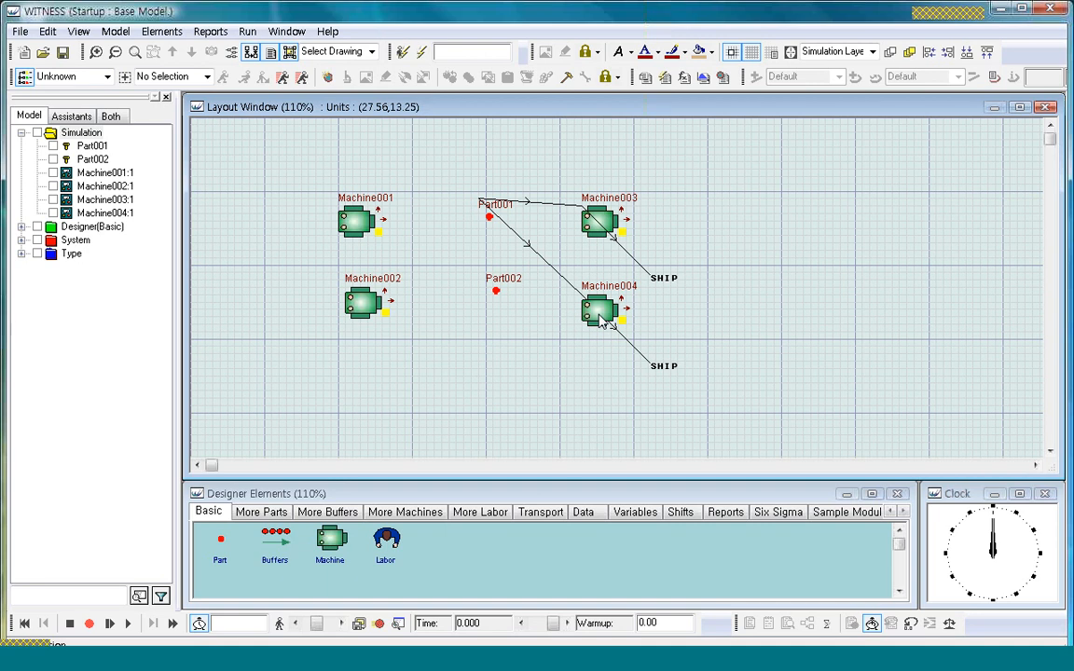
{"action": "left_click", "coordinate": [602, 321]}
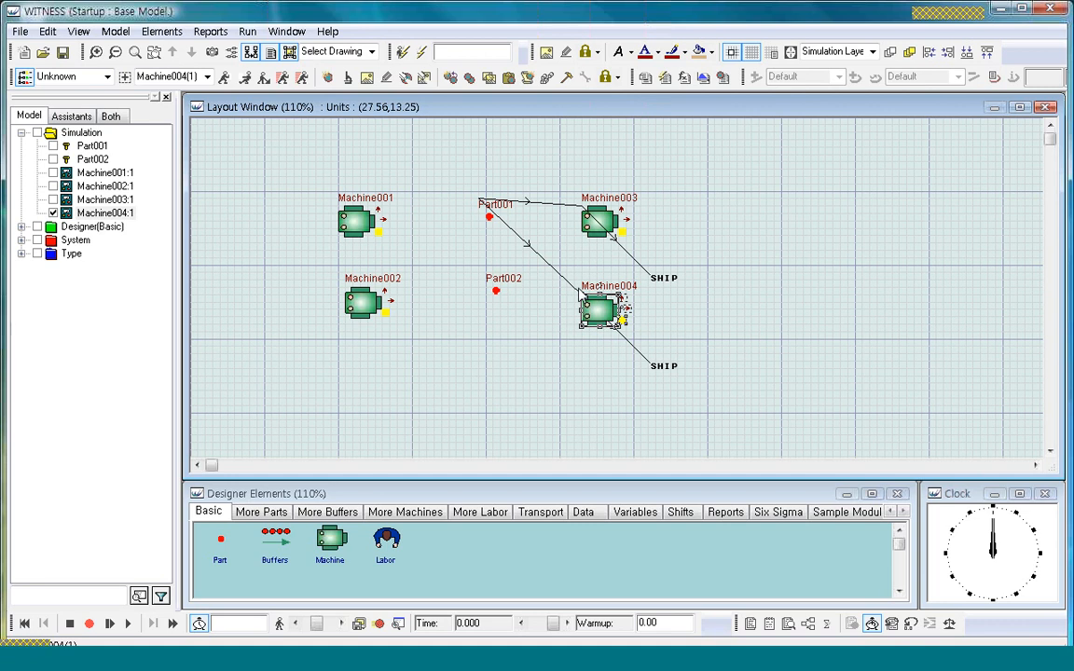
{"action": "left_click", "coordinate": [449, 79]}
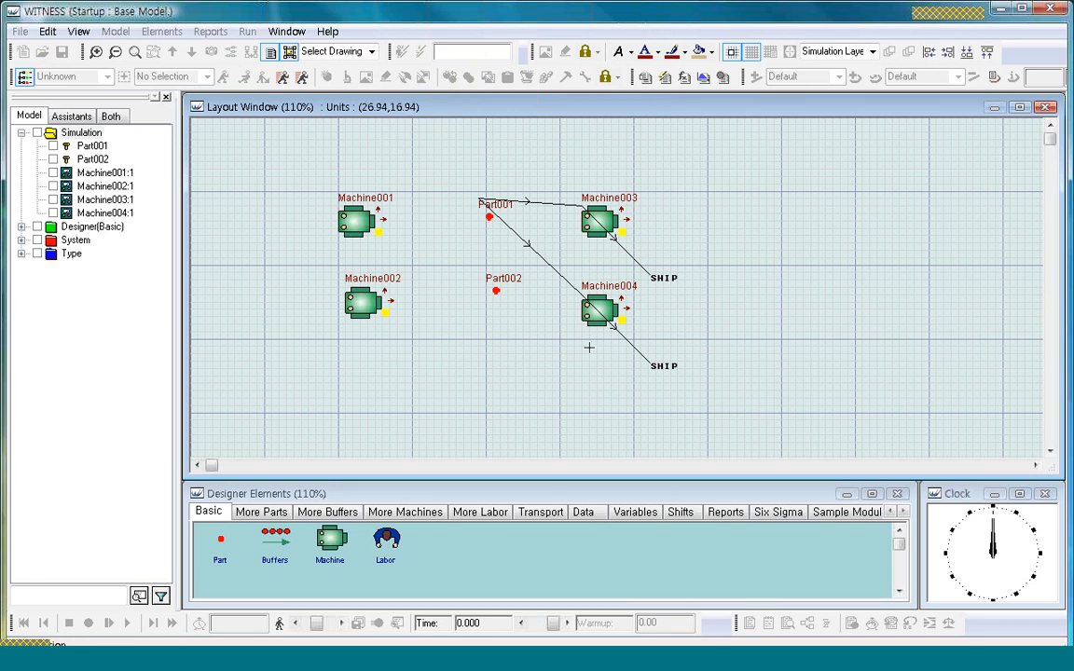
{"action": "left_click", "coordinate": [597, 392]}
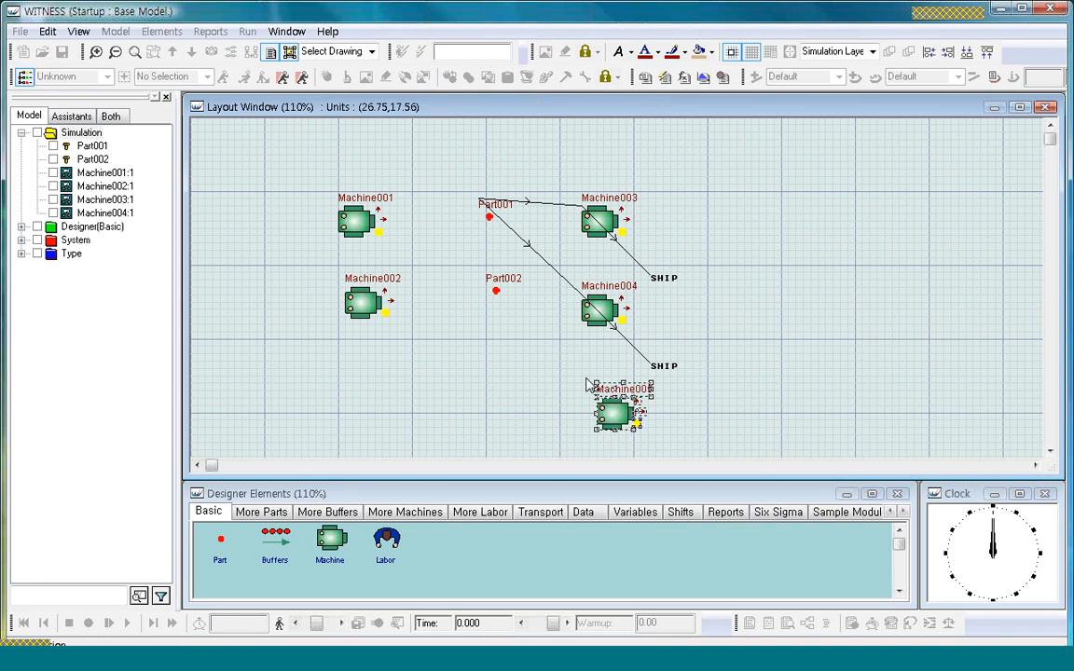
Check the cycle time and the input and output rules in the details of the cloned Machine005.
{"action": "double_click", "coordinate": [617, 414]}
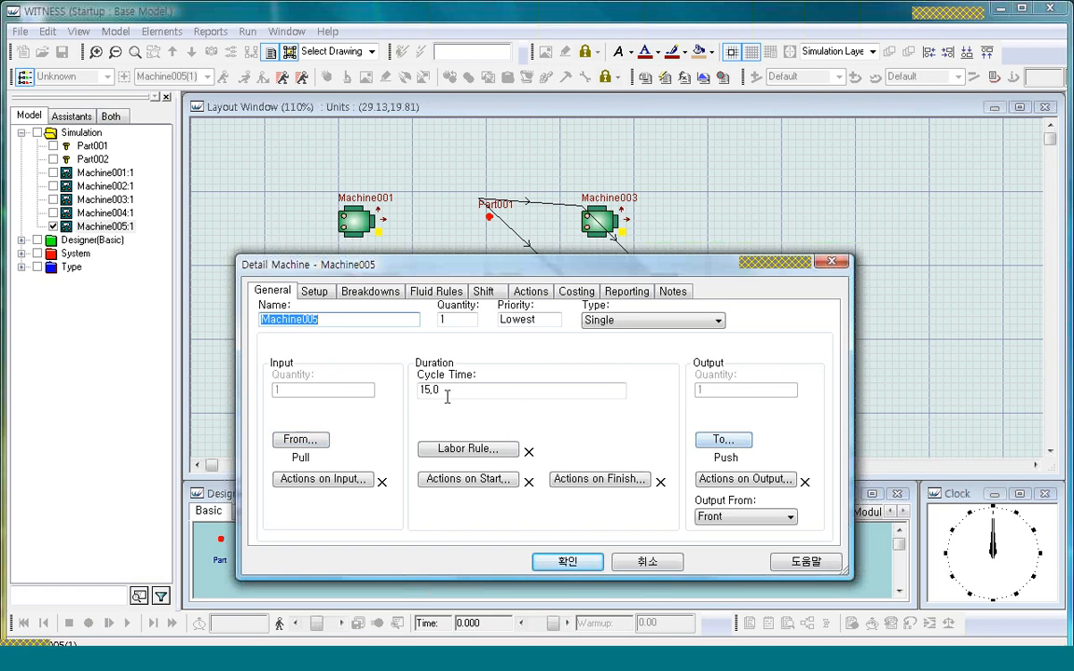
{"action": "left_click", "coordinate": [568, 562]}
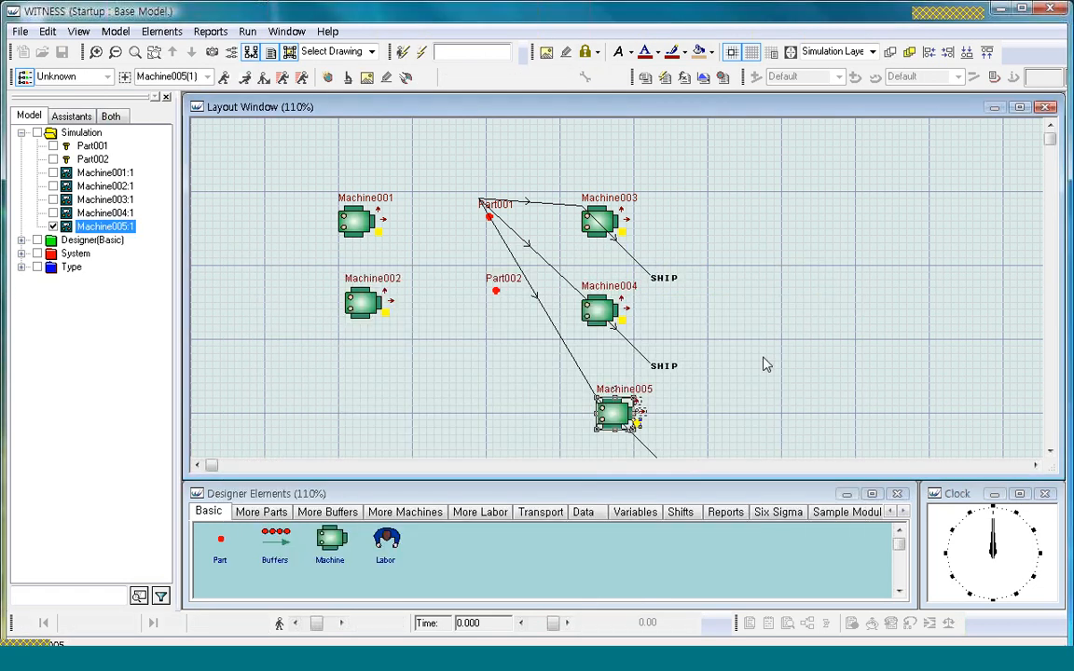
{"action": "left_click", "coordinate": [710, 417]}
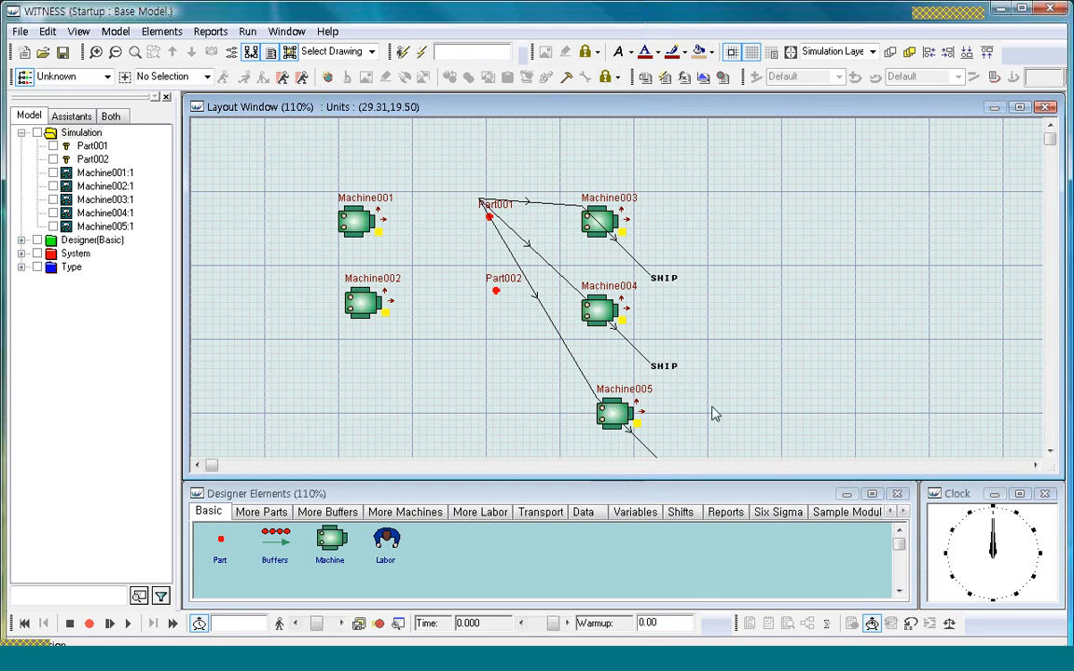
Check the cycle time and the input and output rules in Machine002's details.
{"action": "double_click", "coordinate": [364, 303]}
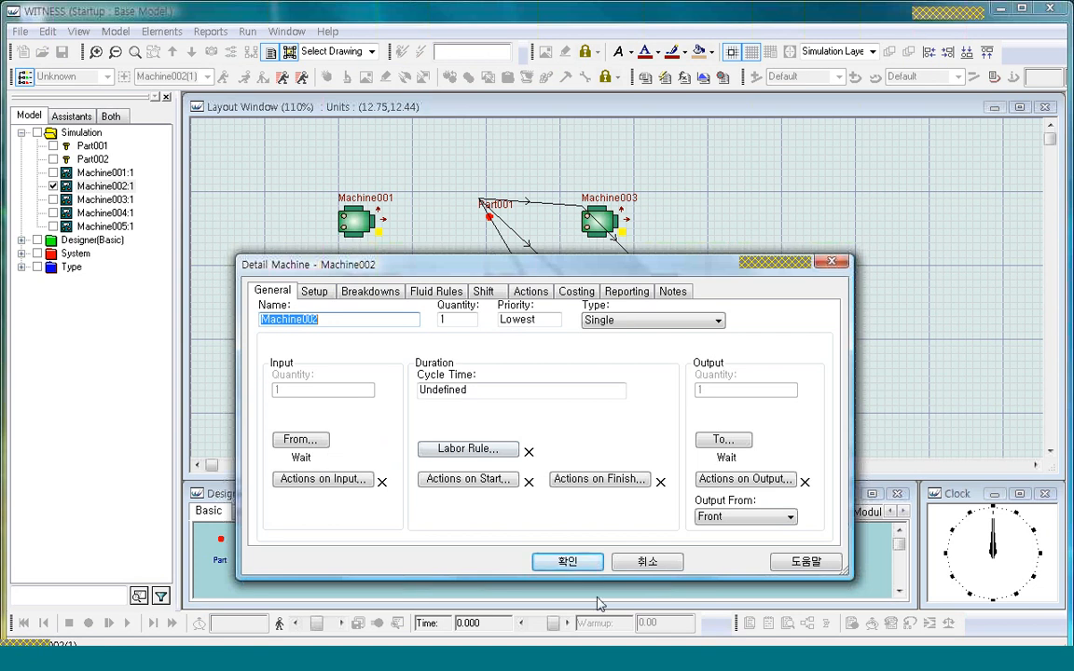
{"action": "left_click", "coordinate": [571, 564]}
{"action": "left_click", "coordinate": [471, 389]}
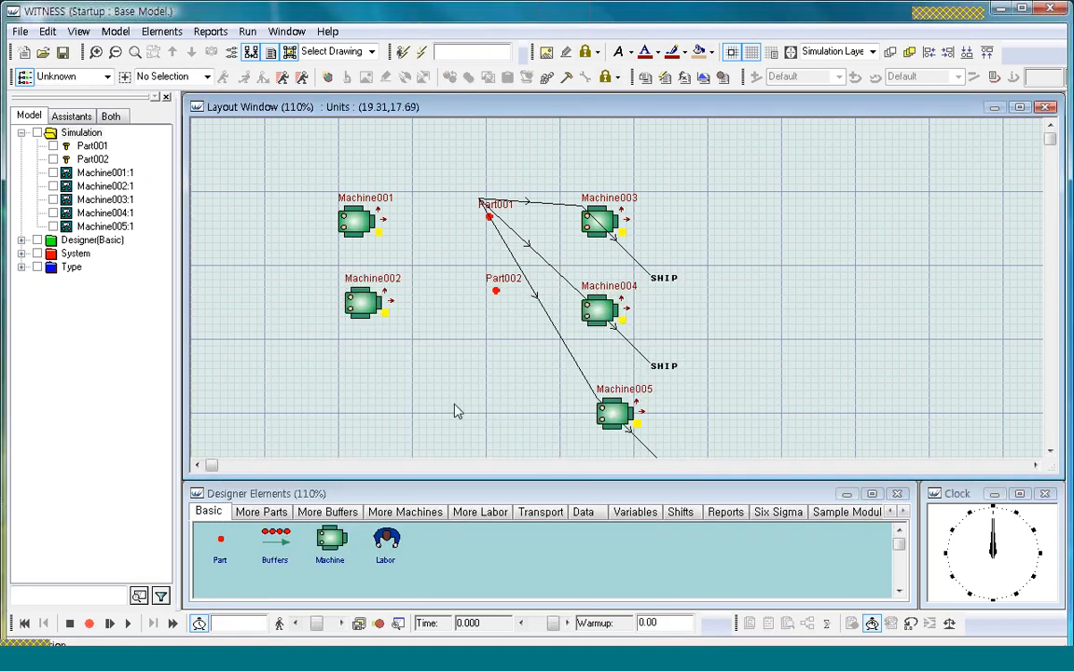
Copy the detail settings of Machine003 and paste them onto Machine002.
{"action": "left_click", "coordinate": [601, 227]}
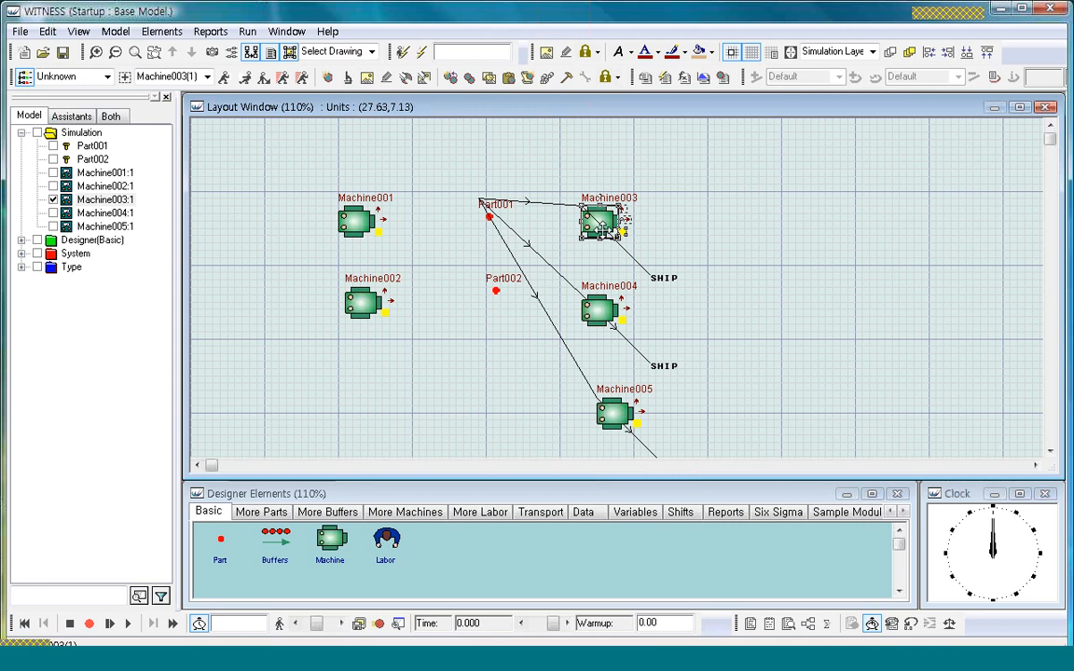
{"action": "left_click", "coordinate": [469, 78]}
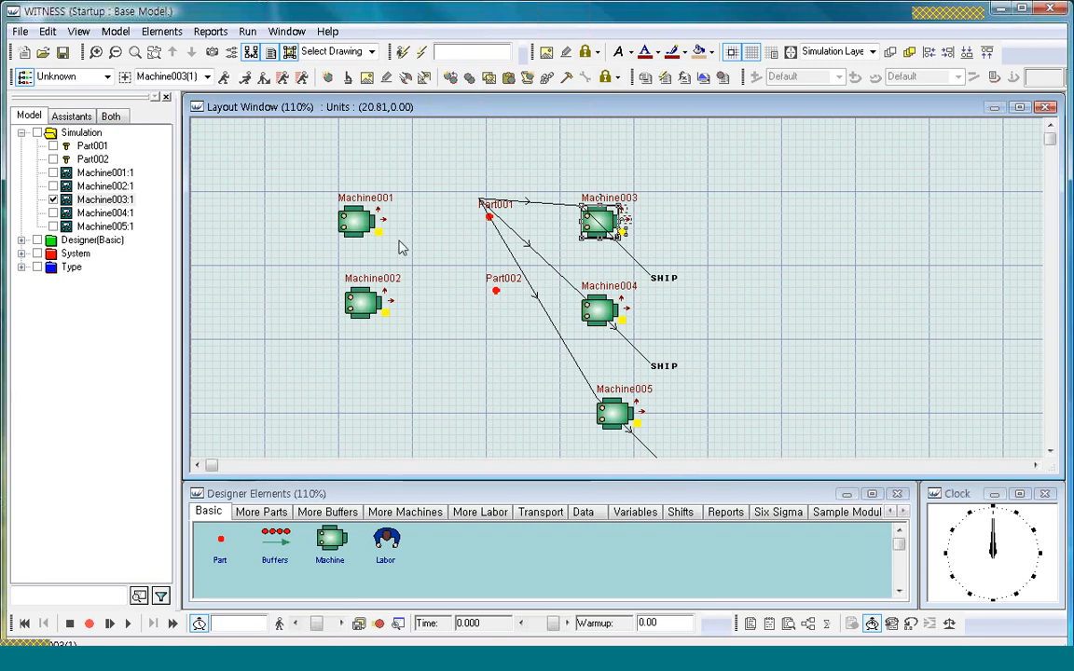
{"action": "left_click", "coordinate": [362, 313]}
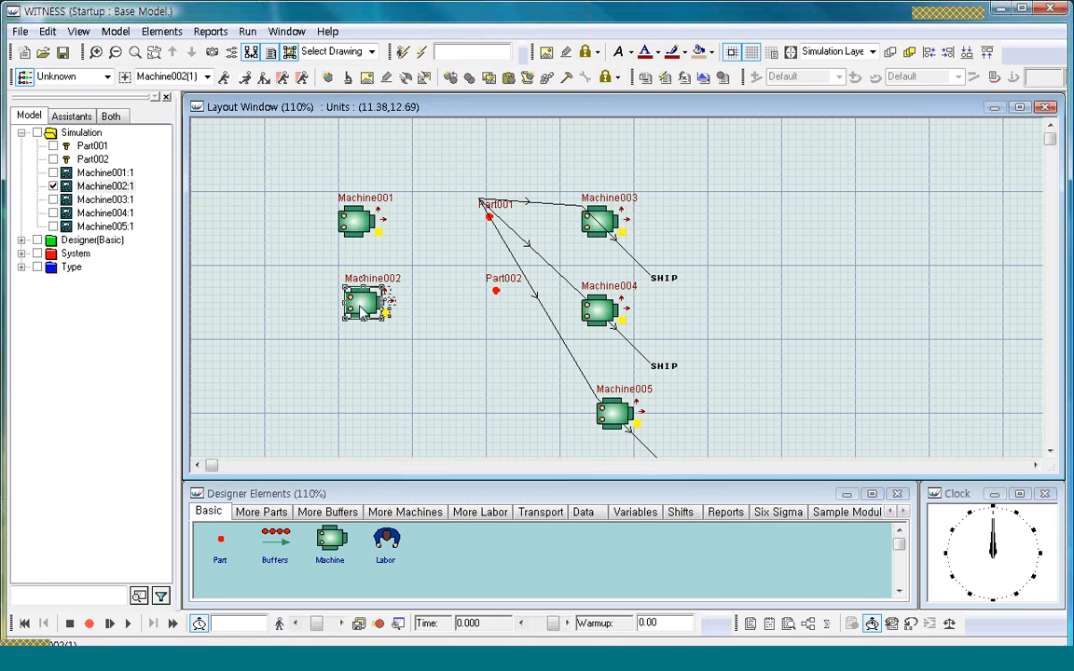
{"action": "left_click", "coordinate": [509, 78]}
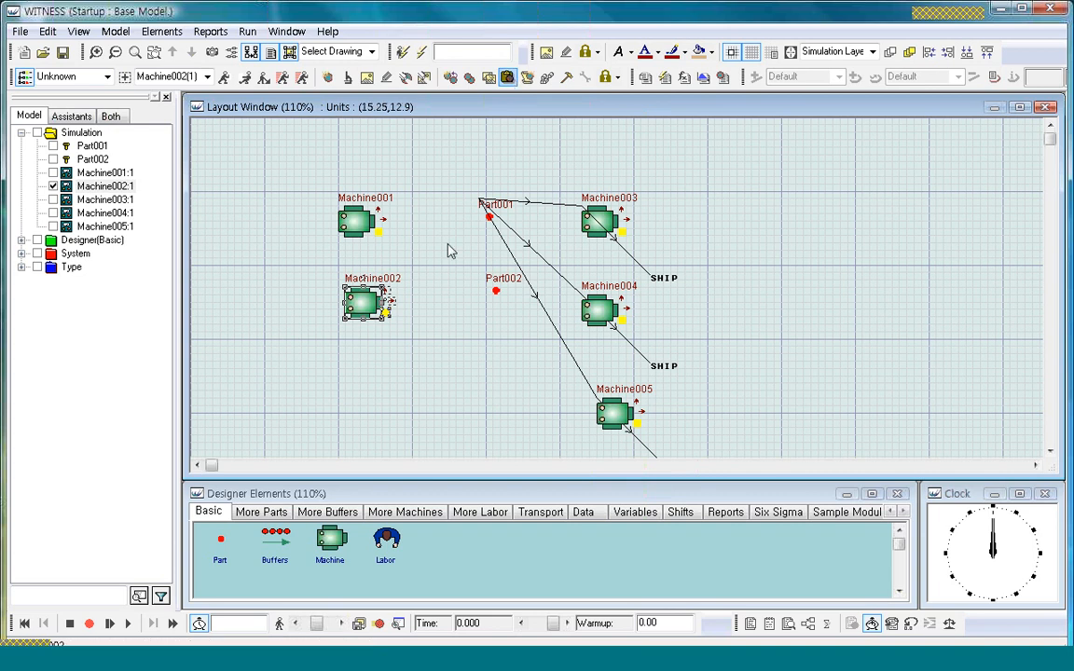
{"action": "left_click", "coordinate": [368, 302]}
{"action": "left_click", "coordinate": [336, 323]}
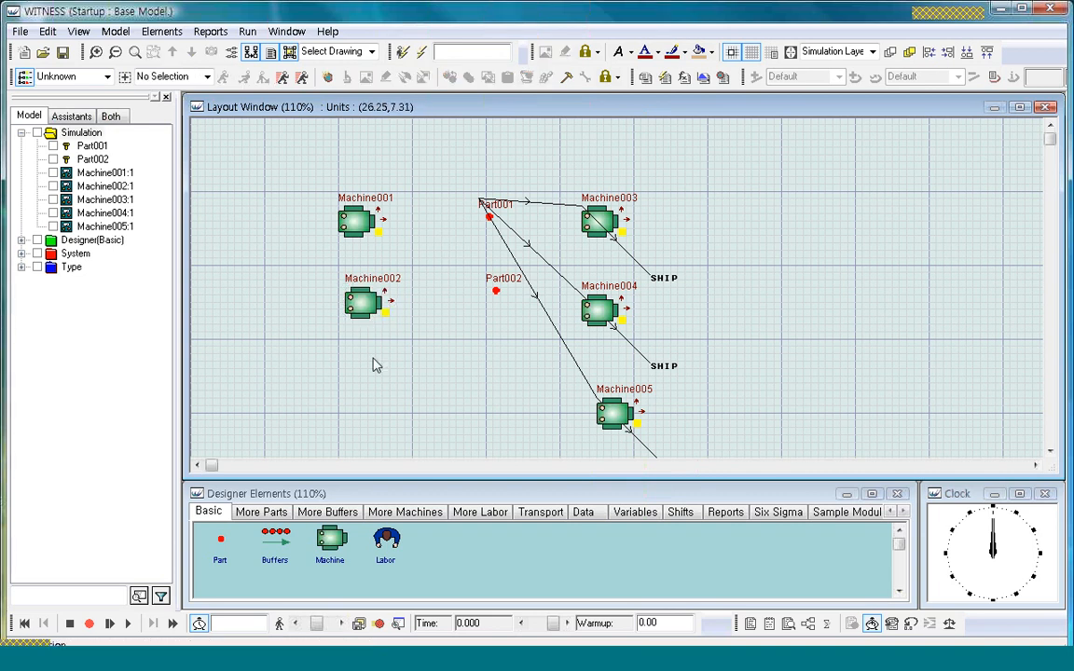
Review the cycle time and rules that Machine002 took over from Machine003.
{"action": "double_click", "coordinate": [378, 314]}
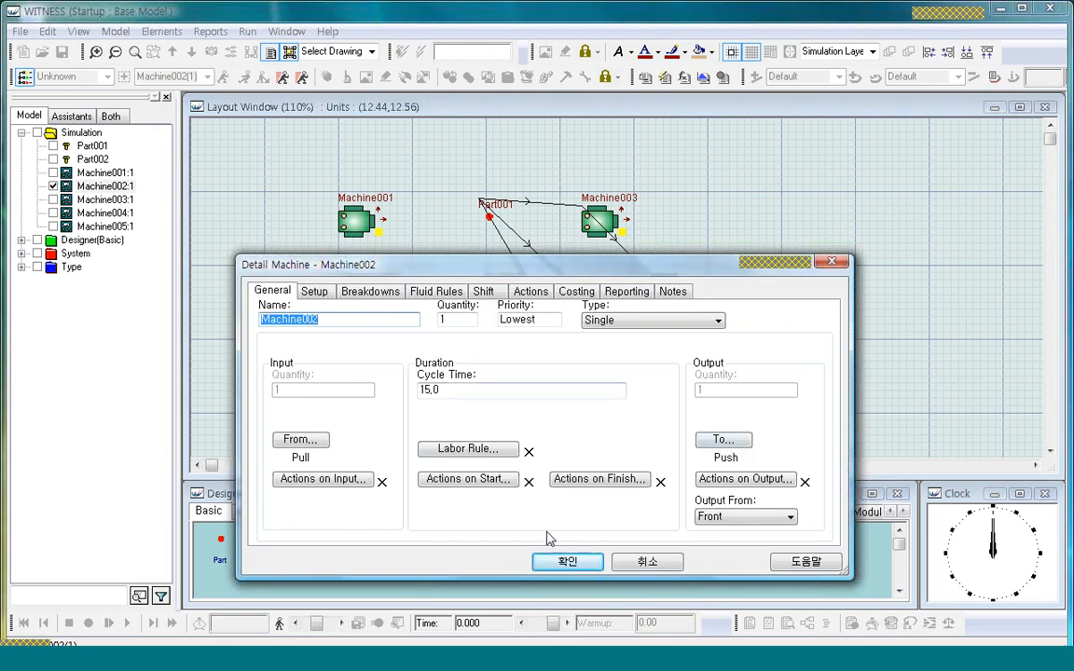
{"action": "left_click", "coordinate": [568, 562]}
{"action": "left_click", "coordinate": [360, 380]}
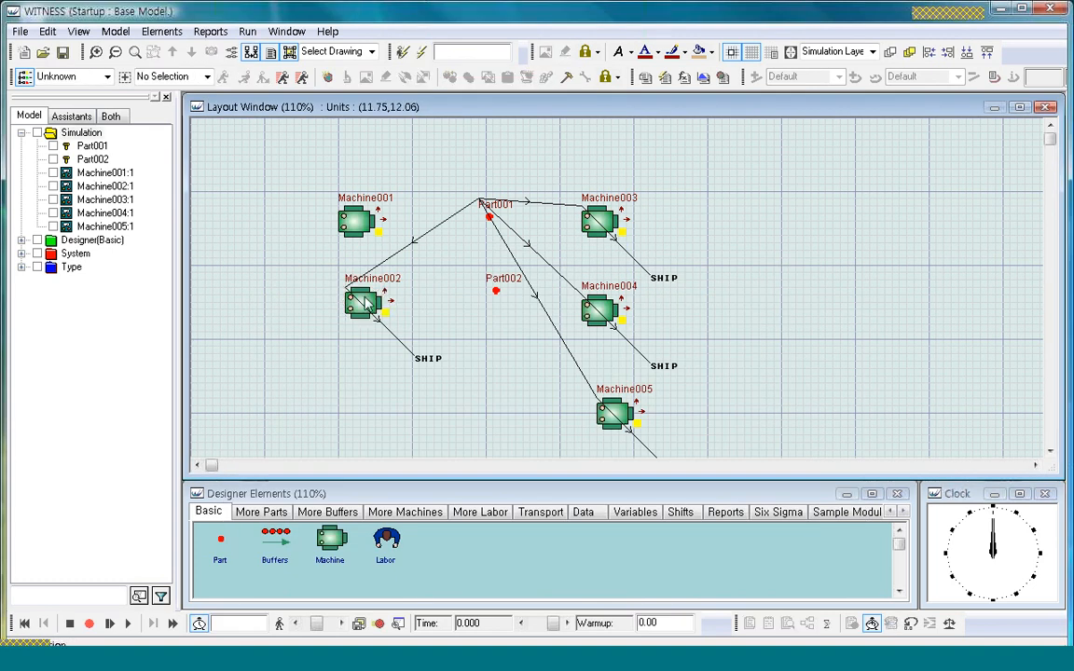
Delete the icon graphic of Machine003 while keeping the element itself.
{"action": "right_click", "coordinate": [601, 224]}
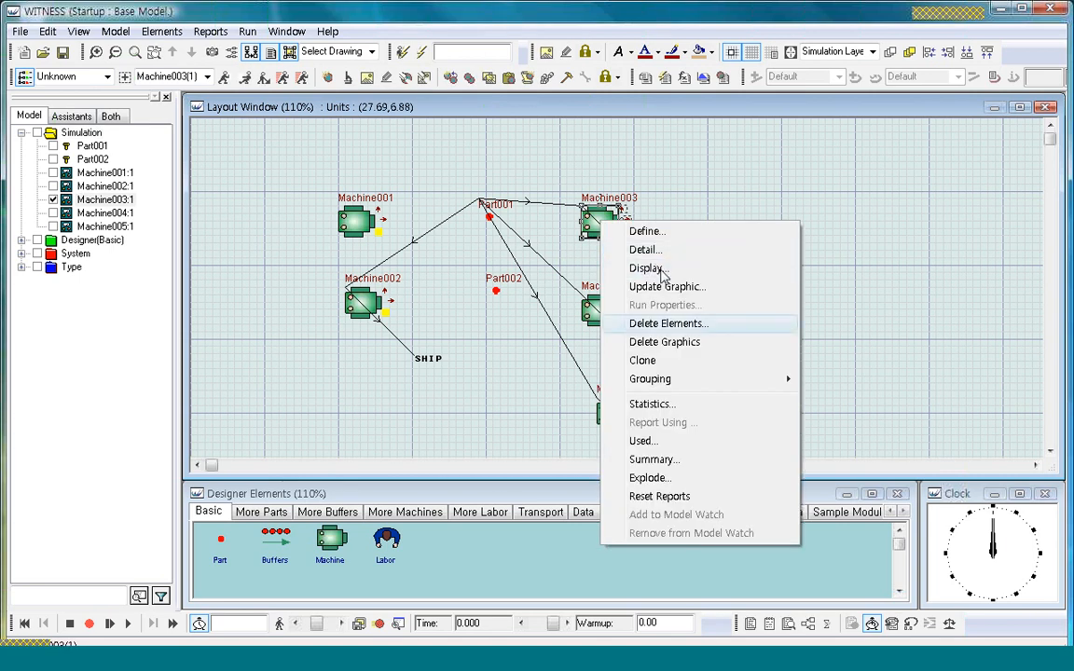
{"action": "left_click", "coordinate": [707, 344]}
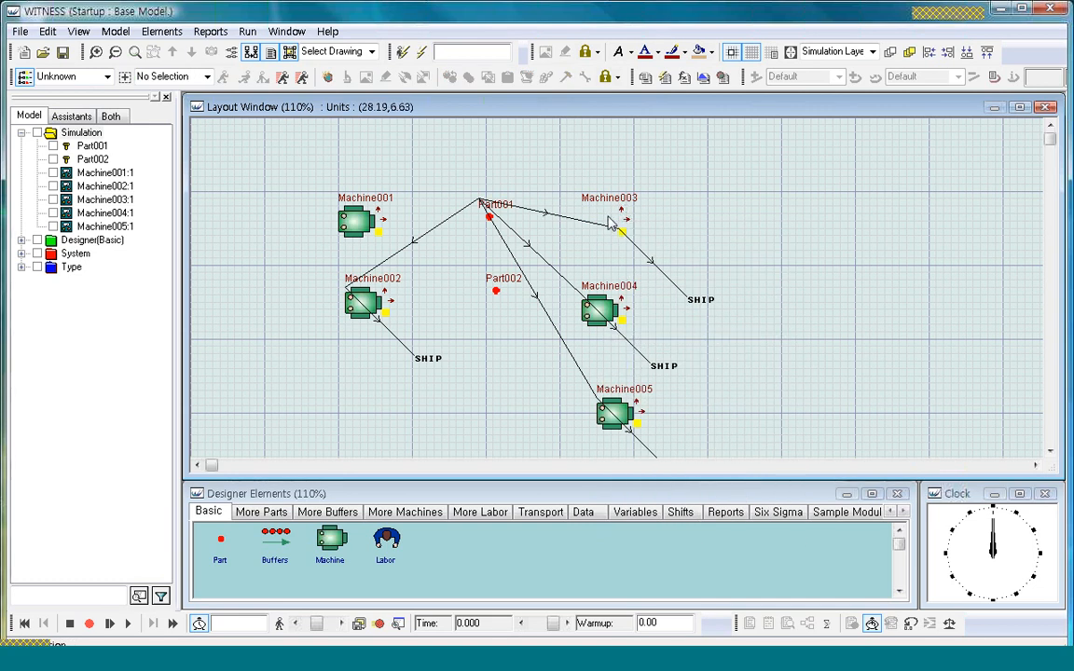
{"action": "right_click", "coordinate": [608, 216]}
{"action": "left_click", "coordinate": [724, 203]}
{"action": "left_click", "coordinate": [623, 208]}
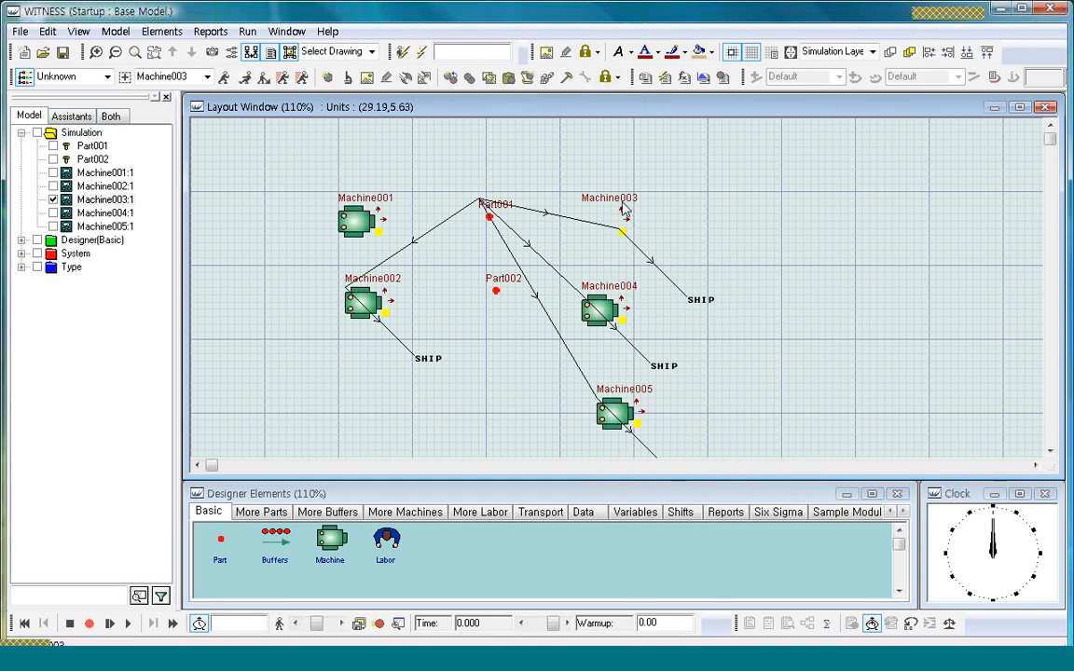
{"action": "left_click", "coordinate": [598, 218]}
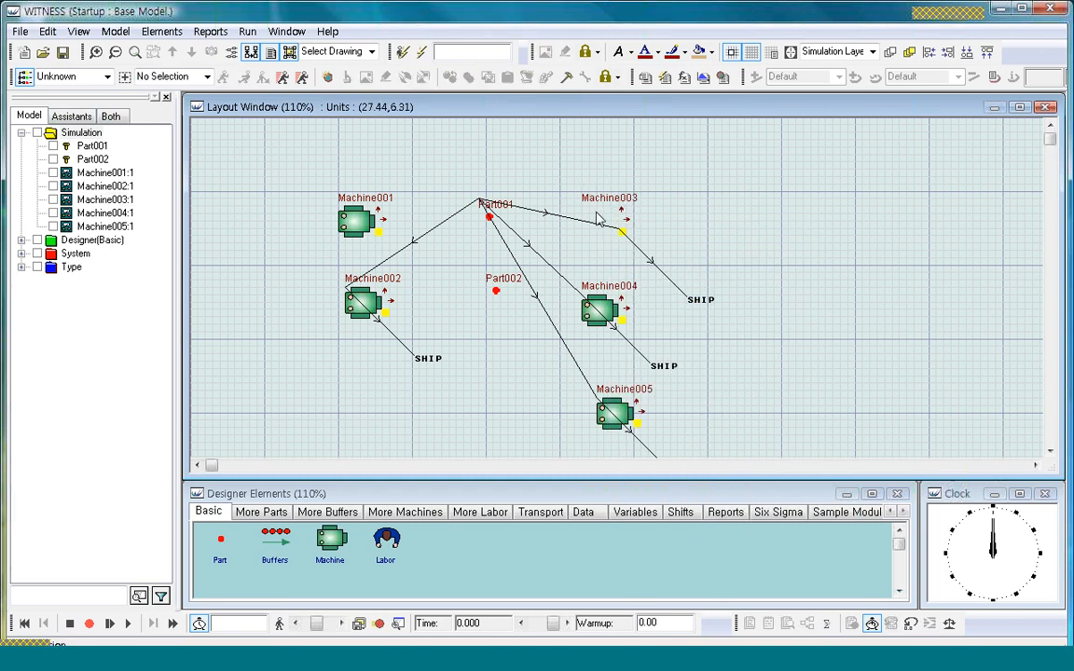
Draw icon number 2, the green robot arm, as Machine003's new display icon just below its name.
{"action": "left_click", "coordinate": [599, 207]}
{"action": "right_click", "coordinate": [599, 207]}
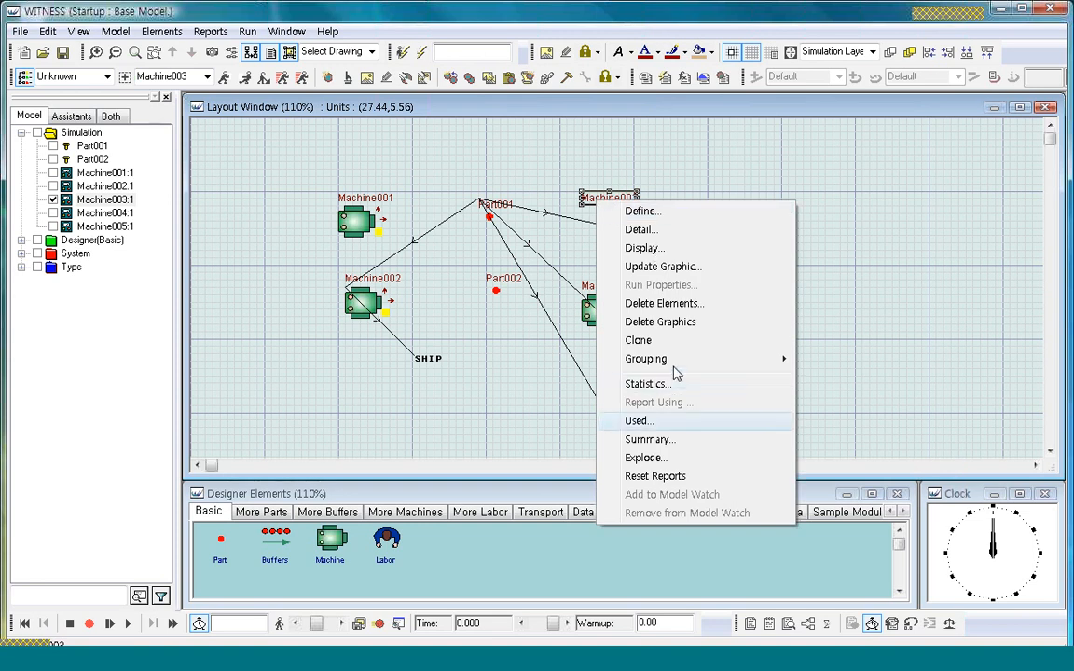
{"action": "left_click", "coordinate": [673, 256]}
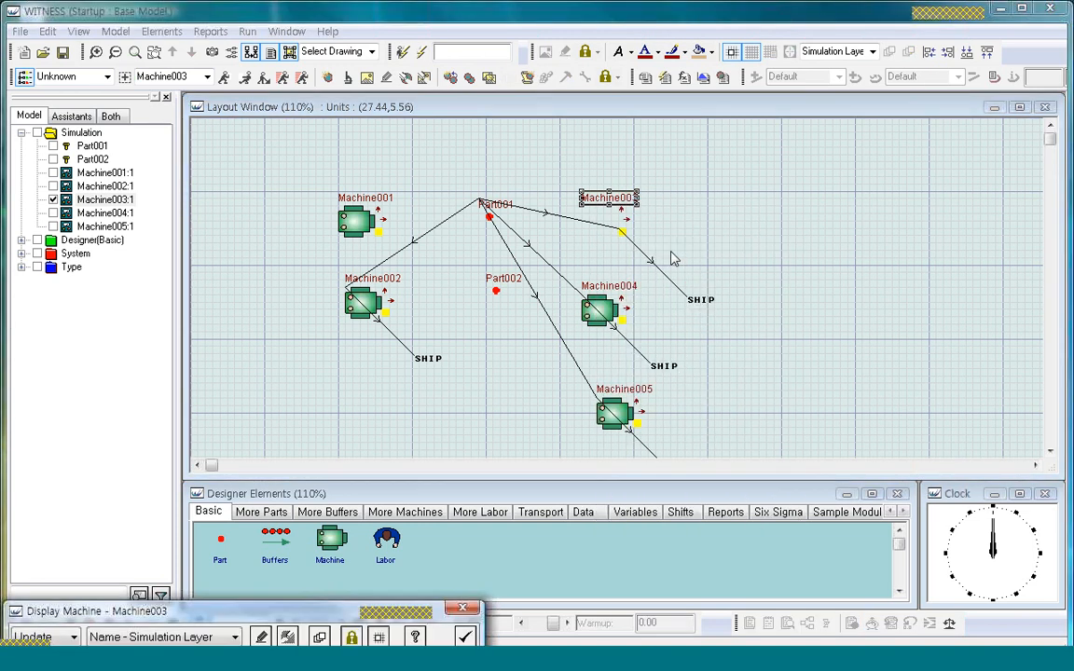
{"action": "left_click", "coordinate": [72, 637]}
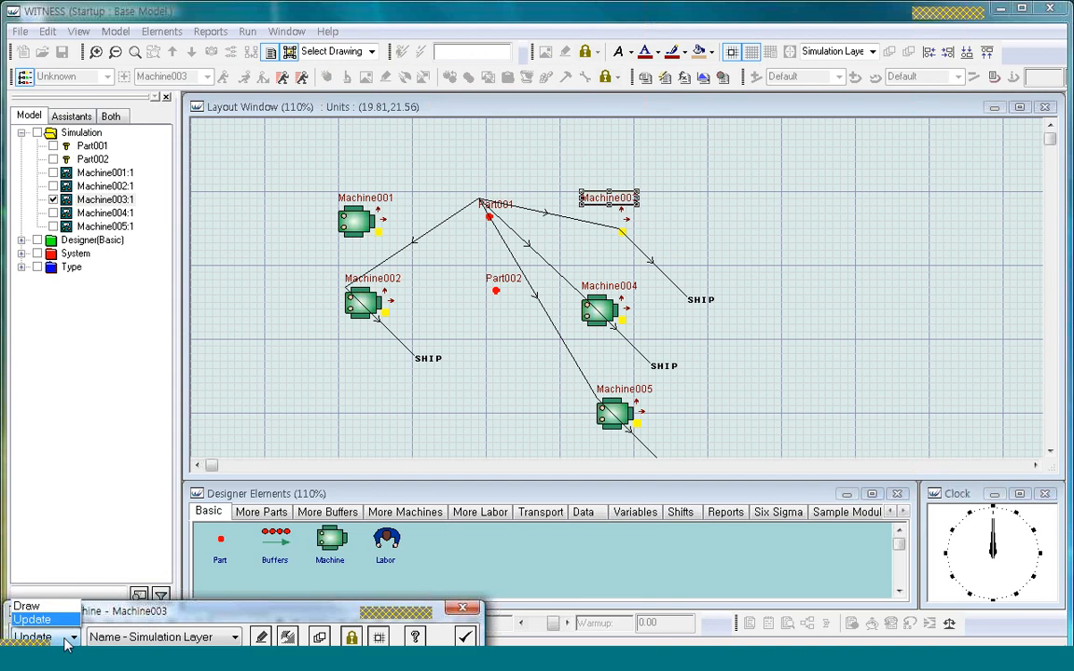
{"action": "left_click", "coordinate": [26, 606]}
{"action": "left_click", "coordinate": [235, 637]}
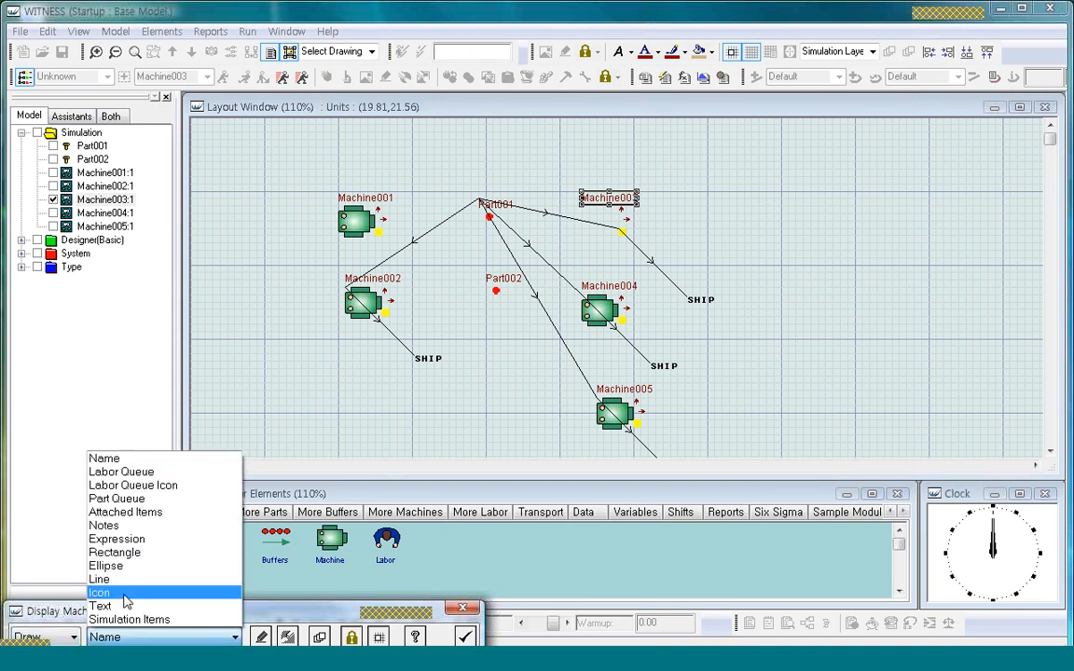
{"action": "left_click", "coordinate": [99, 593]}
{"action": "left_click", "coordinate": [261, 637]}
{"action": "left_click", "coordinate": [439, 270]}
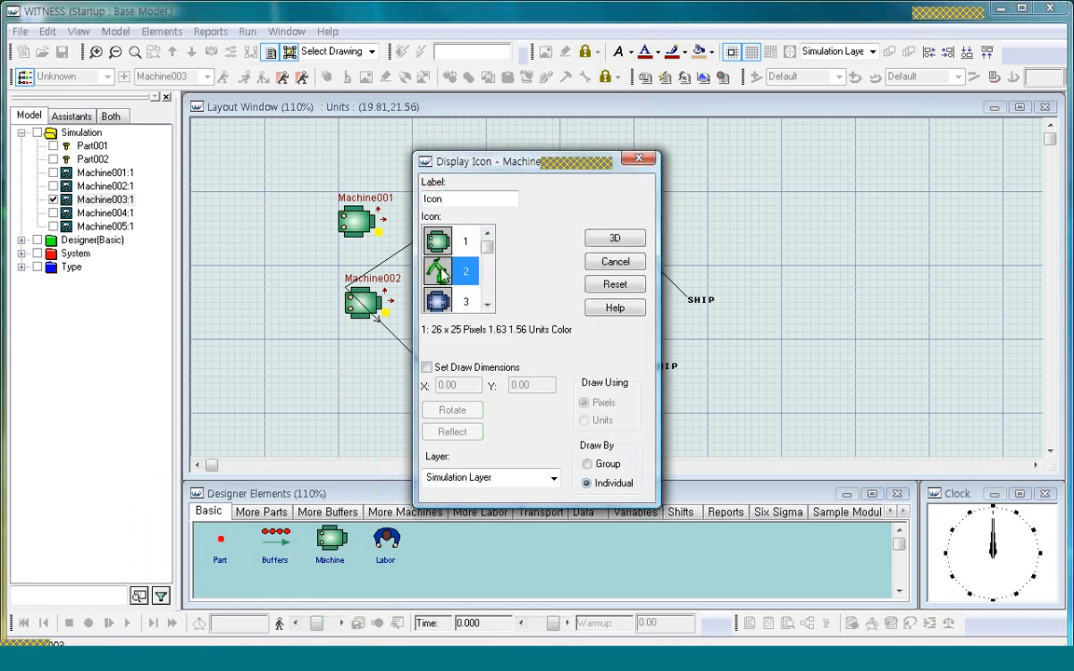
{"action": "left_click", "coordinate": [614, 190]}
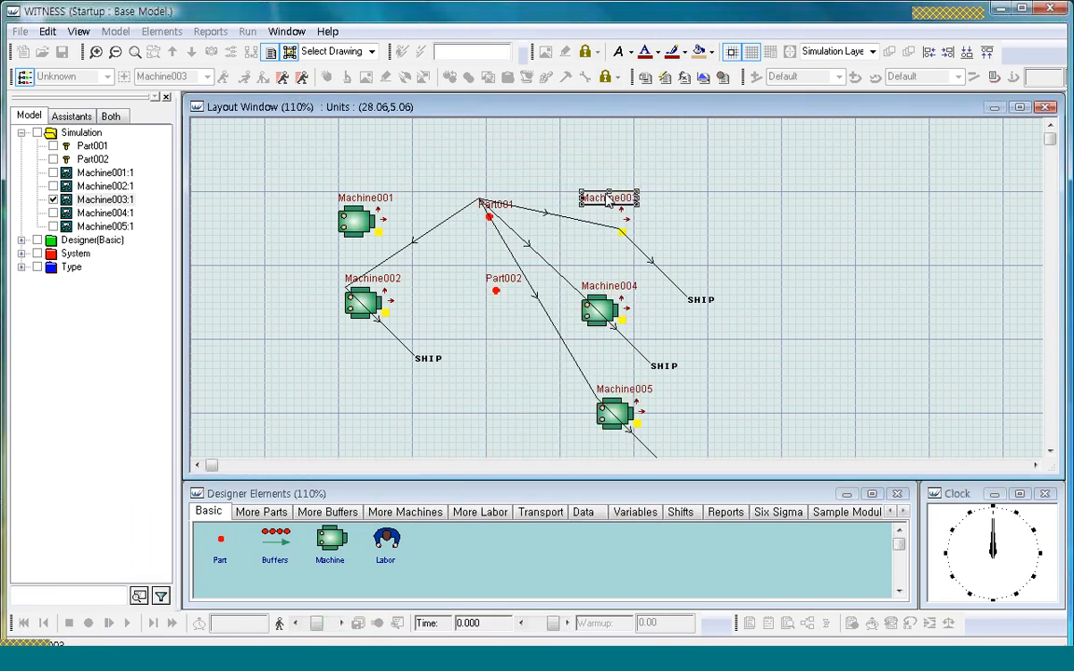
{"action": "left_click", "coordinate": [605, 232]}
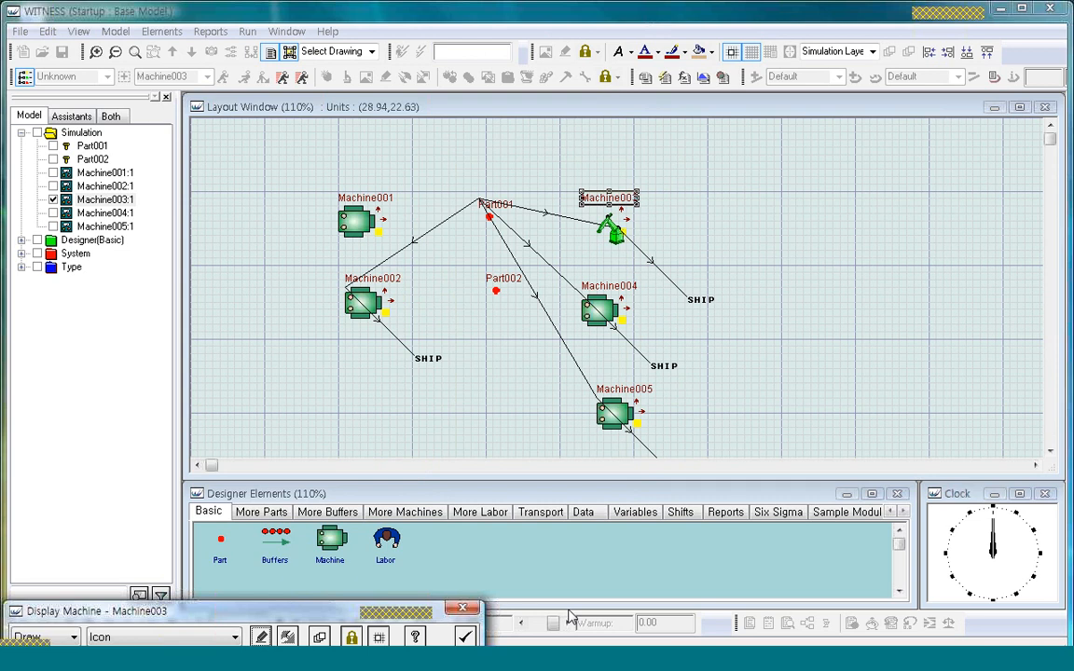
{"action": "left_click", "coordinate": [465, 637]}
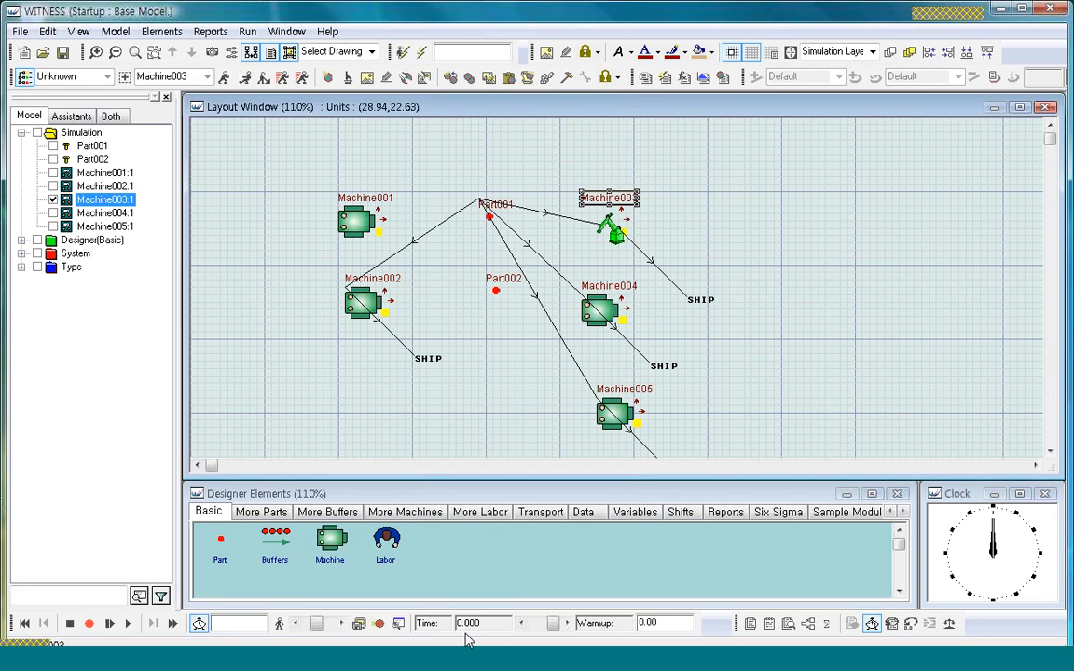
{"action": "left_click", "coordinate": [612, 235]}
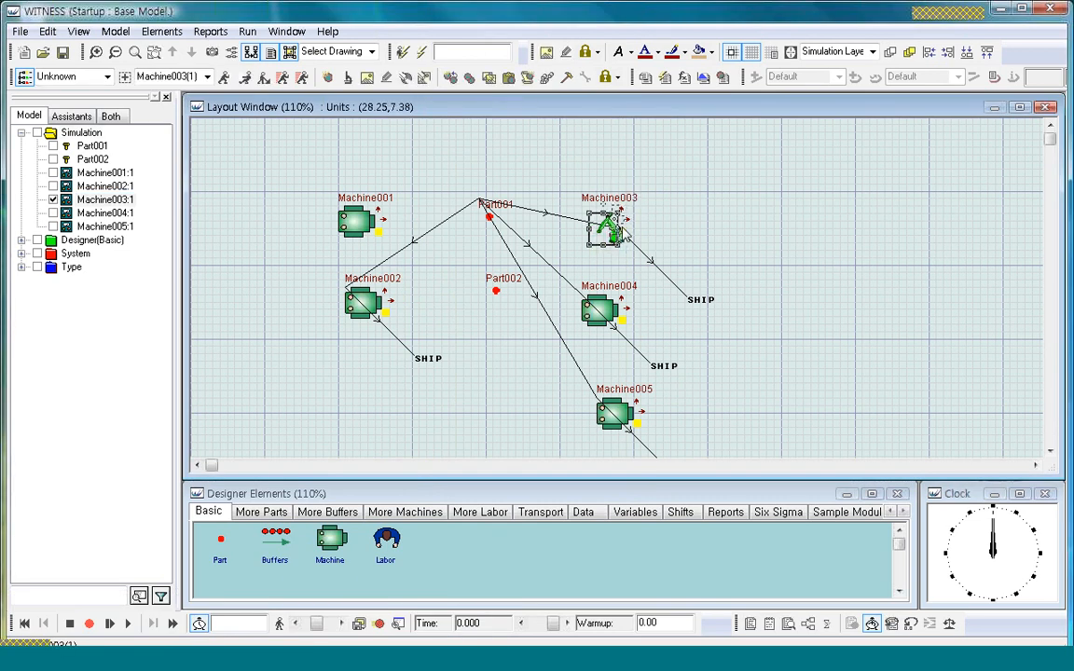
{"action": "left_click", "coordinate": [655, 228]}
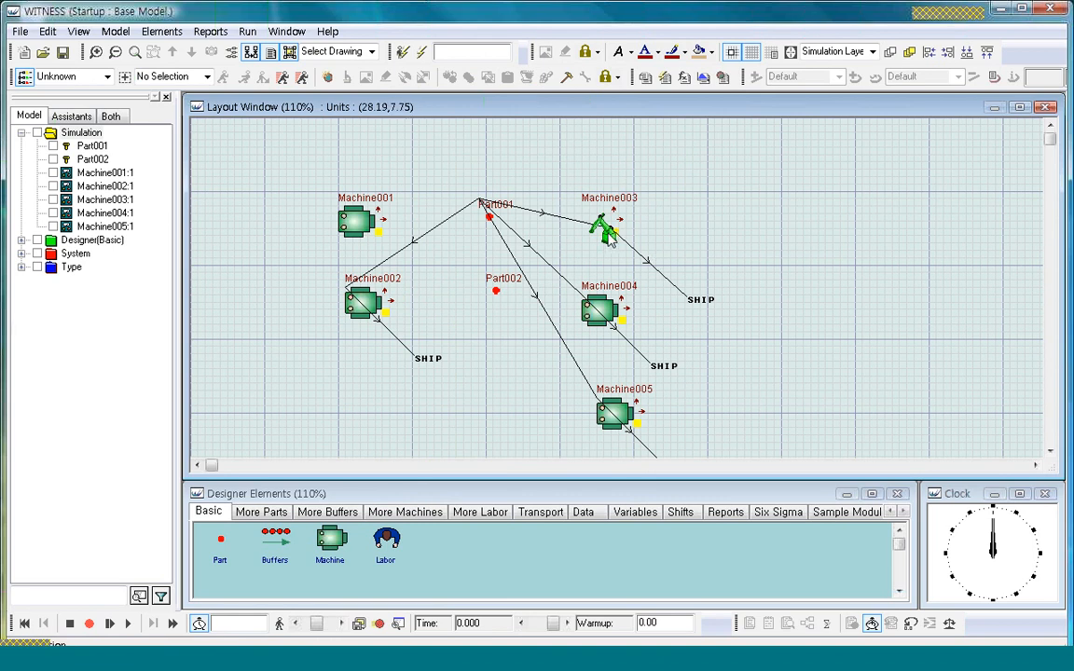
Copy the display graphics of Machine003 and paste them onto Machine002, placing them below Machine001.
{"action": "left_click", "coordinate": [608, 235]}
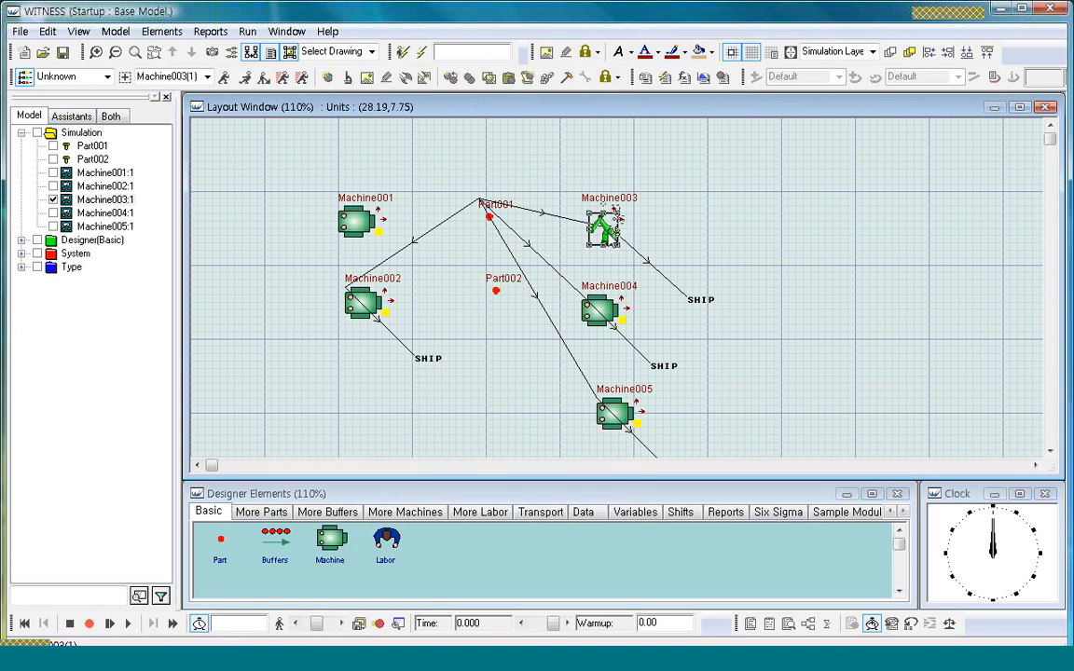
{"action": "left_click", "coordinate": [487, 78]}
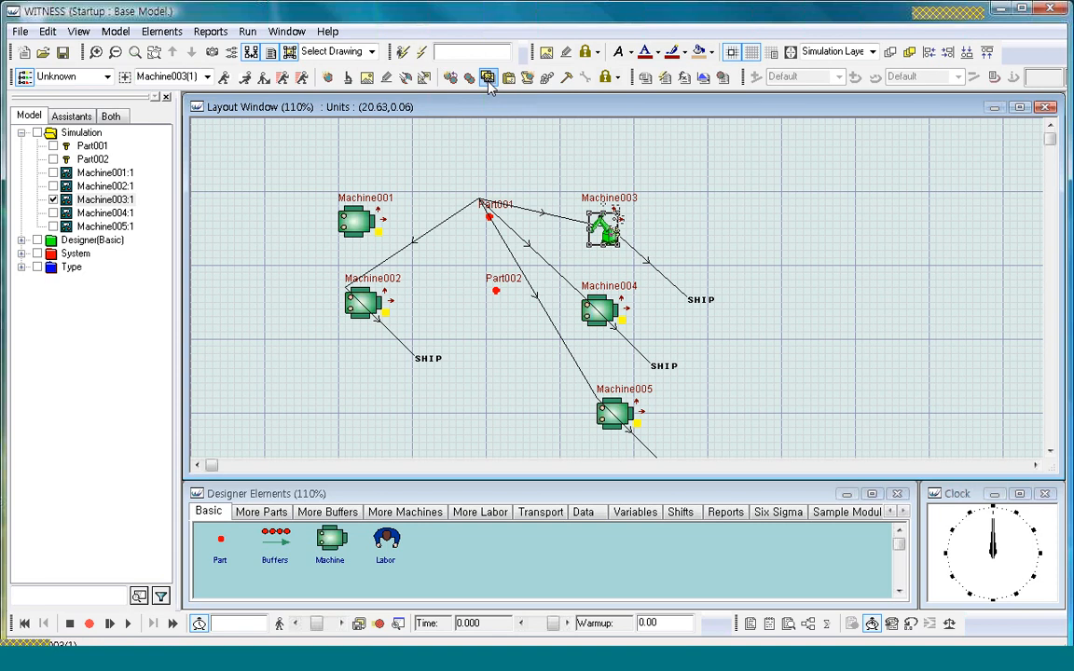
{"action": "left_click", "coordinate": [371, 313]}
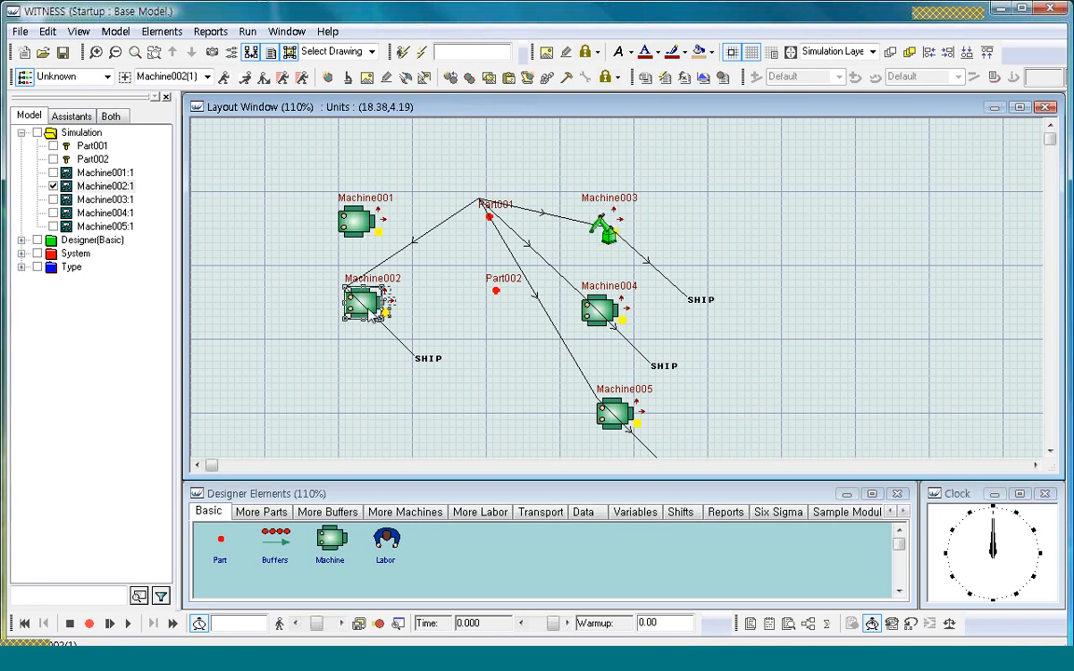
{"action": "left_click", "coordinate": [507, 78]}
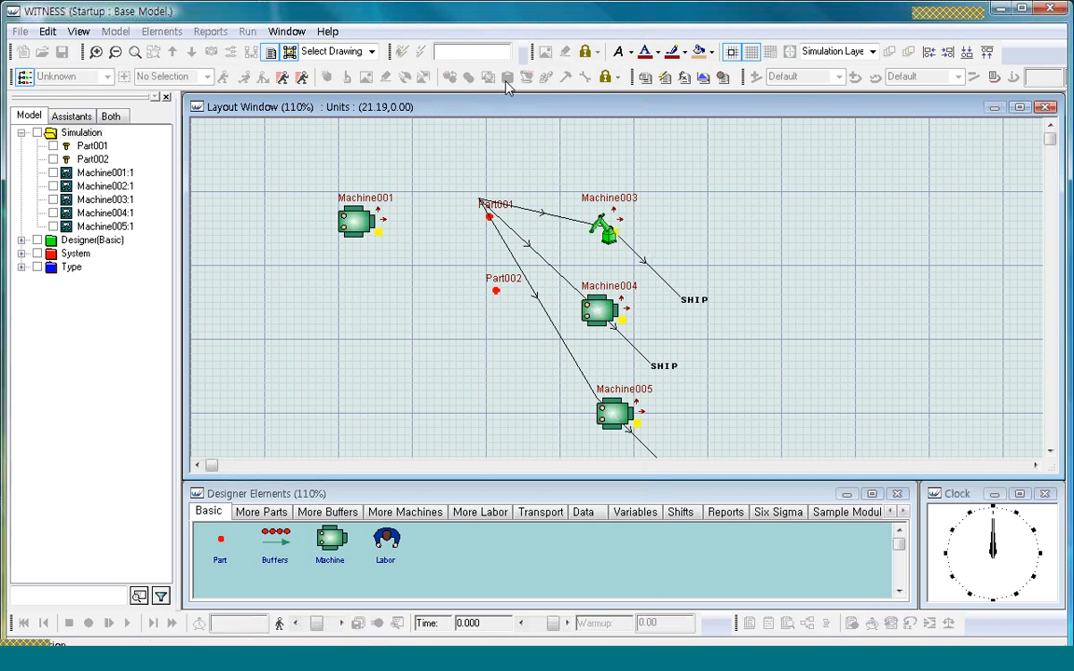
{"action": "left_click", "coordinate": [368, 300]}
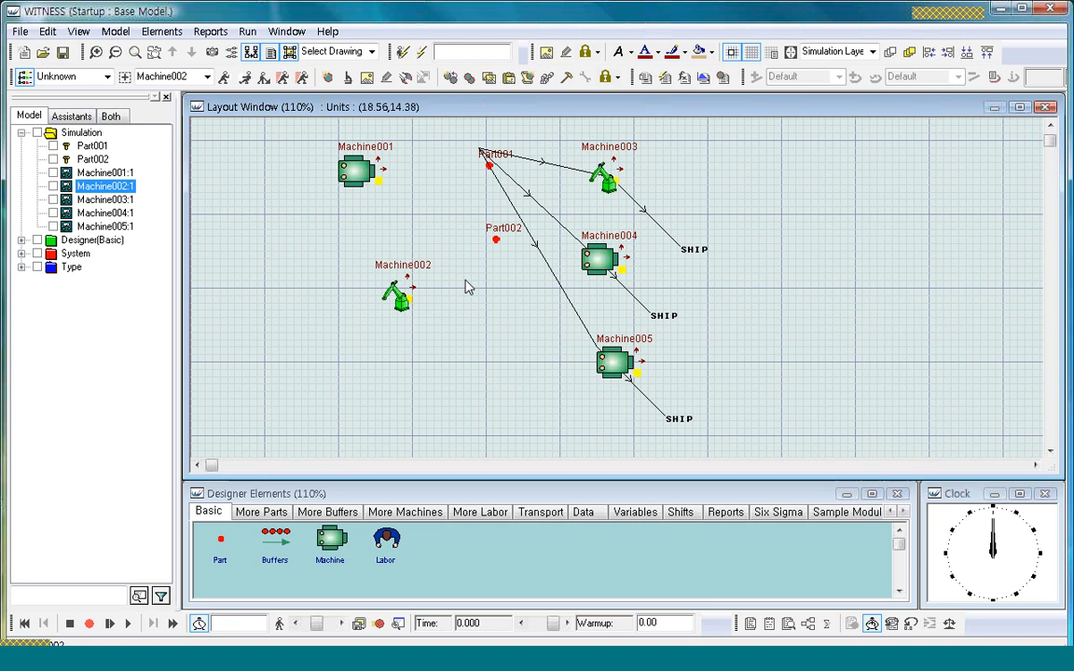
{"action": "left_click_drag", "start_coordinate": [338, 231], "coordinate": [466, 283]}
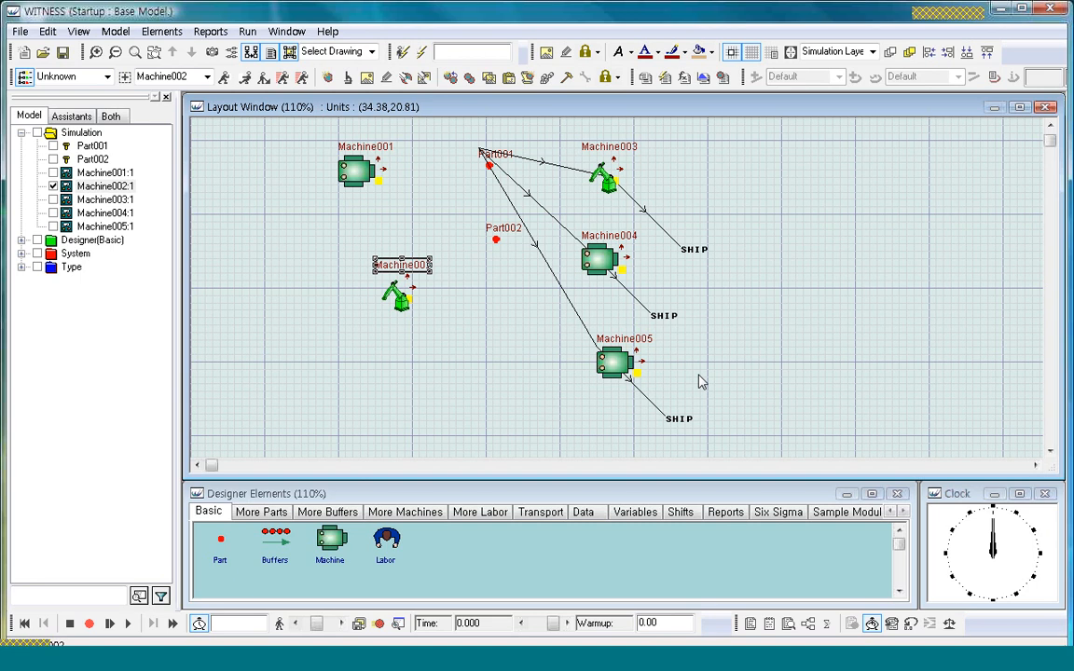